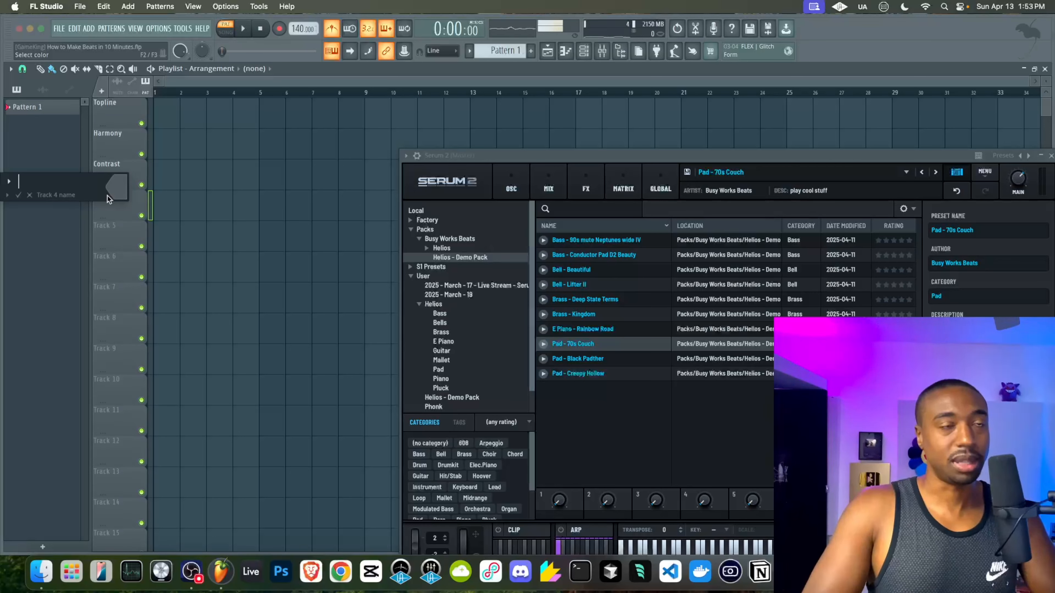
# Name the fourth playlist track Rhythm.
pyautogui.write('Rhythm')
pyautogui.press('Return')
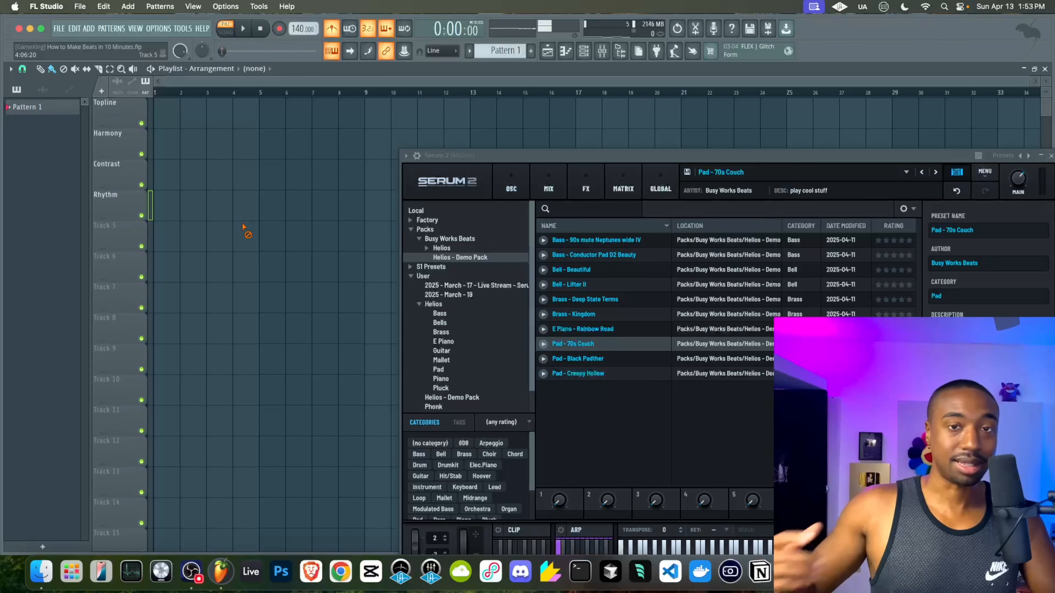
# Close the Serum 2 window and mute the MIC track in the mixer.
pyautogui.moveTo(500, 153); pyautogui.dragTo(296, 162)
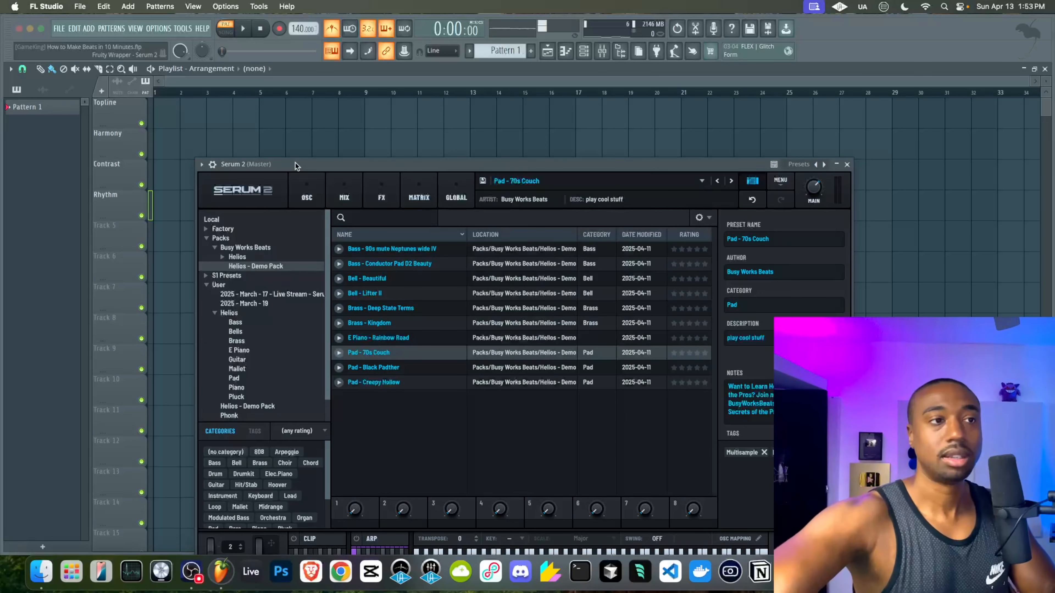
pyautogui.click(601, 56)
pyautogui.moveTo(734, 166); pyautogui.dragTo(701, 85)
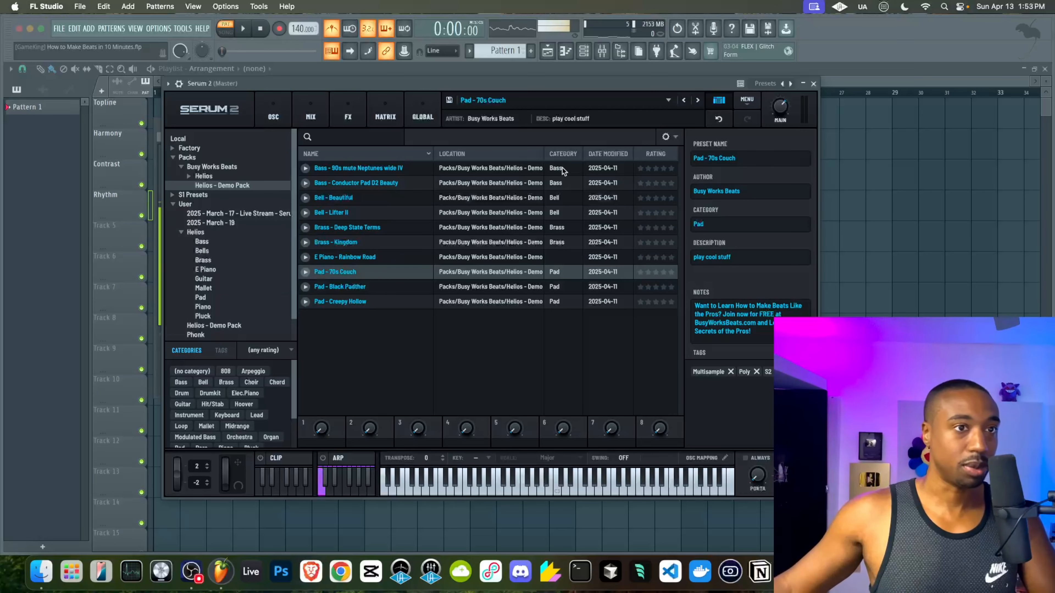
pyautogui.click(813, 85)
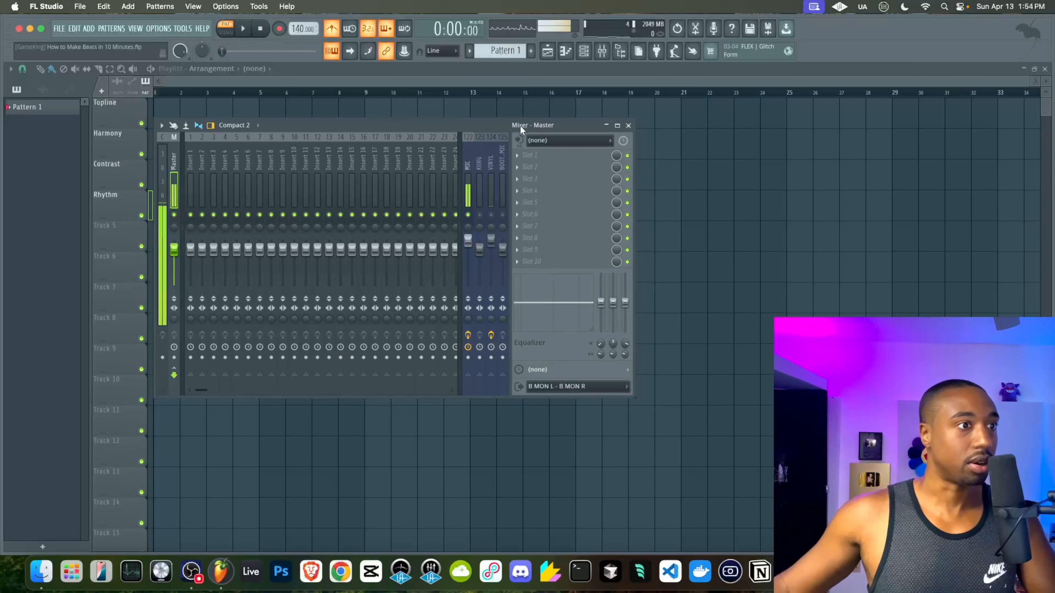
pyautogui.moveTo(520, 125); pyautogui.dragTo(524, 152)
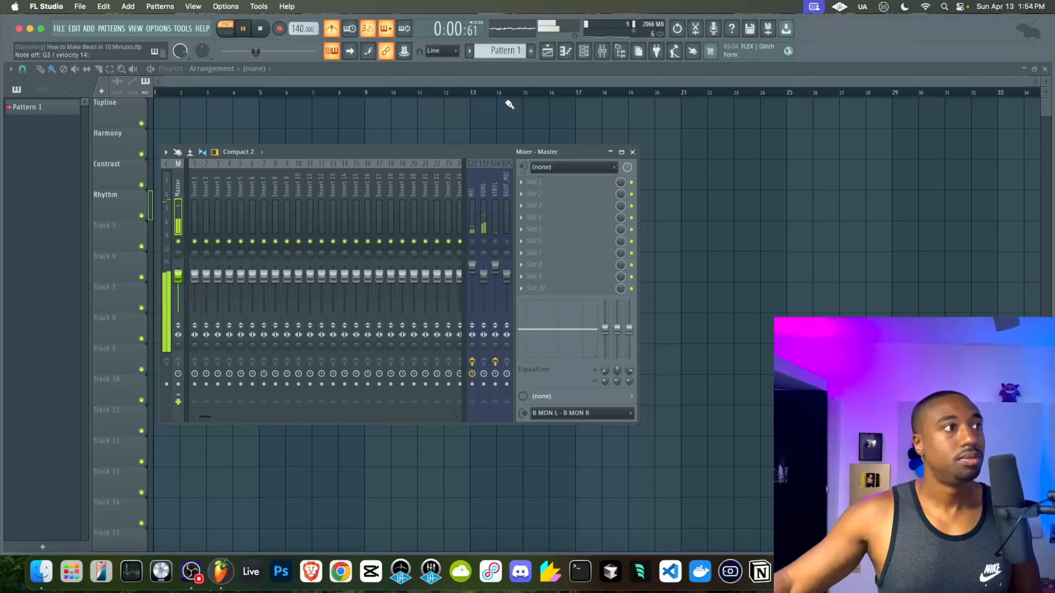
pyautogui.click(472, 240)
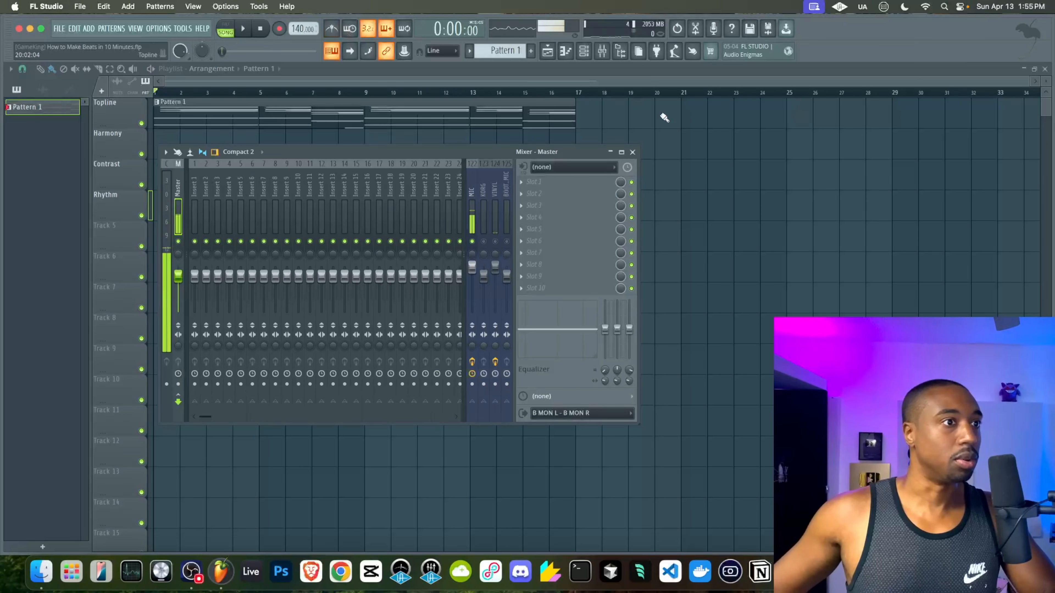
# Start playback of the arrangement in song mode and bring the mixer back up.
pyautogui.press('space')
pyautogui.press('F9')
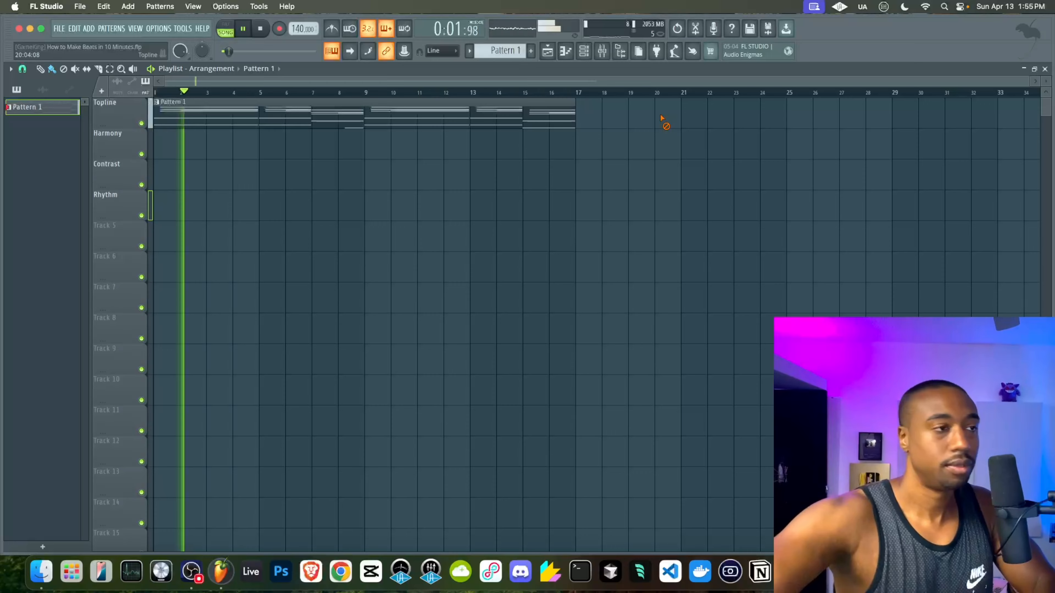
pyautogui.click(609, 51)
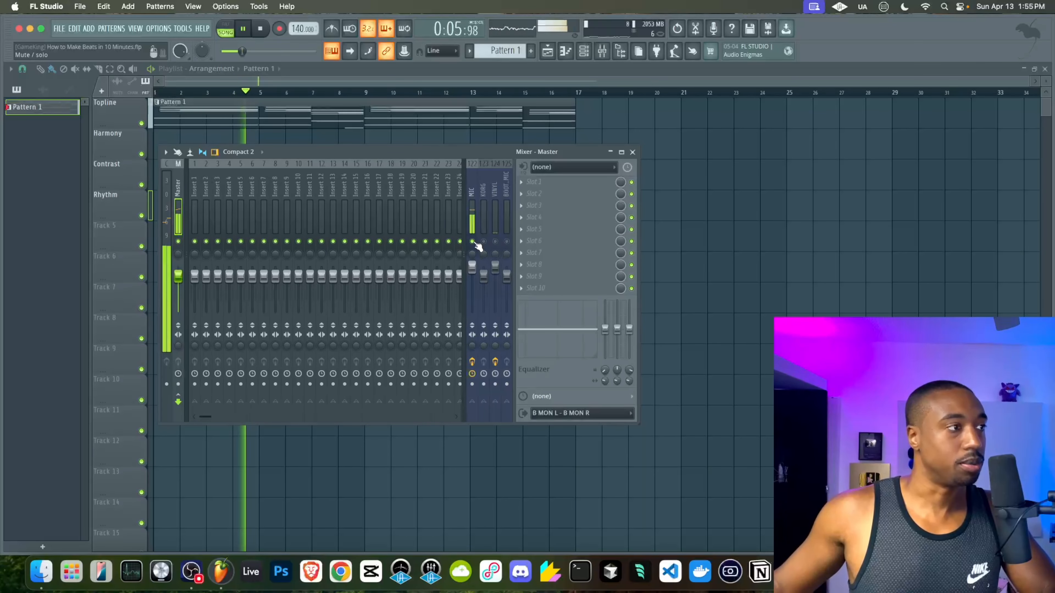
# Show the sample browser and expand the 1 - Go - To Drums folder inside Friends Sounds.
pyautogui.click(620, 51)
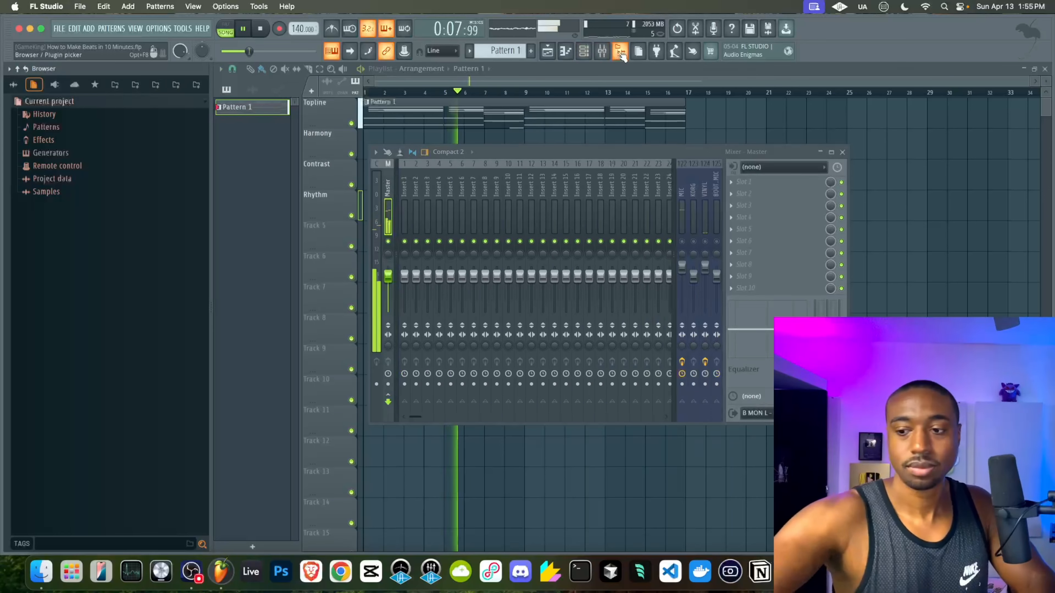
pyautogui.click(13, 84)
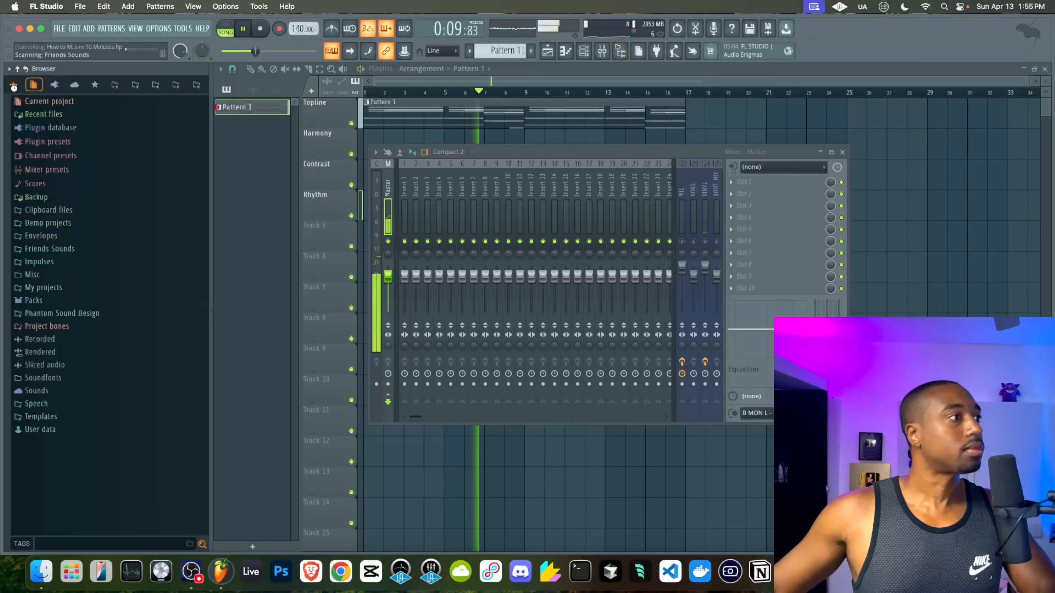
pyautogui.click(17, 69)
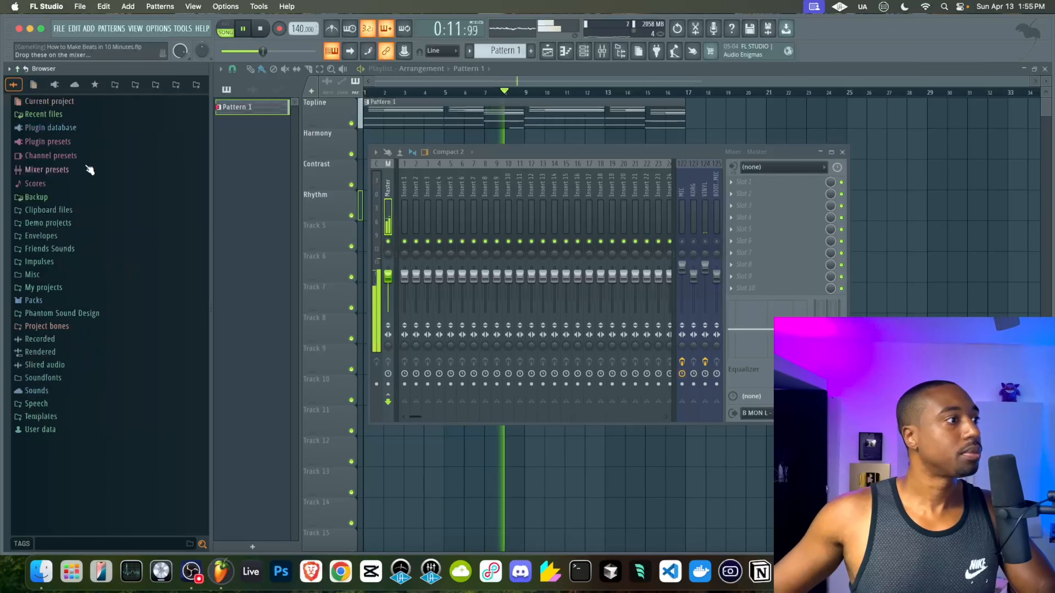
pyautogui.click(68, 249)
pyautogui.click(66, 261)
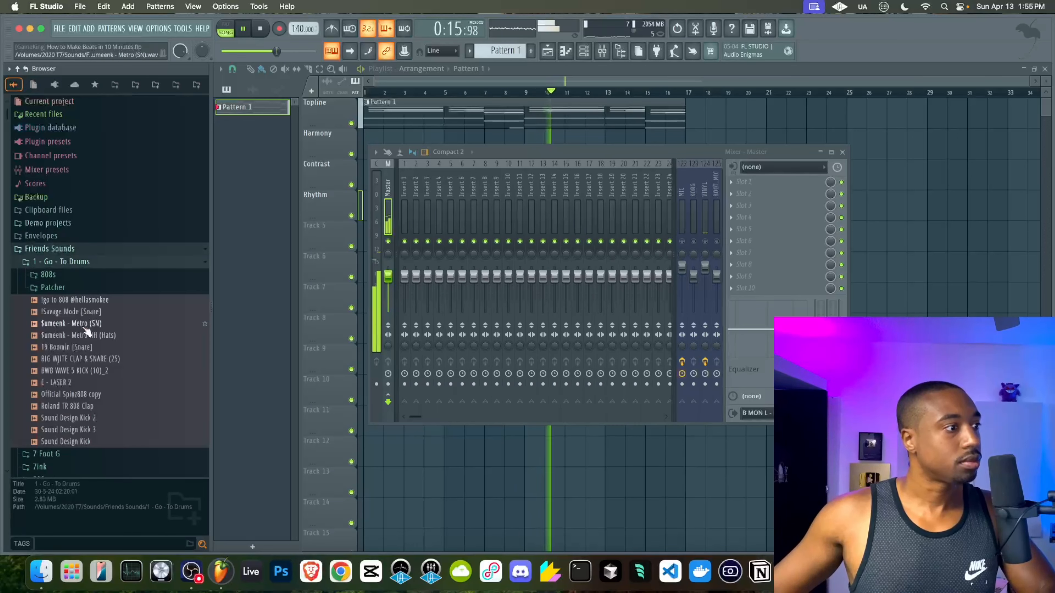
# Load the 19 Boomin [Snare] and $umeenk - Metro HH (Hats) samples into new channels.
pyautogui.click(83, 348)
pyautogui.rightClick(83, 349)
pyautogui.click(110, 334)
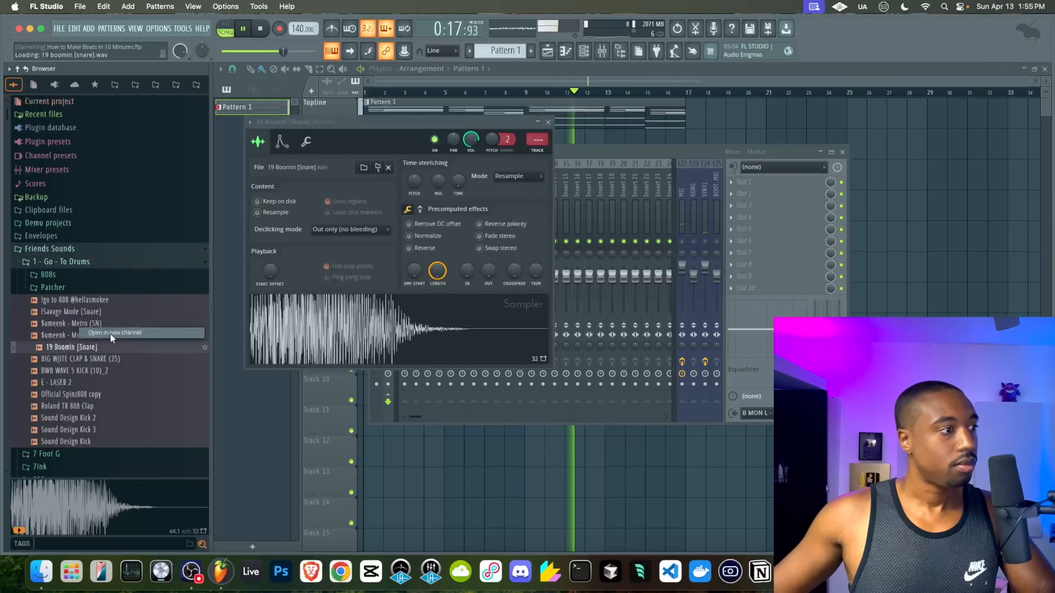
pyautogui.click(89, 337)
pyautogui.rightClick(90, 338)
pyautogui.click(106, 333)
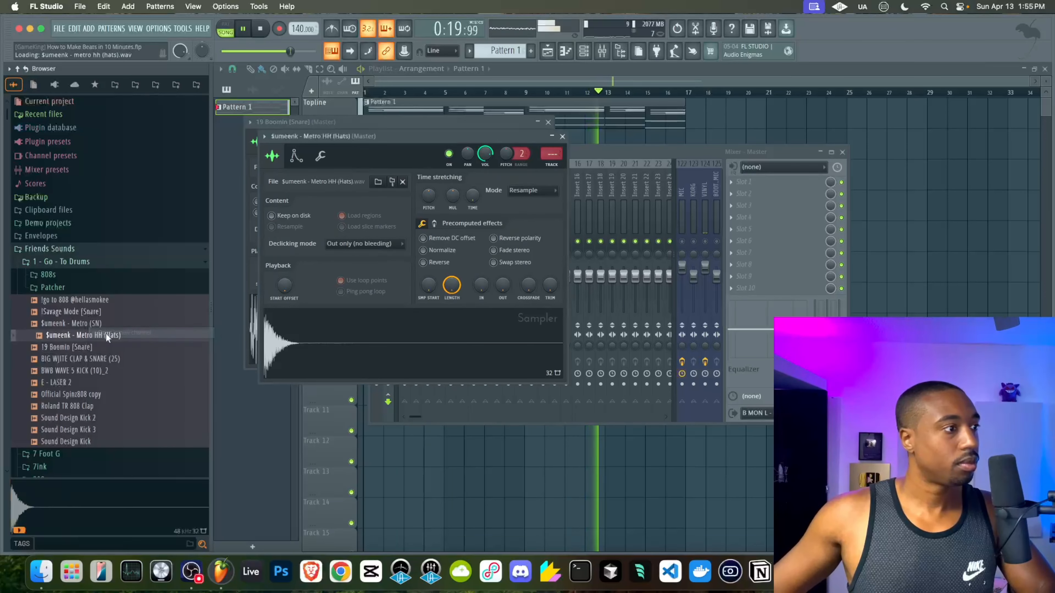
# Load the !Savage Mode [Snare] and $umeenk - Metro (SN) samples into new channels.
pyautogui.click(85, 313)
pyautogui.rightClick(85, 314)
pyautogui.click(87, 323)
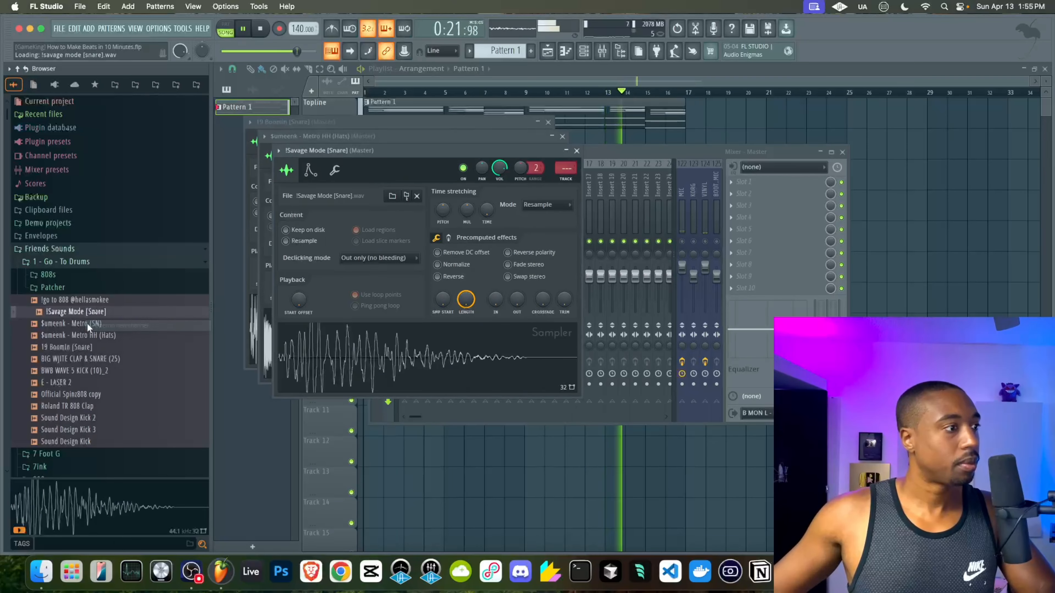
pyautogui.click(87, 323)
pyautogui.rightClick(87, 323)
pyautogui.click(92, 331)
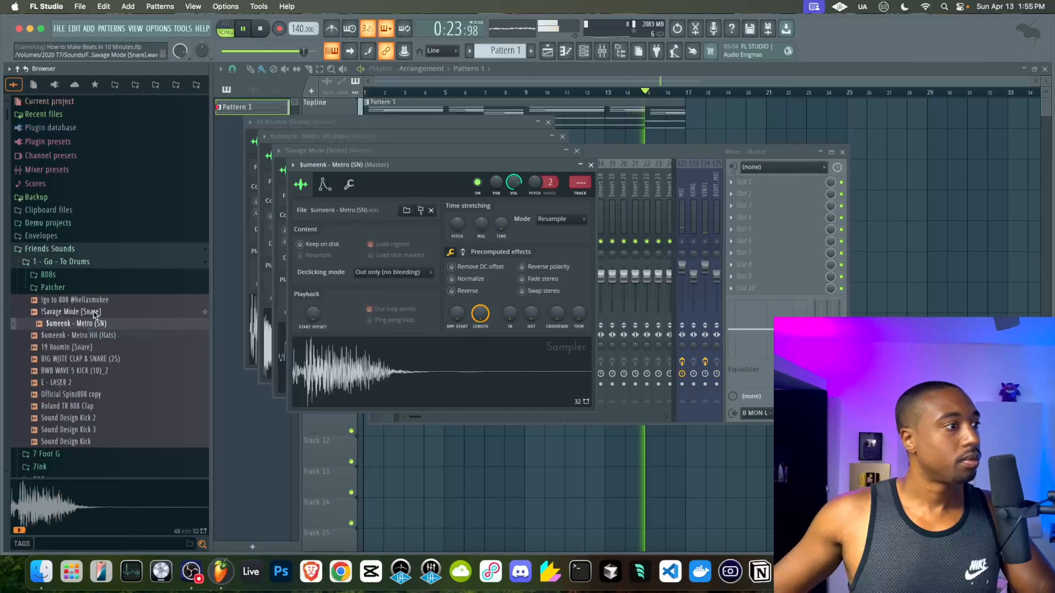
# Preview BWB WAVE 5 KICK (10)_2, and load the Official Spinz808 copy sample into a new channel.
pyautogui.click(93, 371)
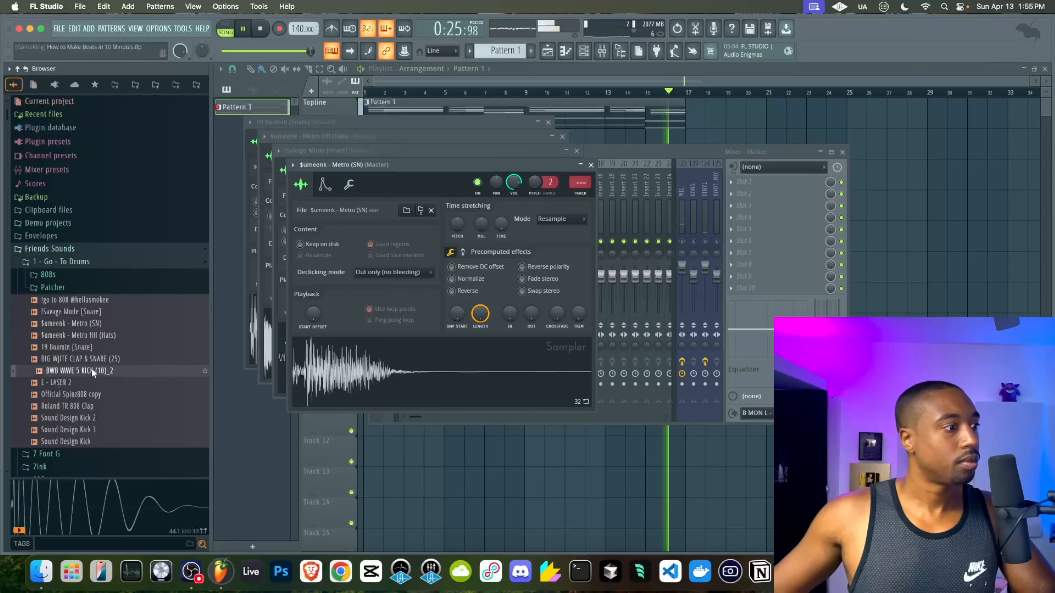
pyautogui.click(79, 392)
pyautogui.rightClick(79, 393)
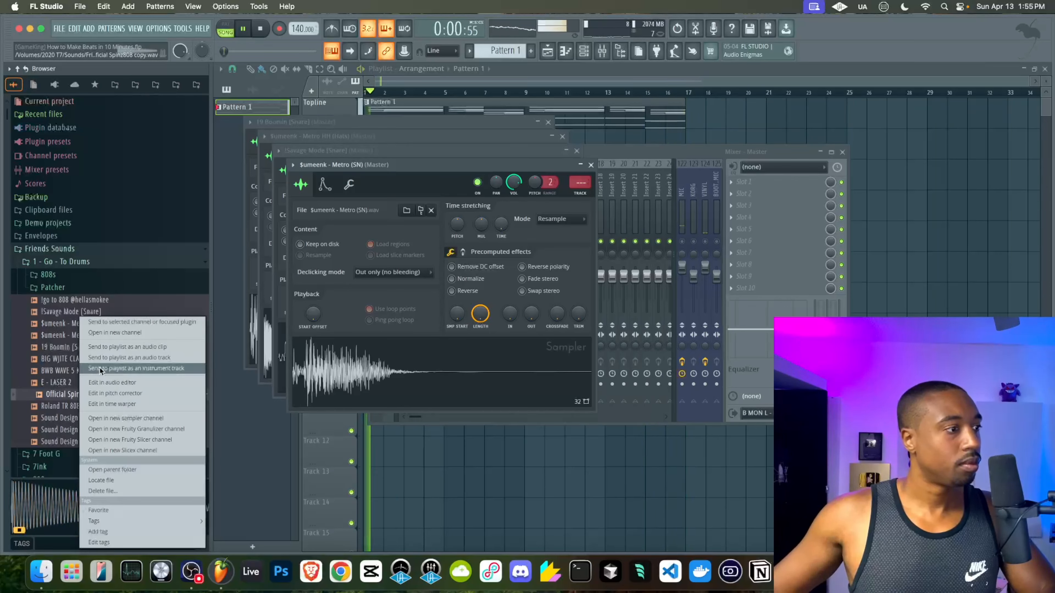
pyautogui.click(100, 368)
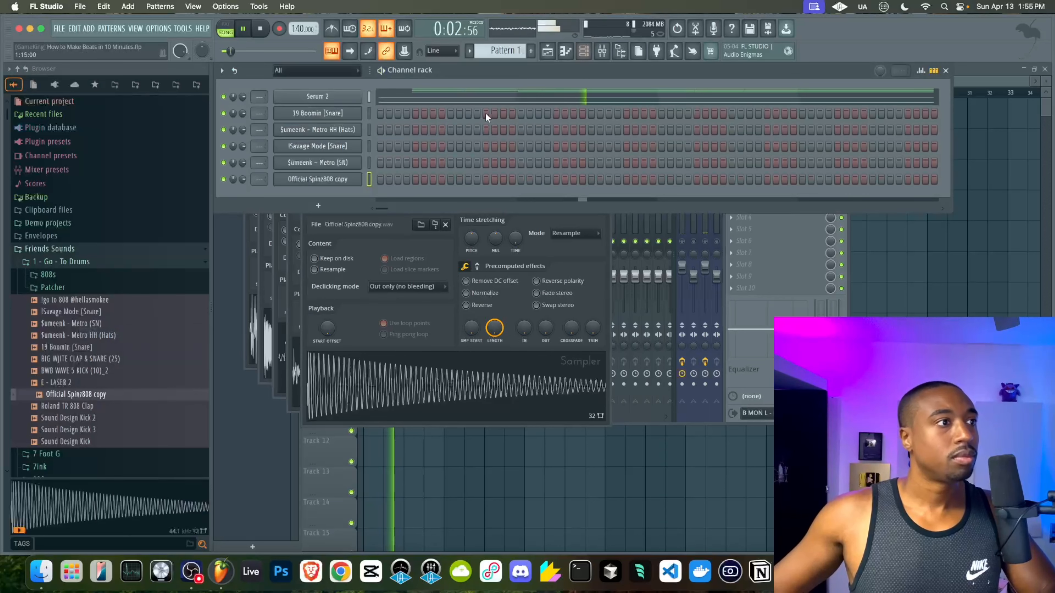
# Switch to Pattern 2 and route the five drum channels to mixer tracks 1 to 5 and Serum 2 to track 6.
pyautogui.moveTo(511, 51); pyautogui.dragTo(511, 43)
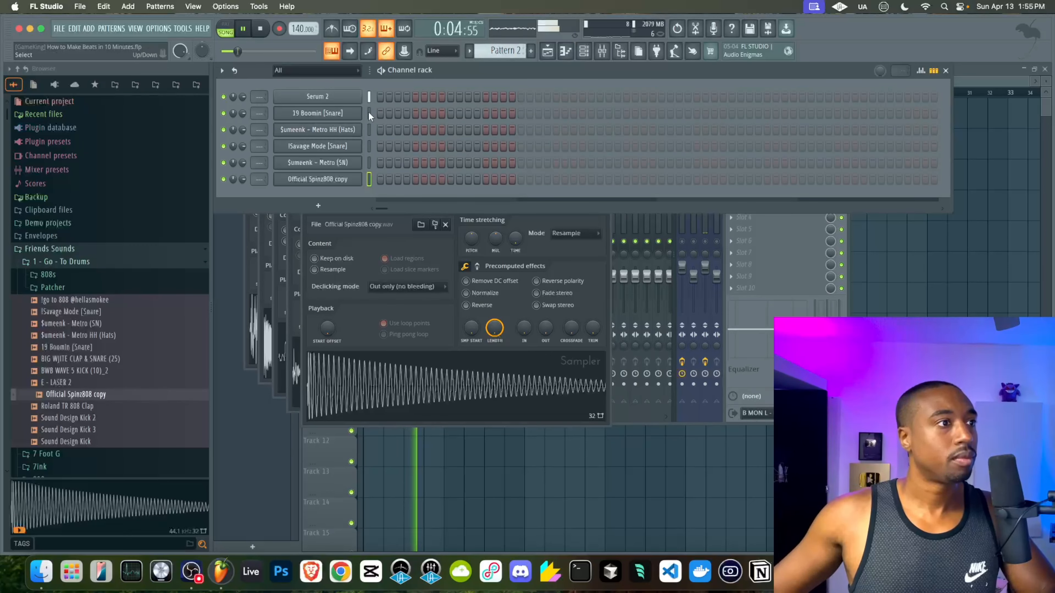
pyautogui.hotkey('ctrl', 'l')
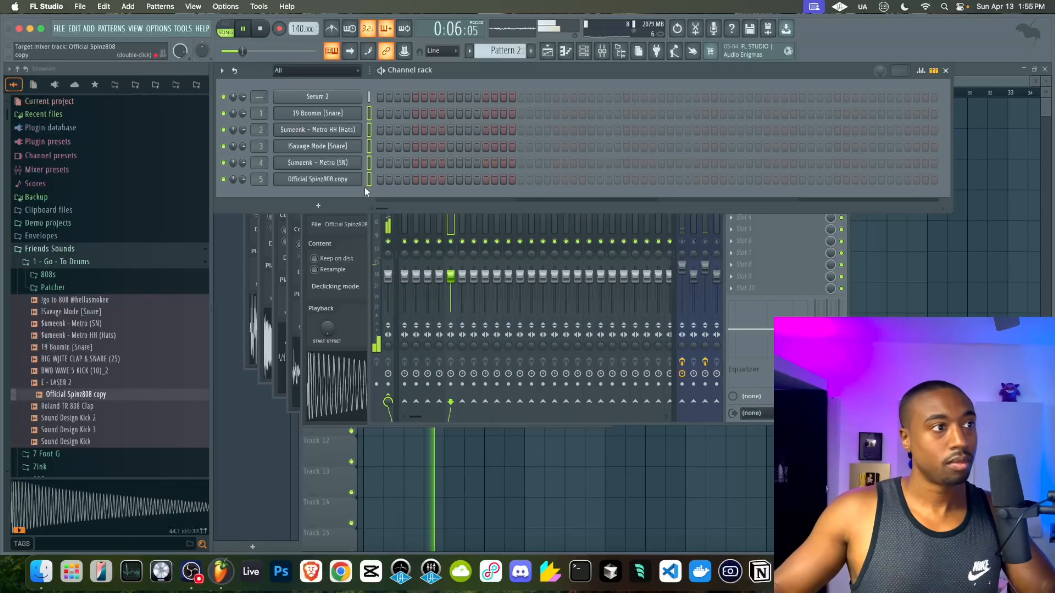
pyautogui.click(370, 97)
pyautogui.hotkey('ctrl', 'l')
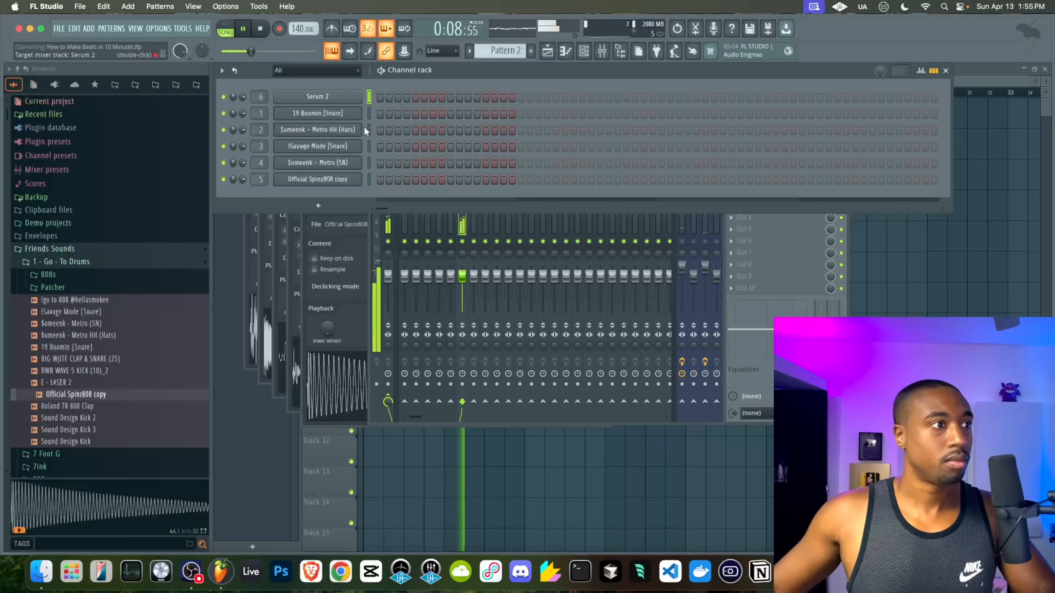
# Fill the $umeenk - Metro HH (Hats) channel in Pattern 2 with evenly spaced steps.
pyautogui.rightClick(345, 129)
pyautogui.click(491, 164)
pyautogui.click(972, 293)
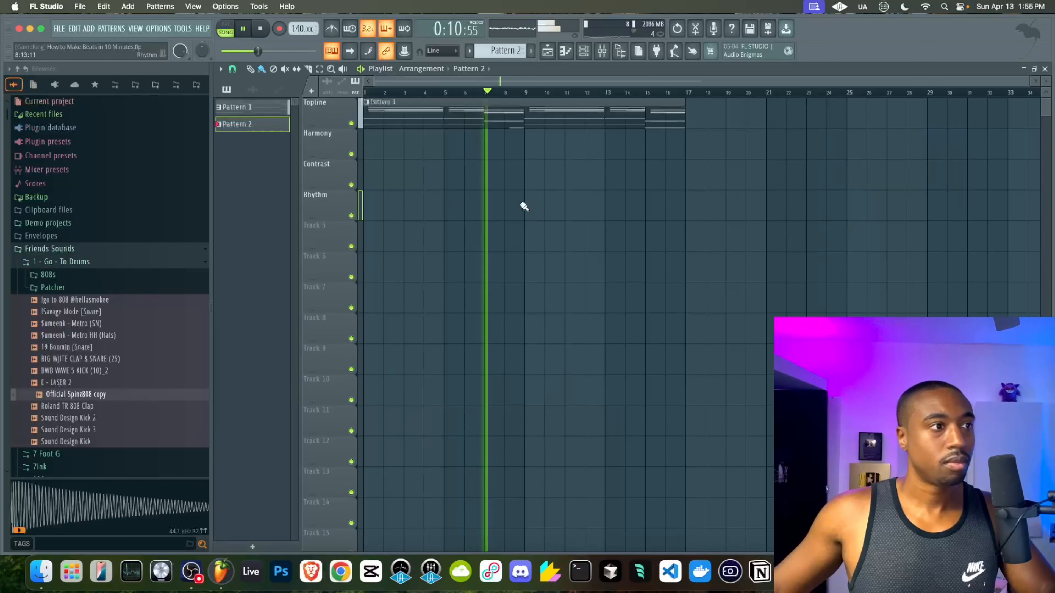
# Place Pattern 2 at bar 1 of the Rhythm track and repeat it every bar through bar 16.
pyautogui.click(371, 144)
pyautogui.moveTo(373, 147); pyautogui.dragTo(373, 208)
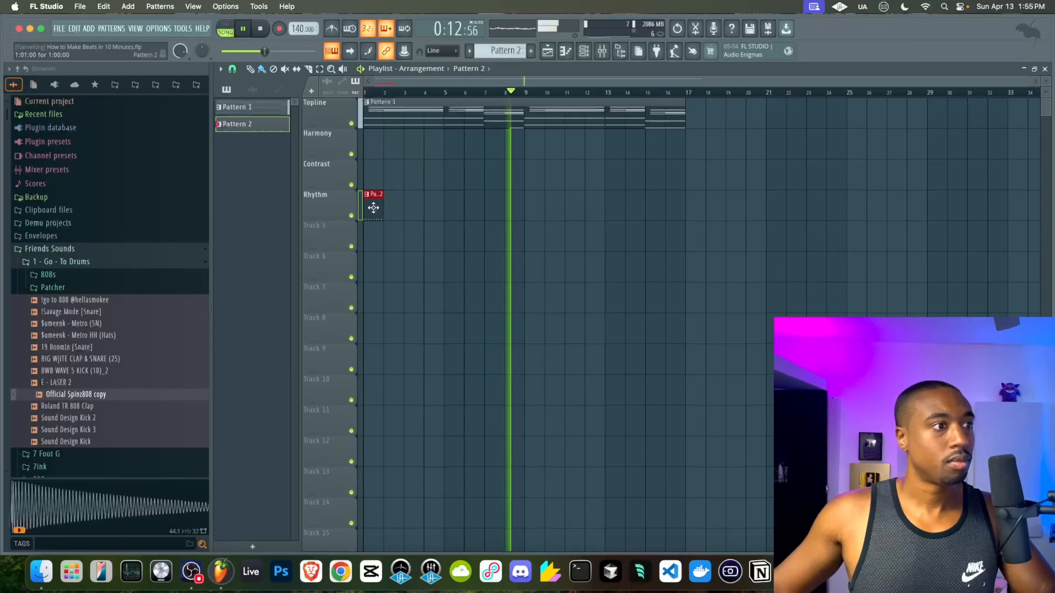
pyautogui.hotkey('ctrl', 'b')
pyautogui.hotkey('ctrl', 'b')
pyautogui.hotkey('ctrl', 'b')
pyautogui.hotkey('ctrl', 'b')
pyautogui.hotkey('ctrl', 'b')
pyautogui.hotkey('ctrl', 'b')
pyautogui.hotkey('ctrl', 'b')
pyautogui.hotkey('ctrl', 'b')
pyautogui.hotkey('ctrl', 'b')
pyautogui.hotkey('ctrl', 'b')
pyautogui.hotkey('ctrl', 'b')
pyautogui.hotkey('ctrl', 'b')
pyautogui.hotkey('ctrl', 'b')
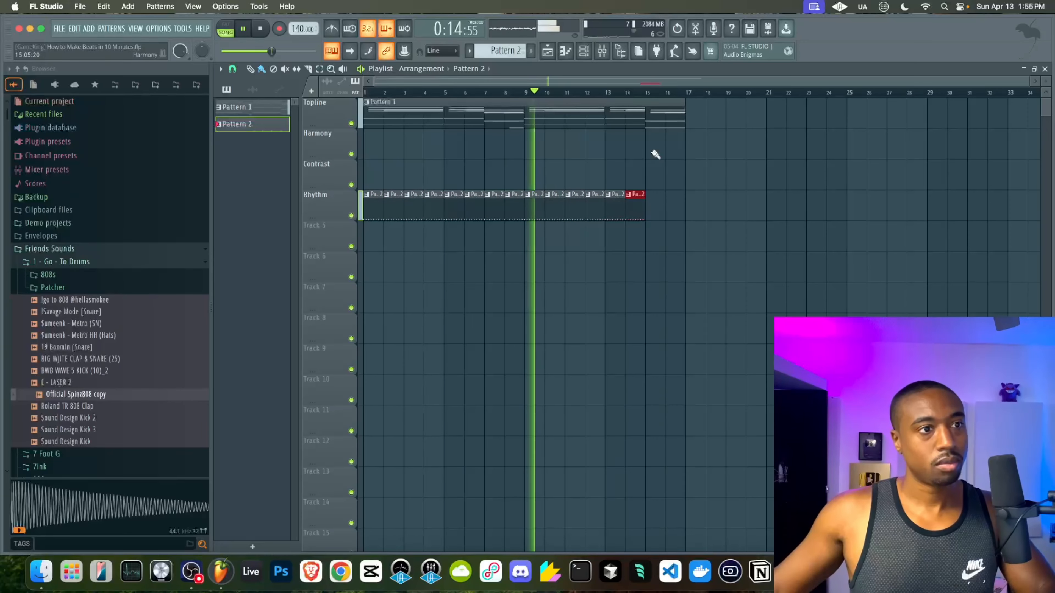
# Mute the MIC track in the mixer and return to the playlist.
pyautogui.press('F9')
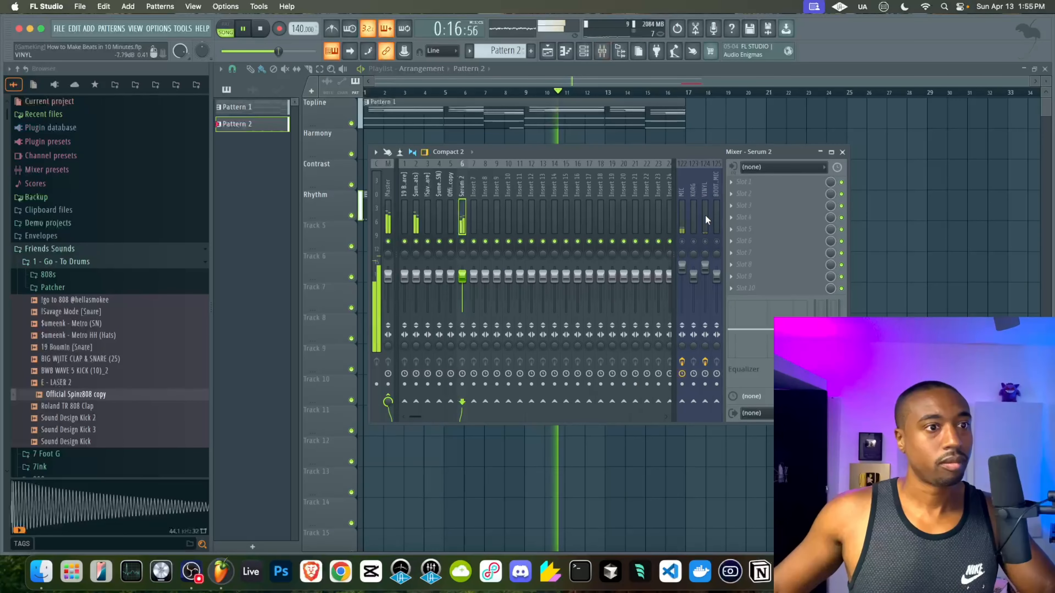
pyautogui.click(682, 241)
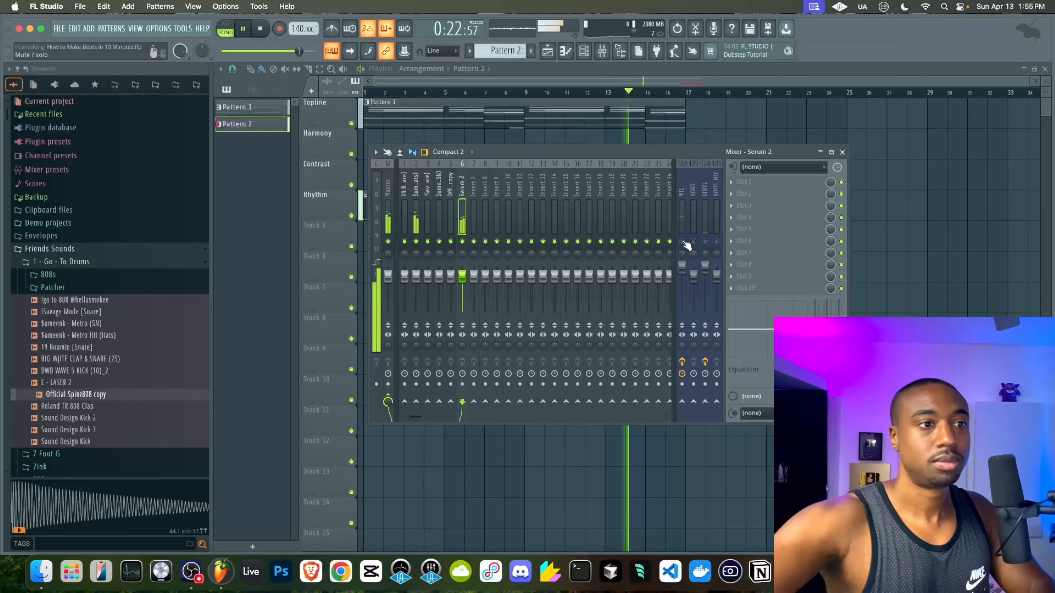
pyautogui.press('F9')
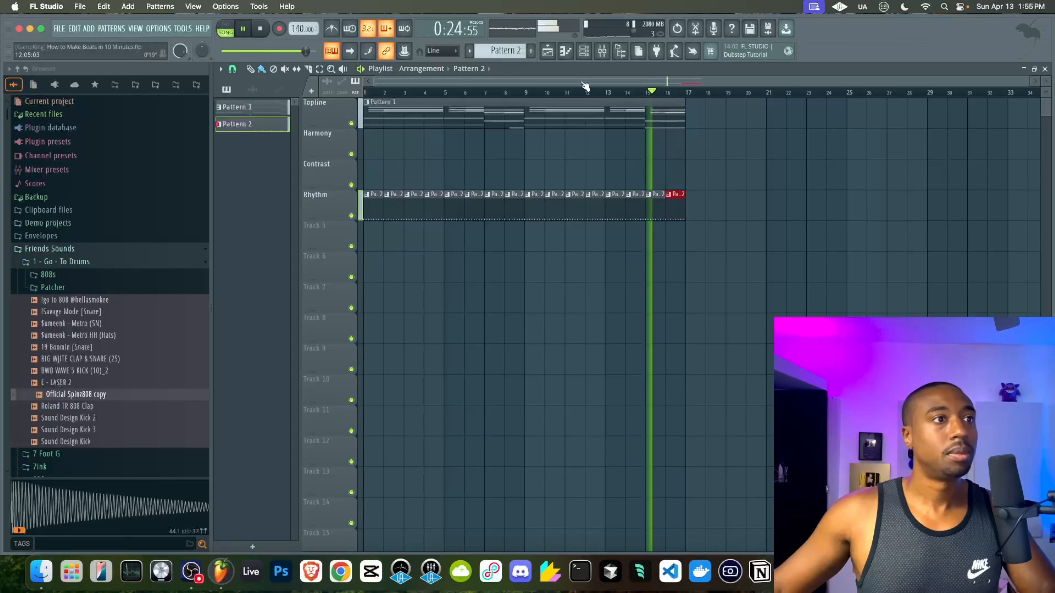
# Switch to Pattern 3 and place $umeenk - Metro (SN) hits on steps 9, 41 and 57.
pyautogui.press('F6')
pyautogui.moveTo(505, 51); pyautogui.dragTo(505, 44)
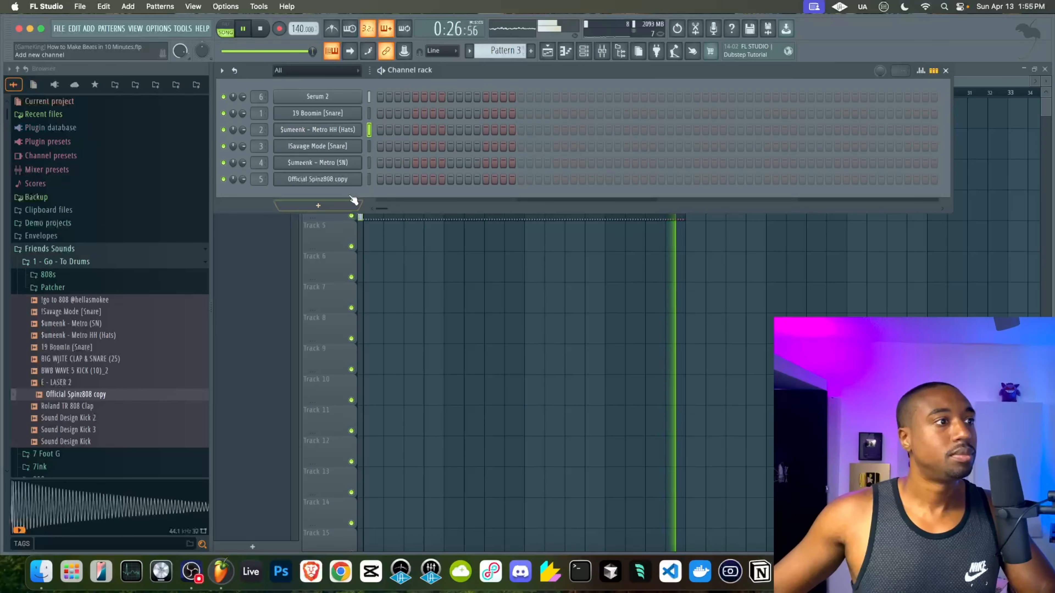
pyautogui.click(450, 163)
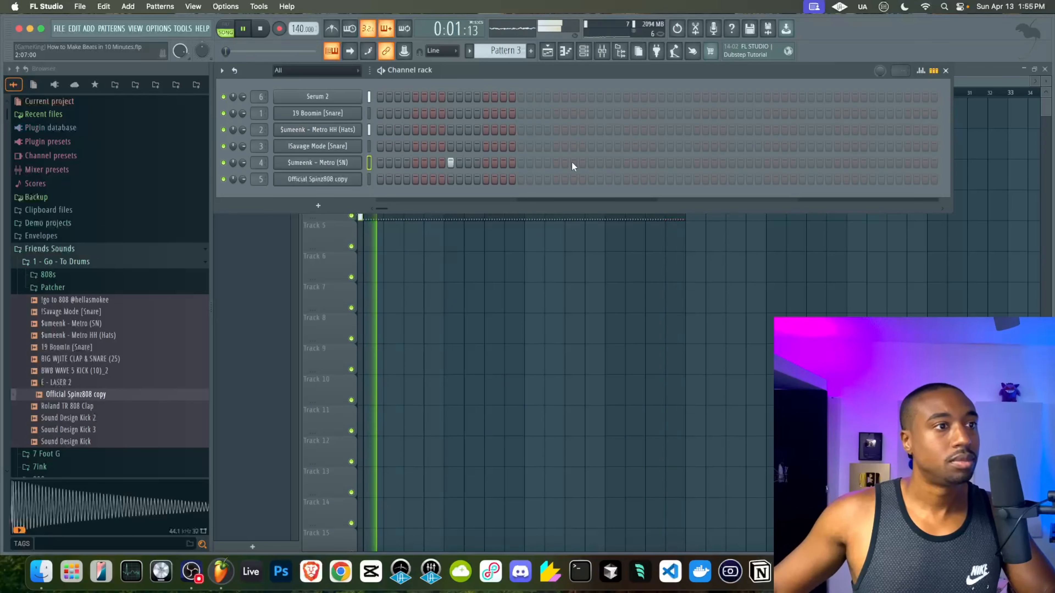
pyautogui.click(591, 163)
pyautogui.click(732, 163)
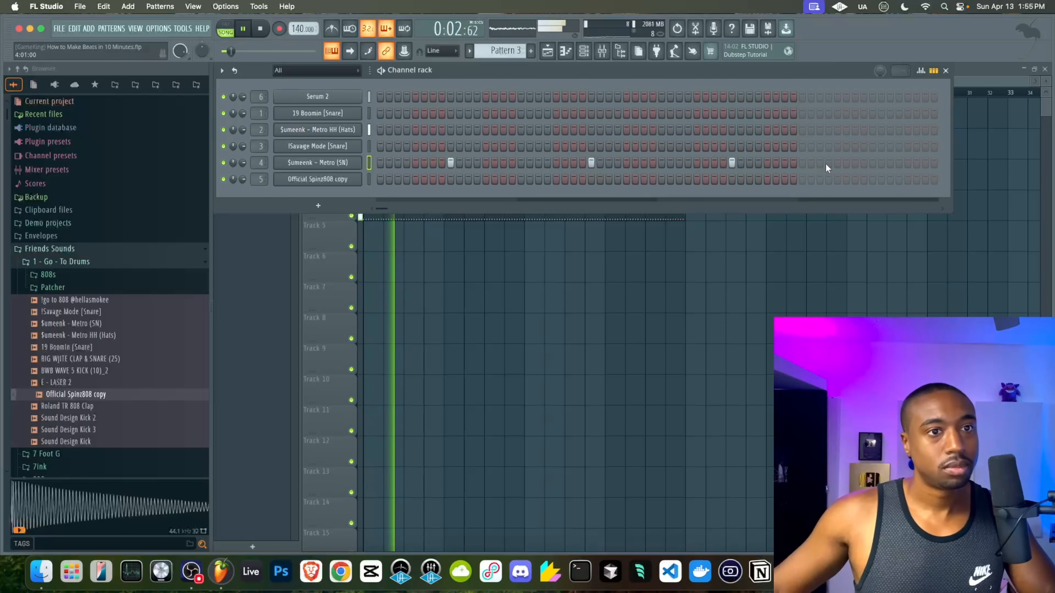
pyautogui.click(872, 162)
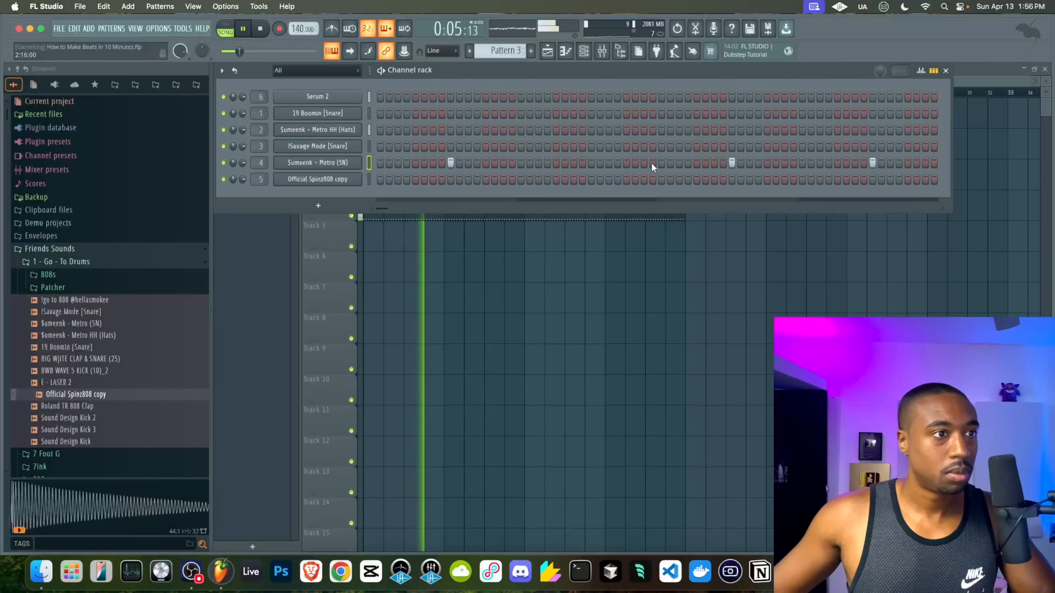
# Place Pattern 3 at bar 1 of Track 5 and add a $umeenk - Metro (SN) hit on step 53.
pyautogui.press('F6')
pyautogui.click(376, 238)
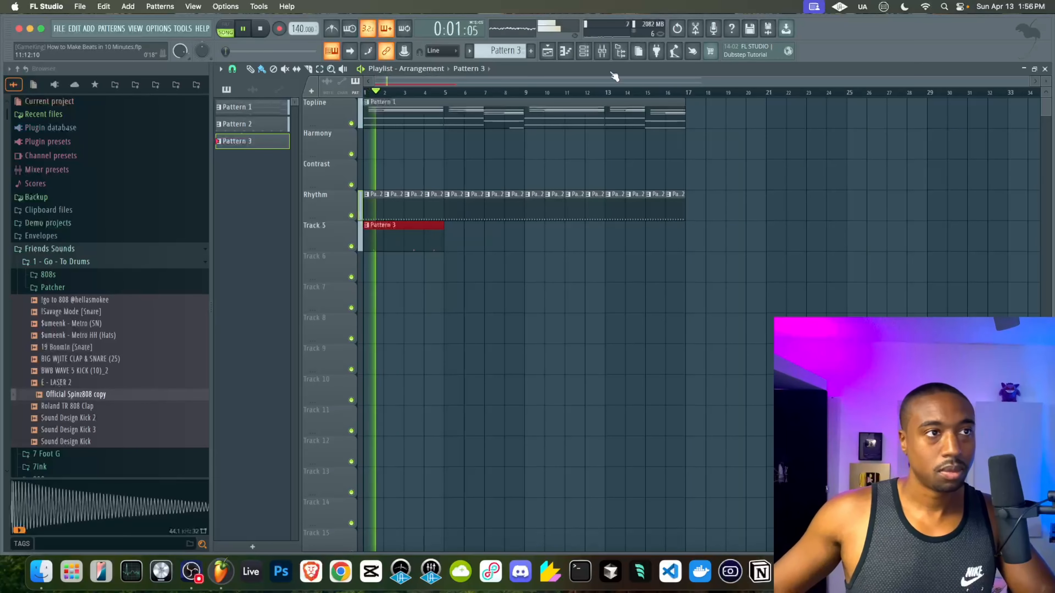
pyautogui.press('F6')
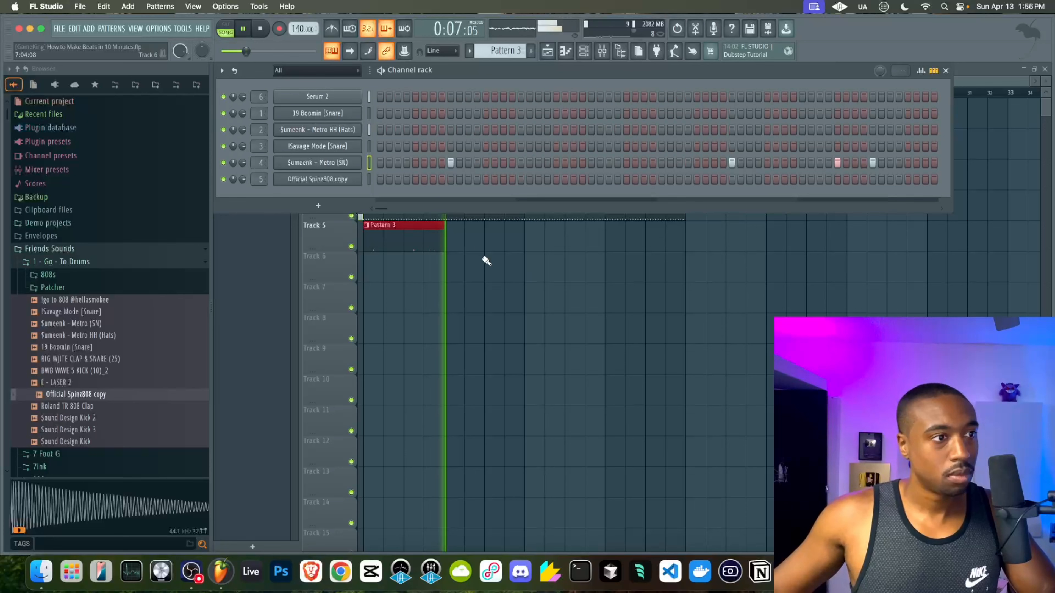
# Repeat Pattern 3 along Track 5 from bar 5 through bar 16.
pyautogui.click(447, 243)
pyautogui.moveTo(519, 243); pyautogui.dragTo(403, 242)
pyautogui.press('super+b')
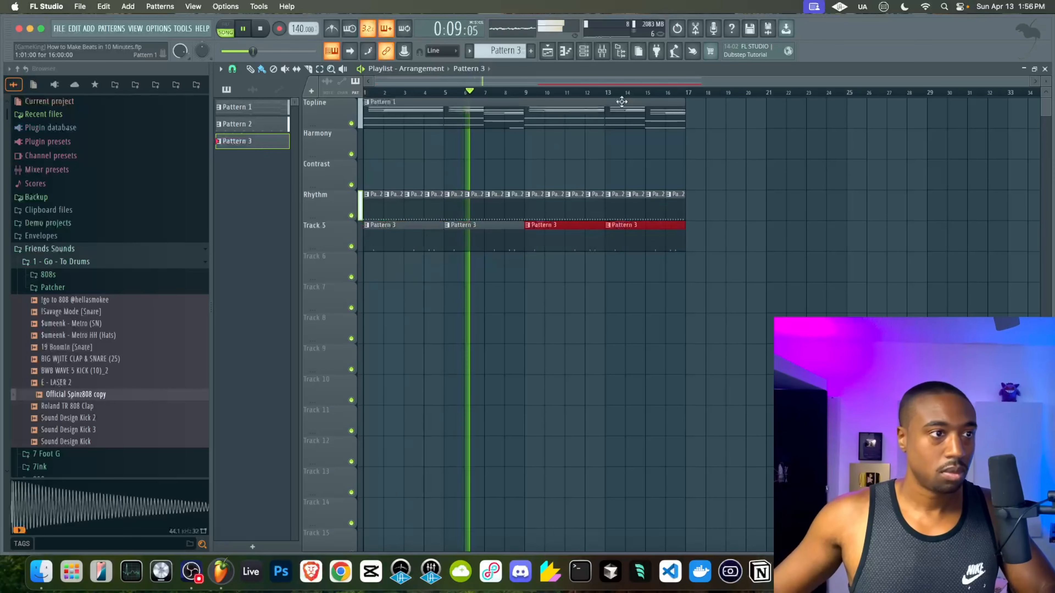
# Add !Savage Mode [Snare] hits to Pattern 3 on steps 15, 19, 47 and 63.
pyautogui.click(584, 52)
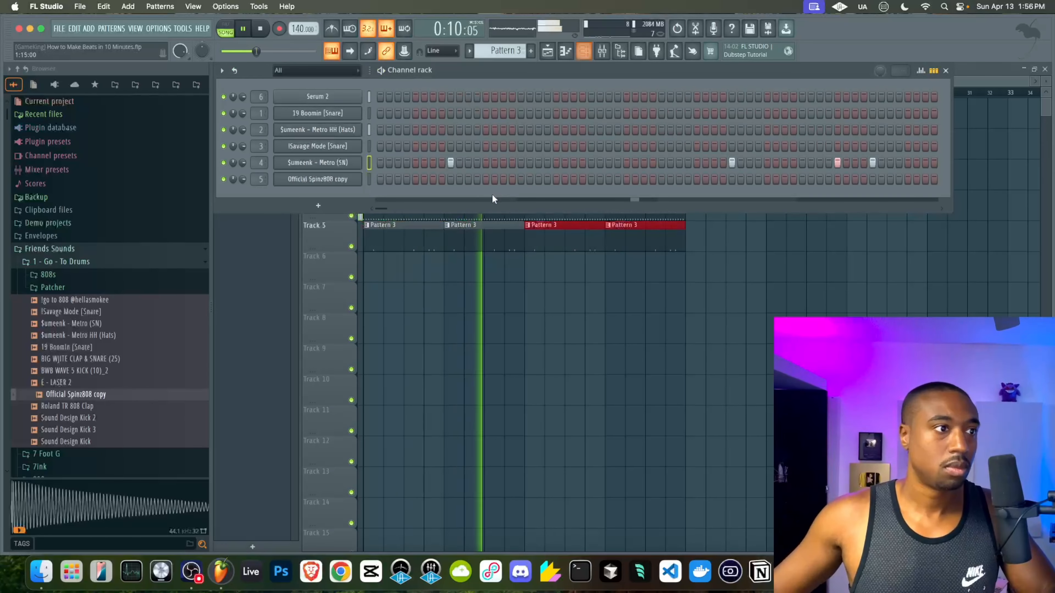
pyautogui.click(369, 147)
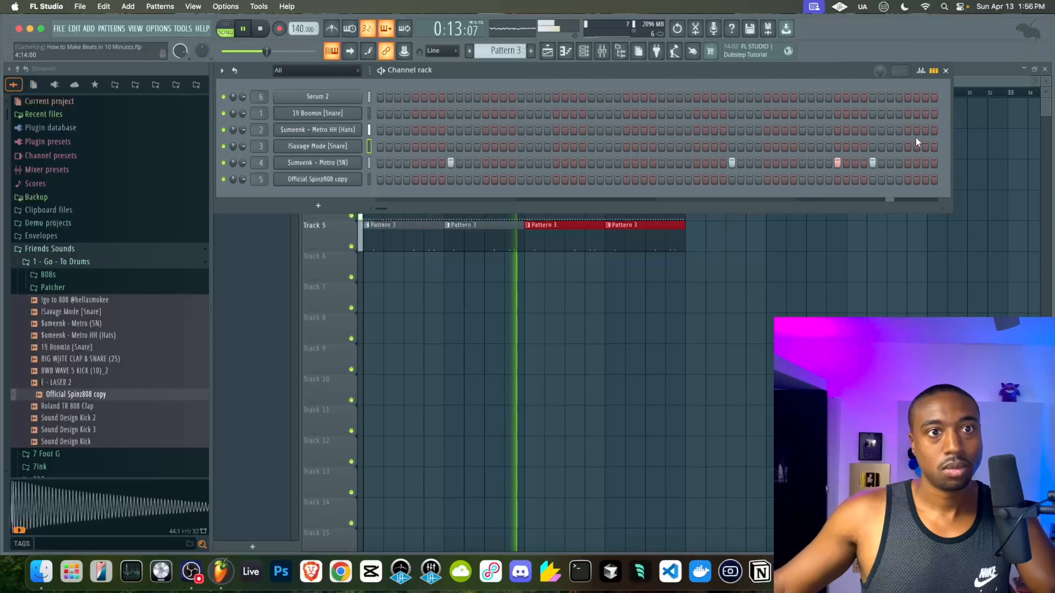
pyautogui.click(925, 145)
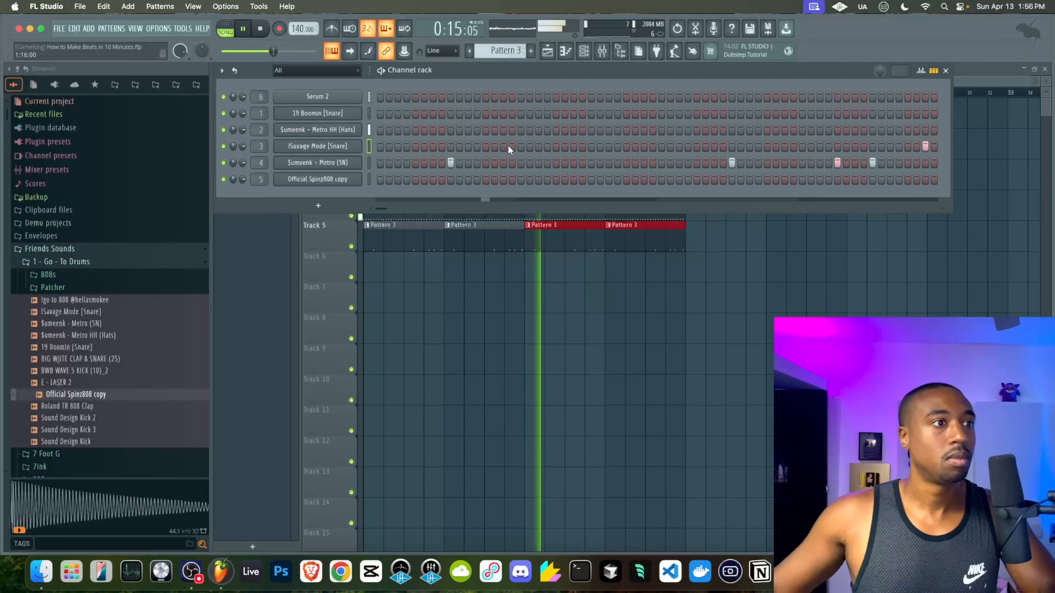
pyautogui.click(503, 146)
pyautogui.click(539, 146)
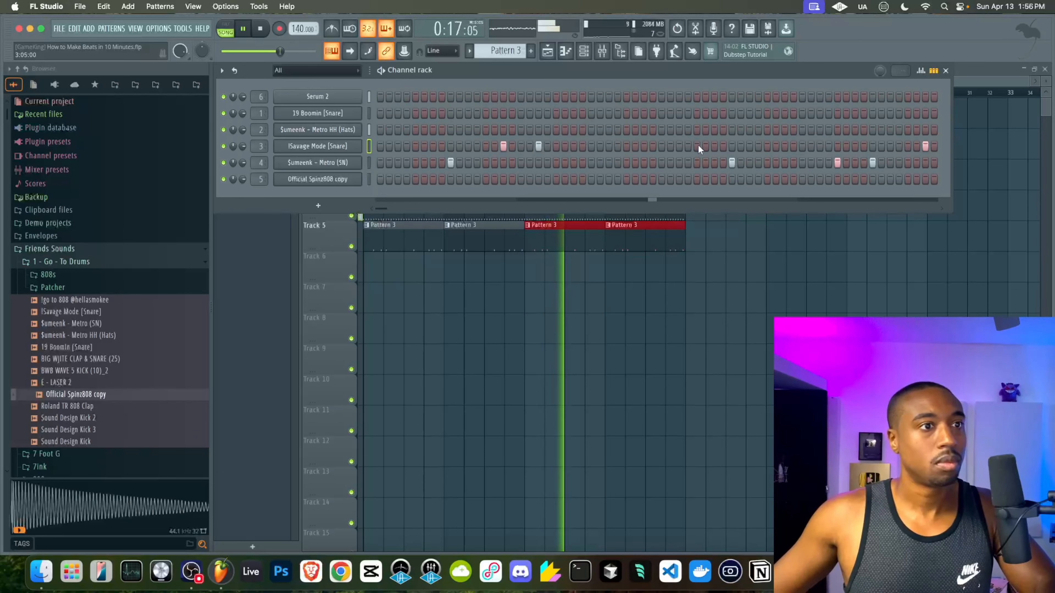
pyautogui.click(783, 145)
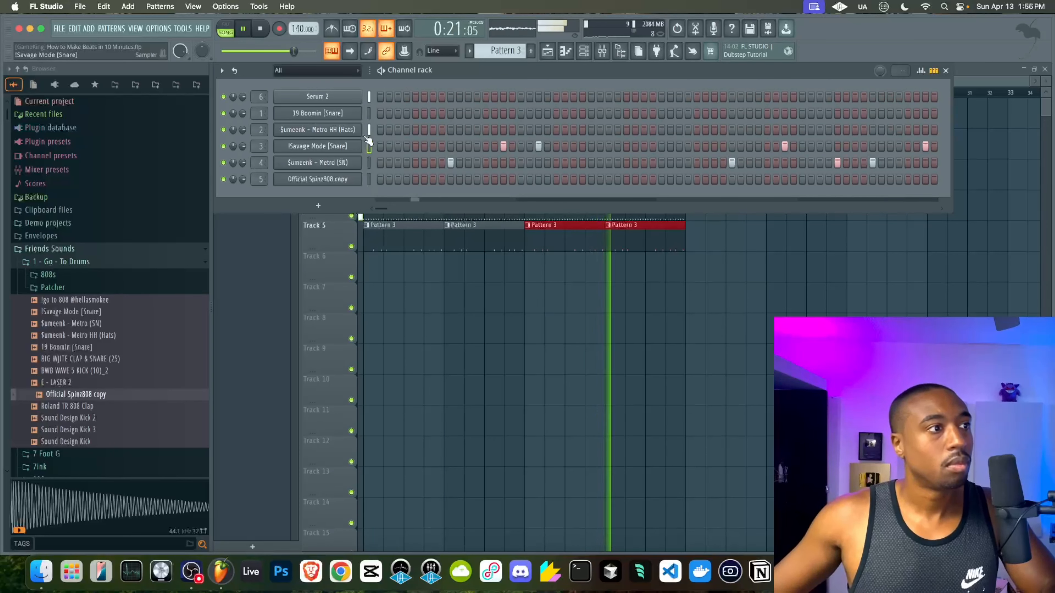
# Audition the 19 Boomin [Snare] channel and slightly raise the volume of the $umeenk - Metro (SN) channel.
pyautogui.click(370, 115)
pyautogui.press('q')
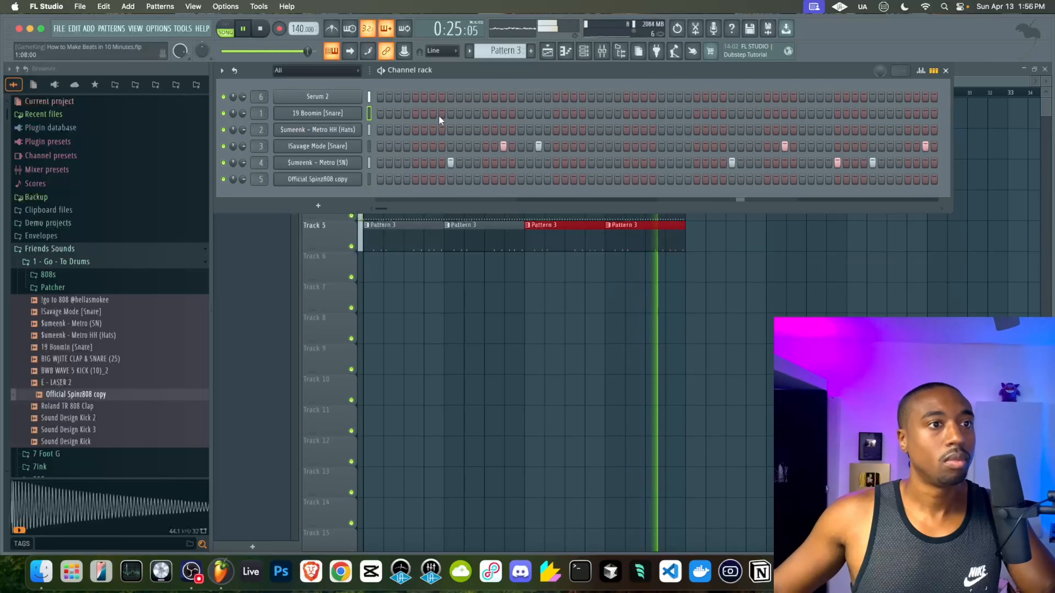
pyautogui.moveTo(243, 166); pyautogui.dragTo(244, 159)
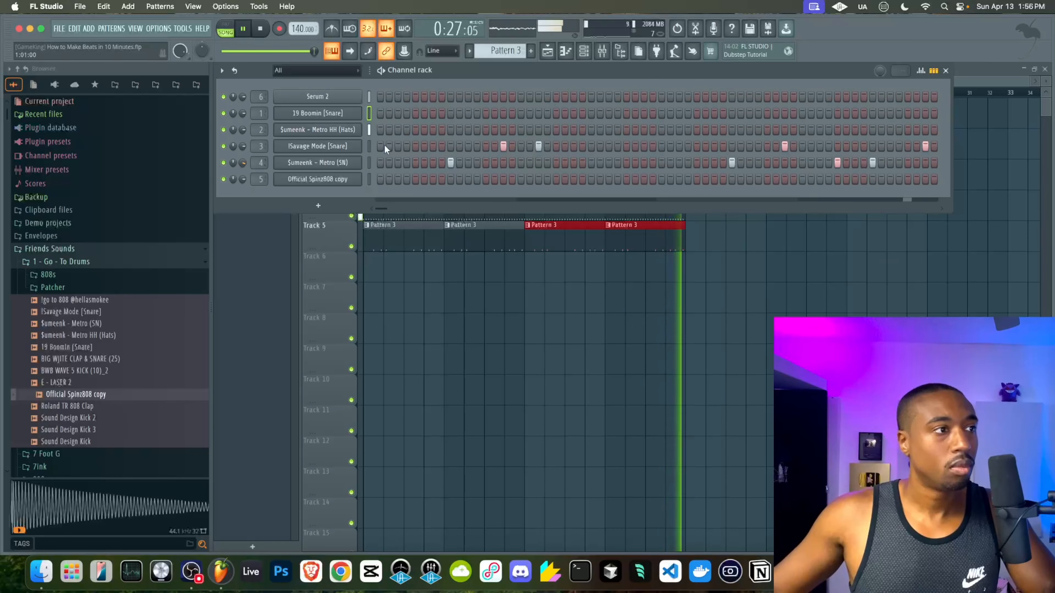
# Create Pattern 4 and select the Official Spinz808 copy channel for it.
pyautogui.click(370, 176)
pyautogui.click(530, 51)
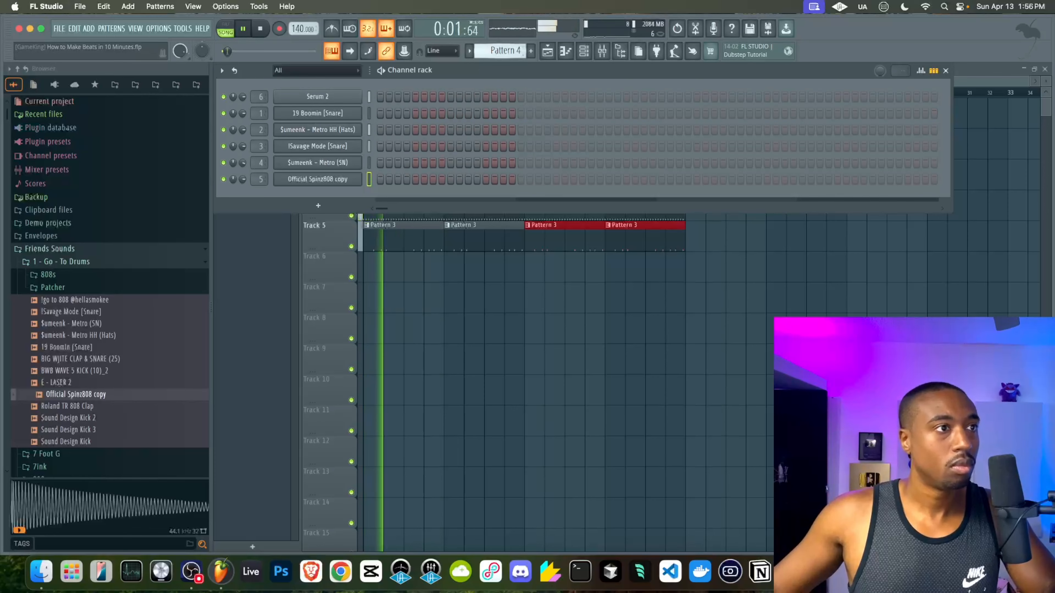
pyautogui.click(602, 51)
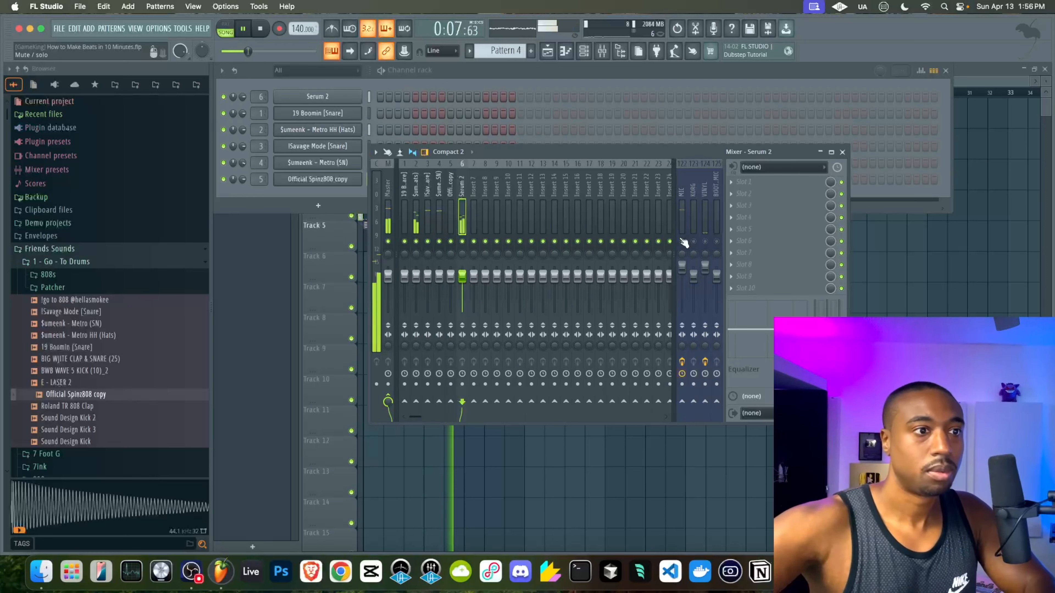
pyautogui.click(353, 192)
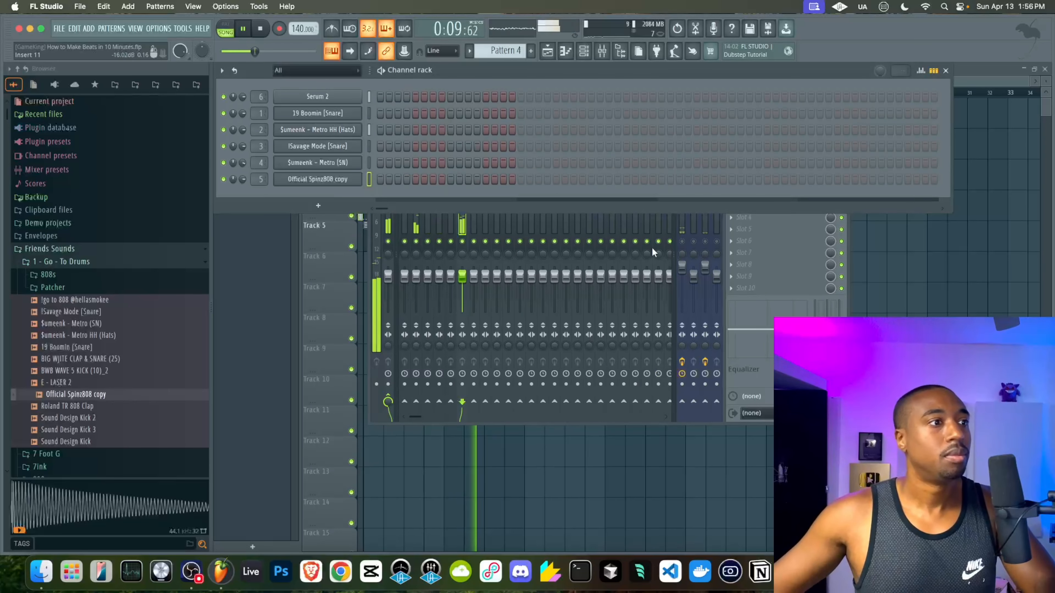
pyautogui.press('F5')
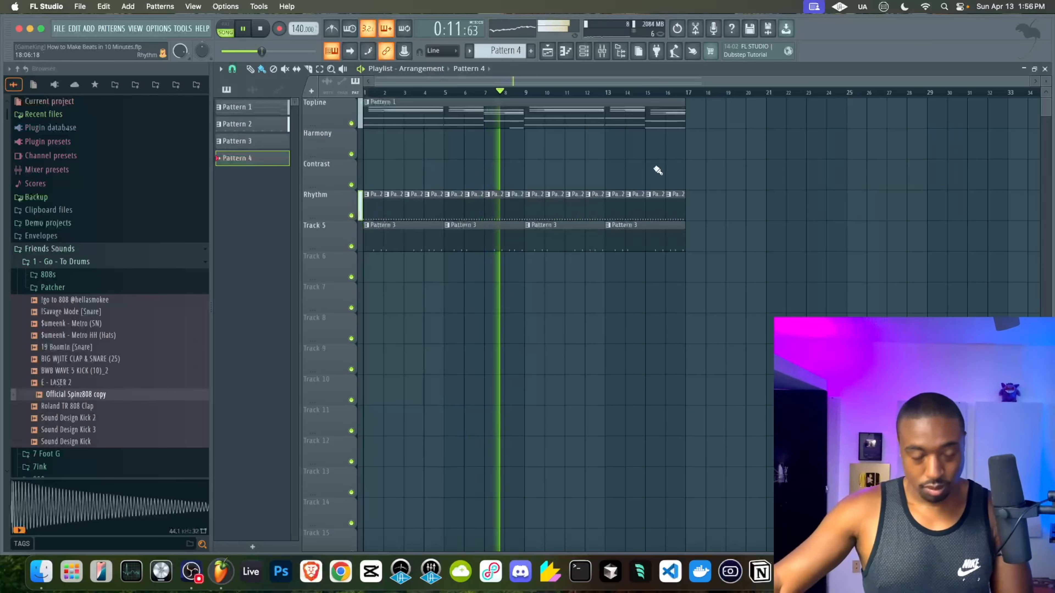
pyautogui.press('F6')
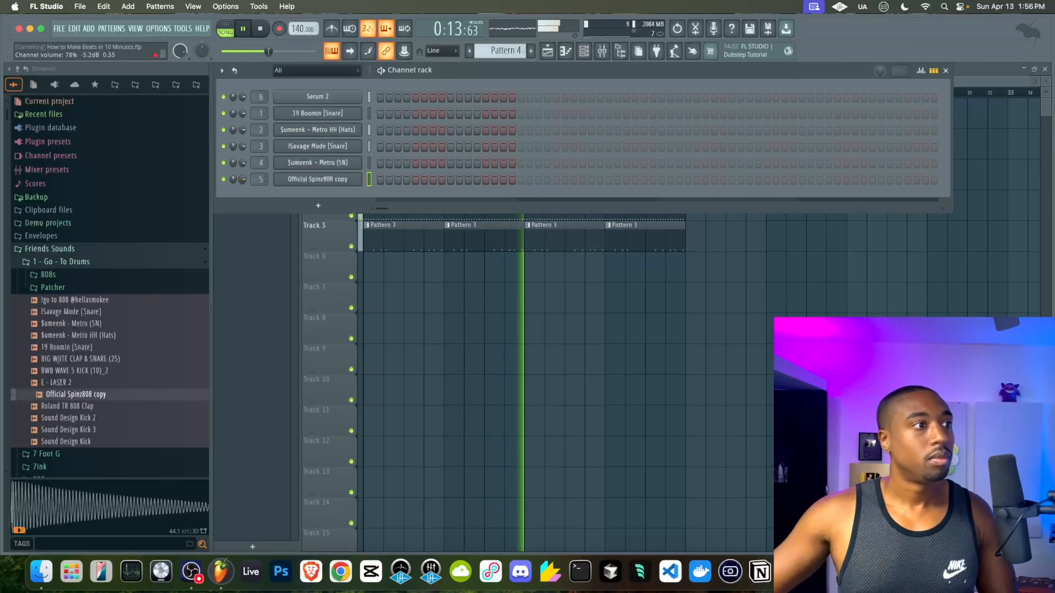
# Record an Official Spinz808 copy bassline into Pattern 4 across 16 bars on the Harmony track, discarding the unwanted take.
pyautogui.click(262, 29)
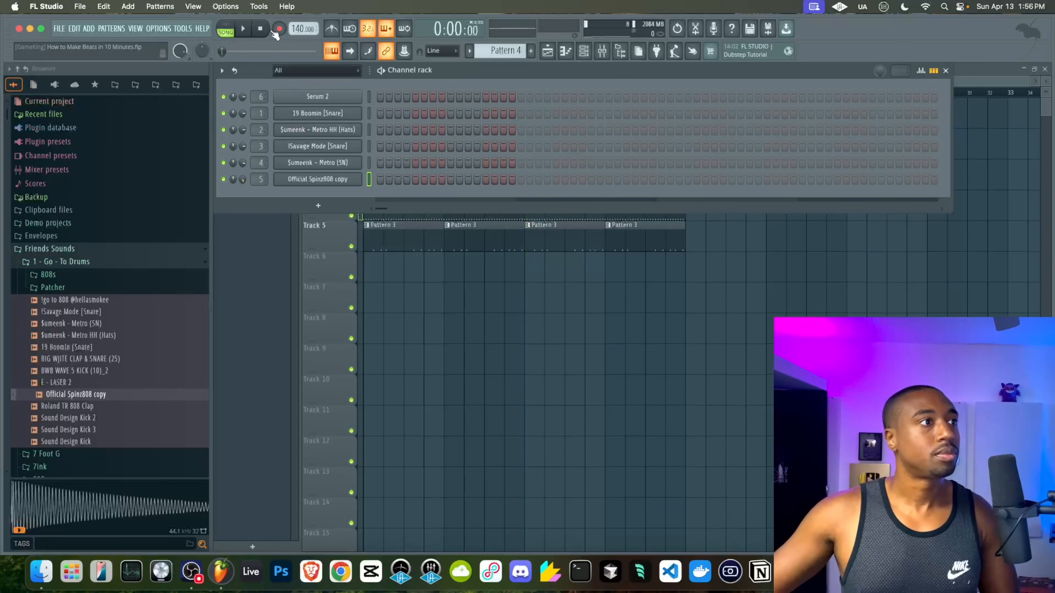
pyautogui.press('F6')
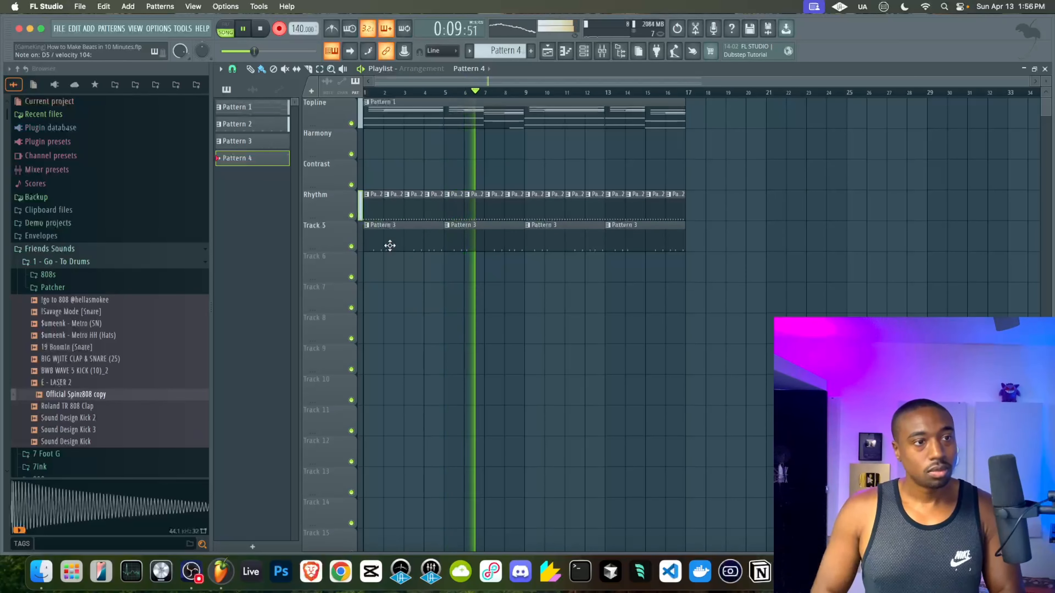
pyautogui.press('space')
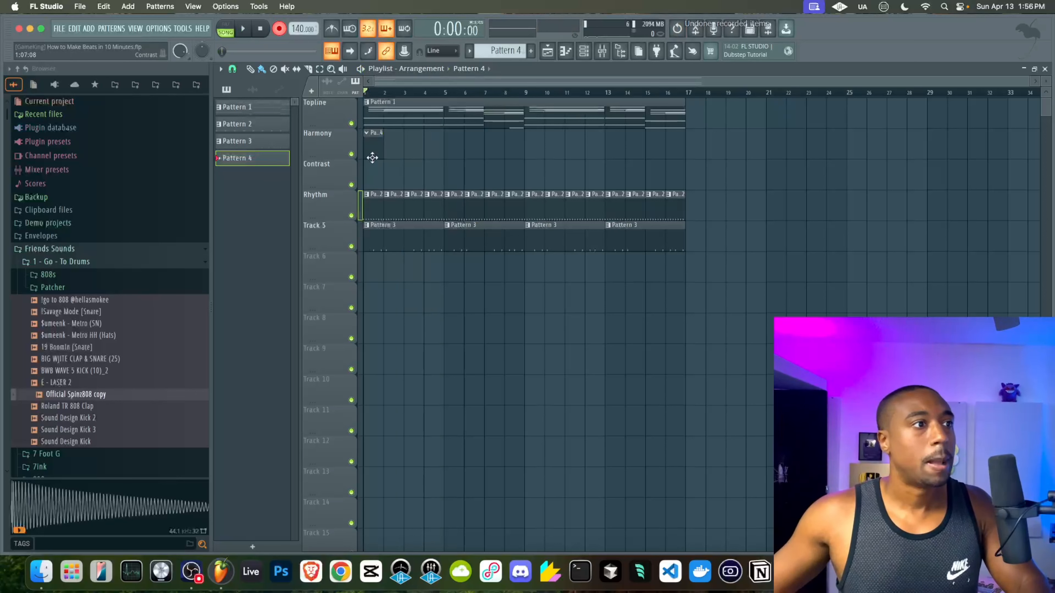
pyautogui.rightClick(375, 154)
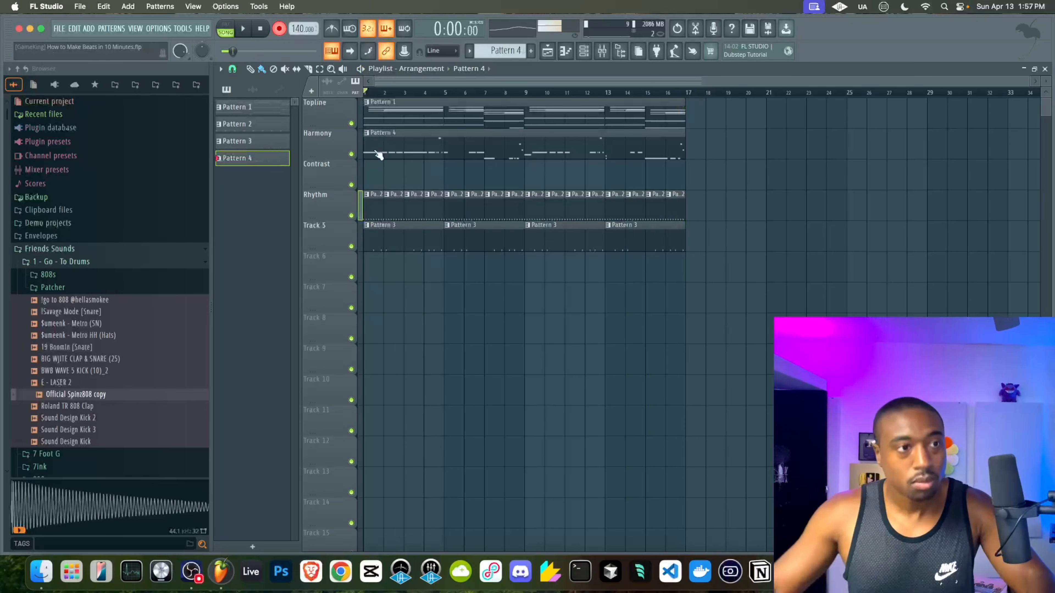
# Open Pattern 4 in the piano roll and examine the recorded 808 notes during playback.
pyautogui.doubleClick(401, 145)
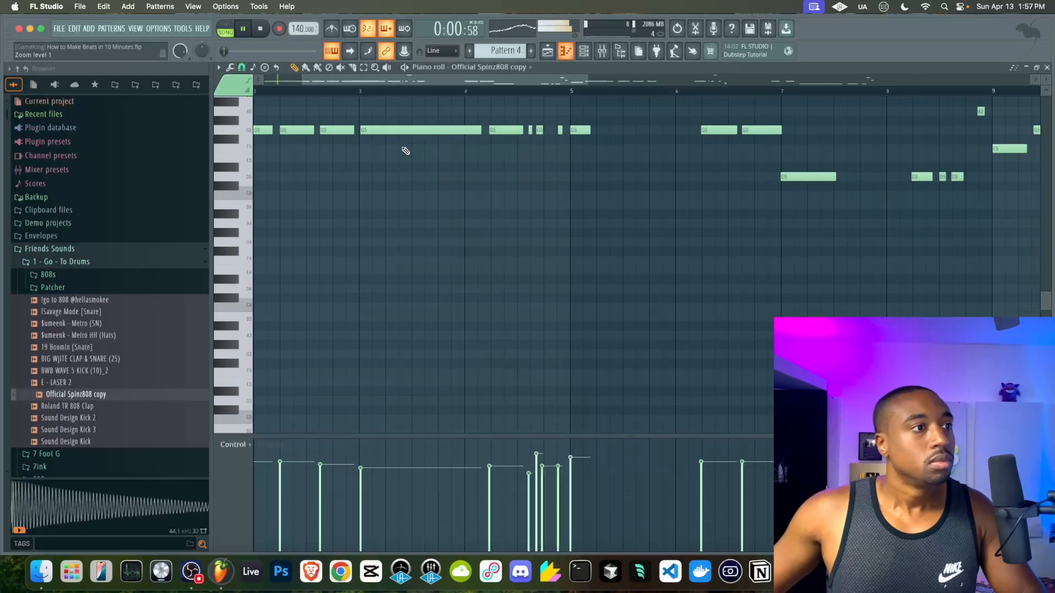
pyautogui.scroll(-3, 403, 149)
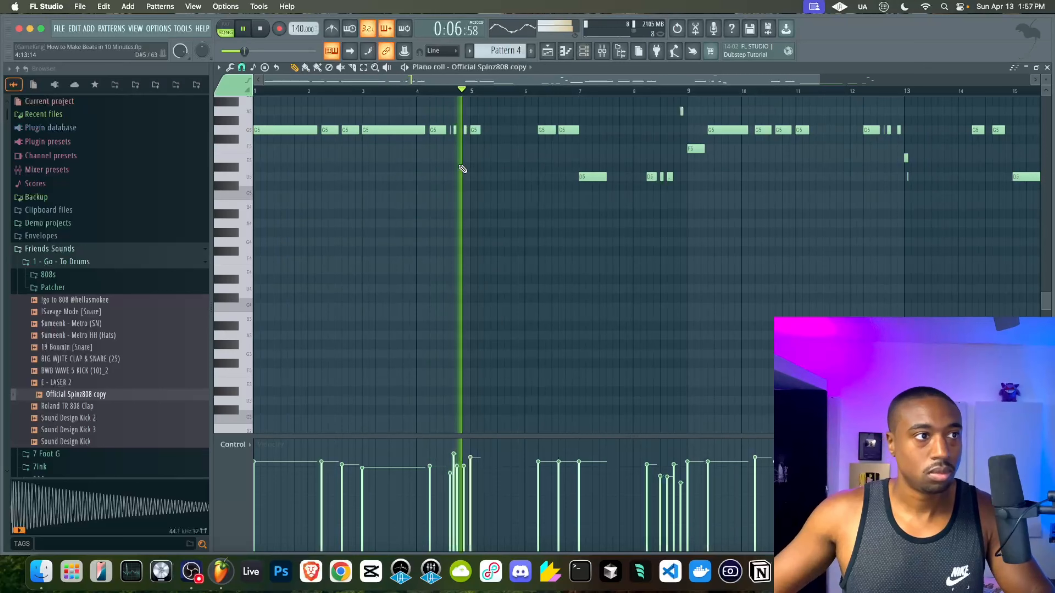
pyautogui.scroll(-3, 498, 176)
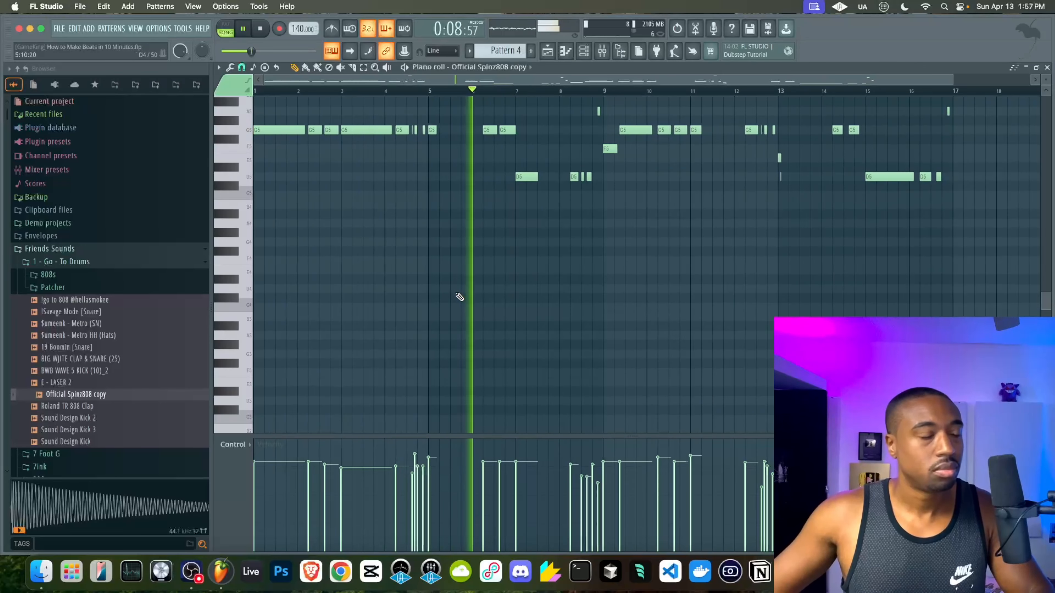
pyautogui.scroll(3, 459, 297)
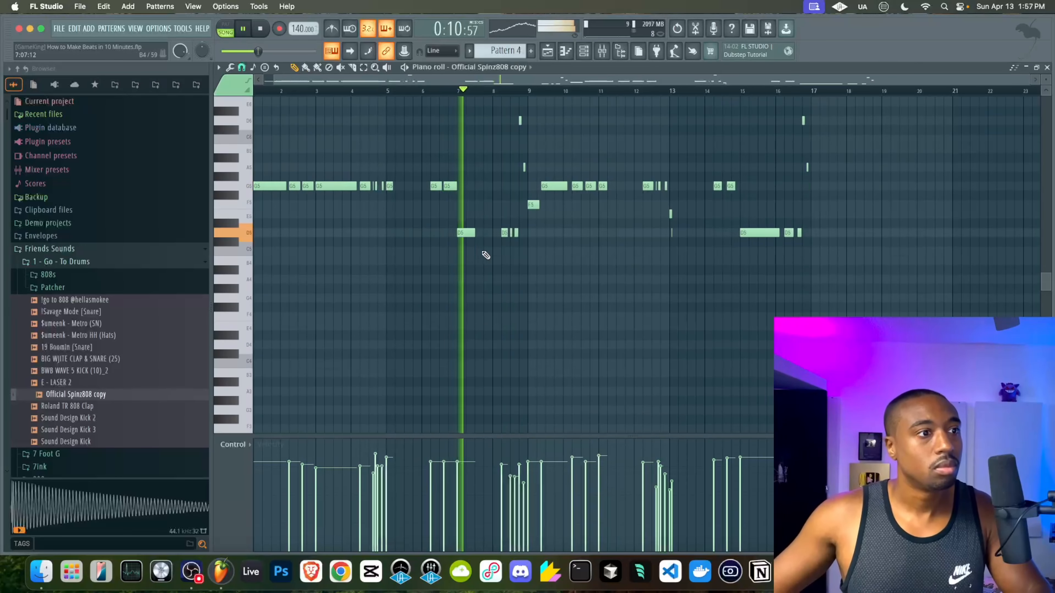
pyautogui.scroll(3, 549, 237)
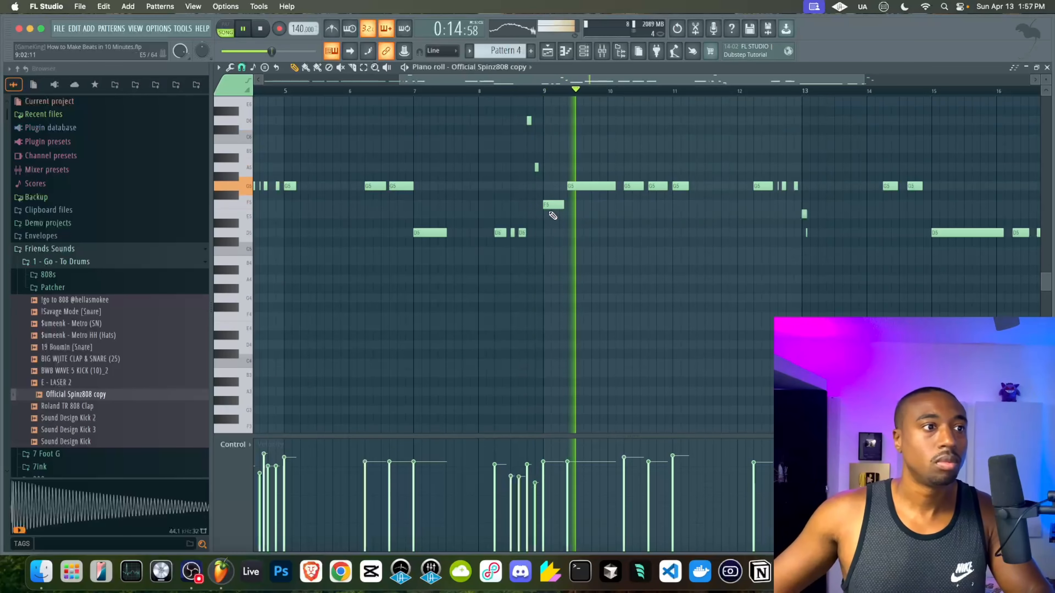
pyautogui.scroll(-4, 567, 219)
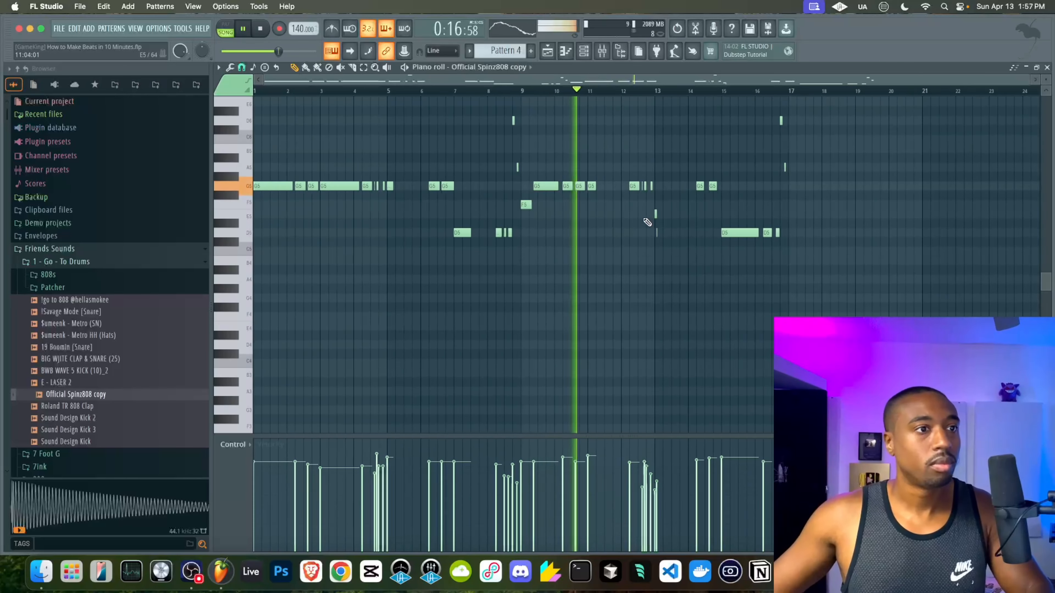
pyautogui.scroll(4, 682, 243)
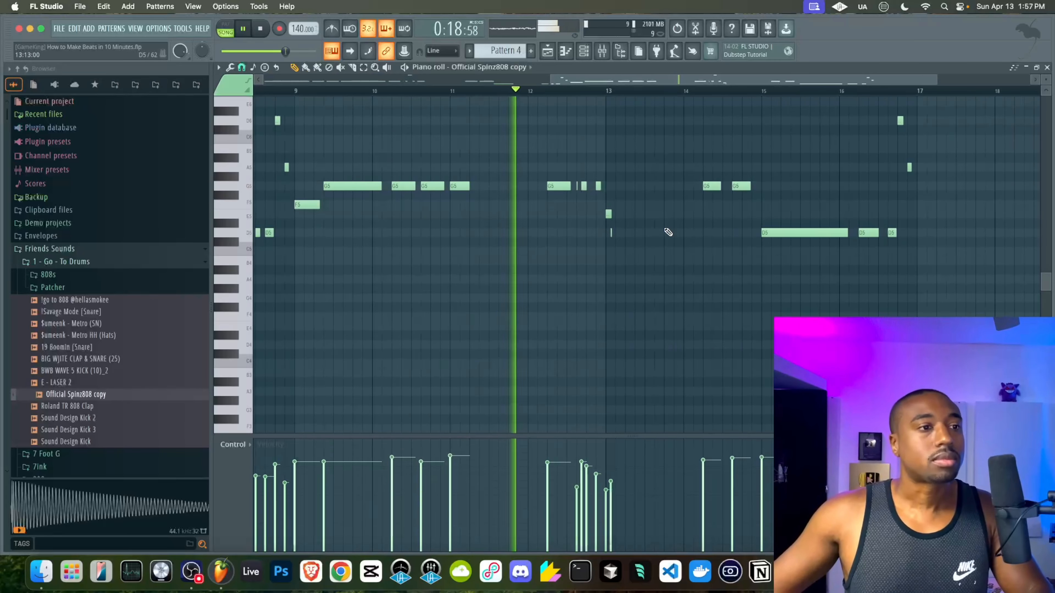
# Move the 808 note at bar 13 to G5, delete the short D5 note beside it and play the section from bar 12.
pyautogui.click(620, 50)
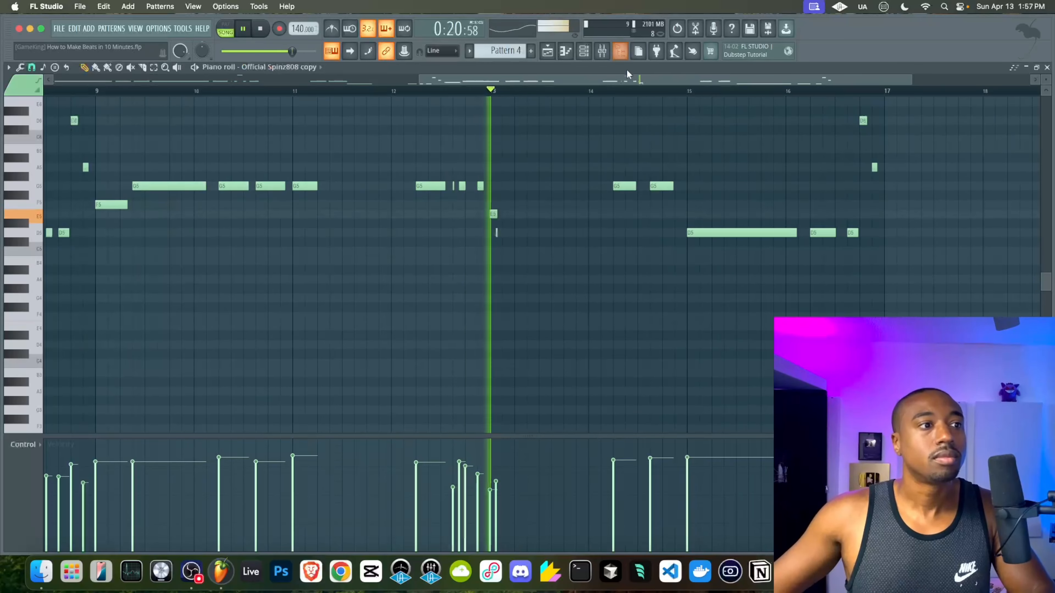
pyautogui.press('space')
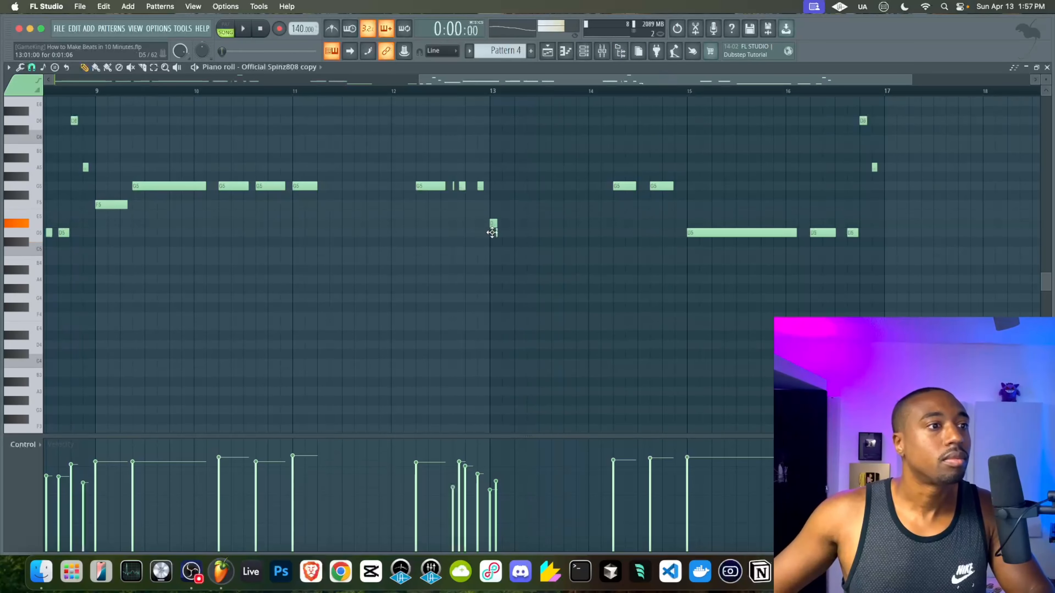
pyautogui.click(417, 92)
pyautogui.rightClick(496, 232)
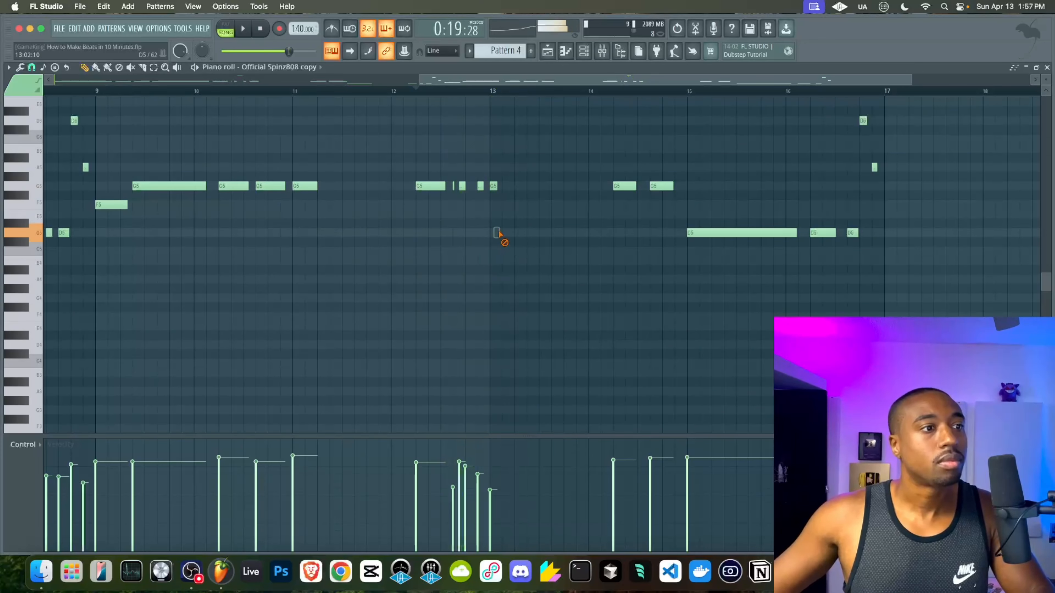
pyautogui.press('space')
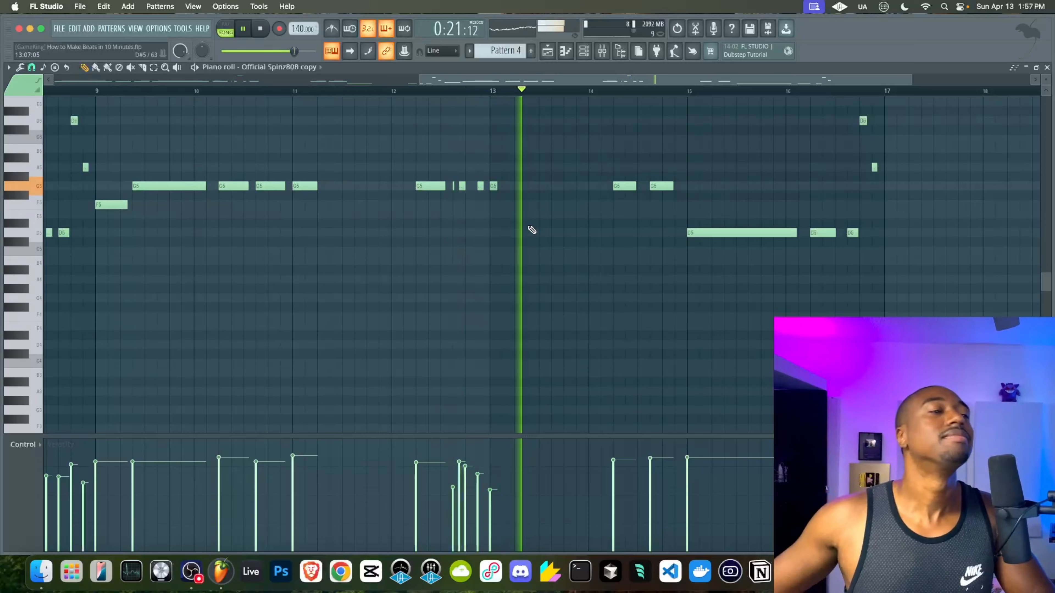
pyautogui.scroll(-2, 531, 230)
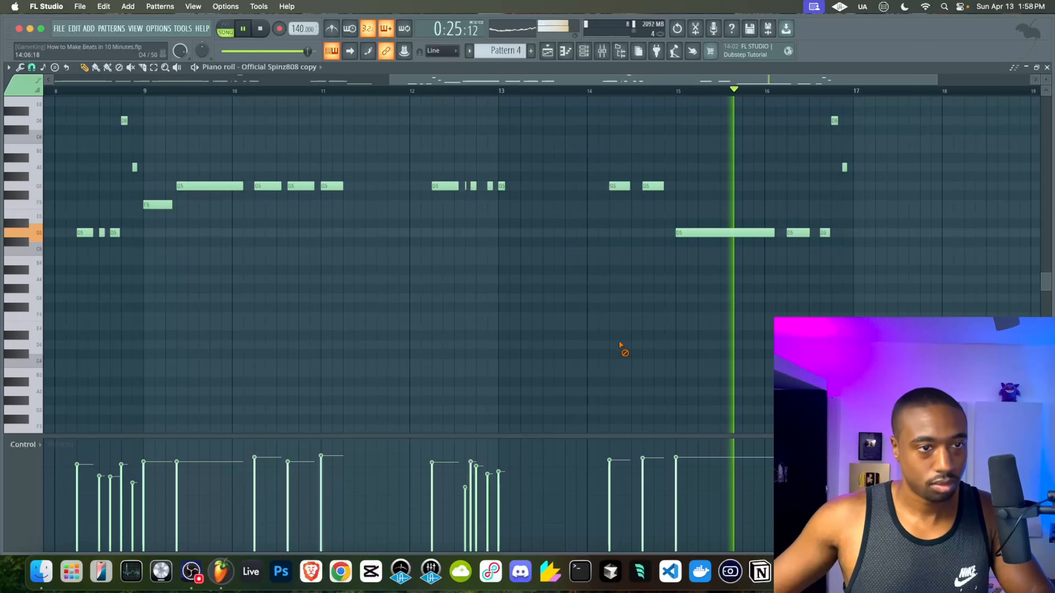
pyautogui.scroll(-2, 671, 195)
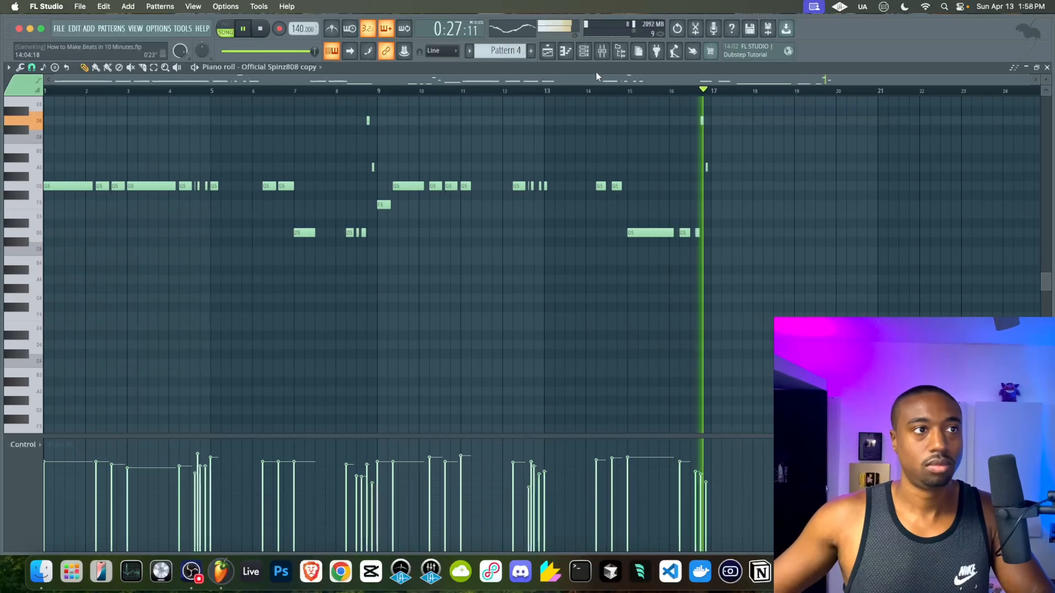
# Check the MIC track in the mixer, resume playback and return to the playlist.
pyautogui.click(602, 52)
pyautogui.press('space')
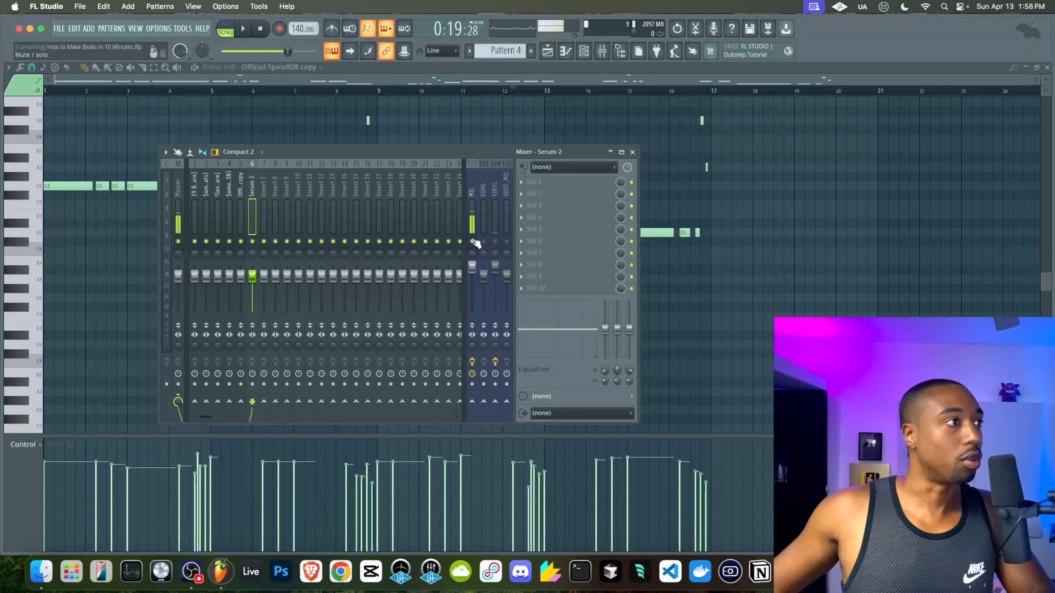
pyautogui.press('space')
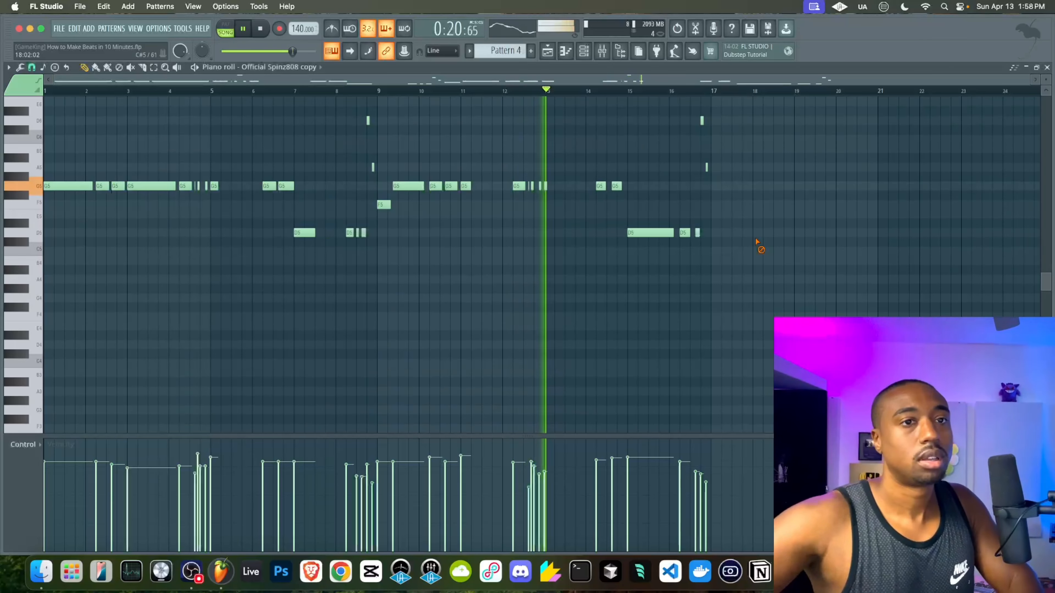
pyautogui.press('Escape')
pyautogui.press('Escape')
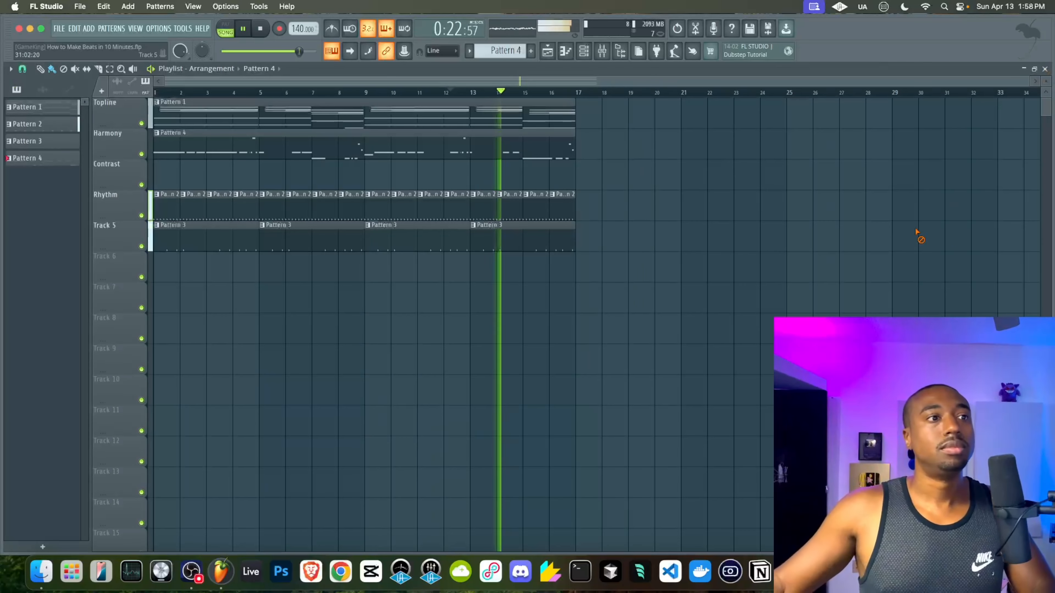
# Add a second Serum 2 instrument to the channel rack.
pyautogui.click(584, 51)
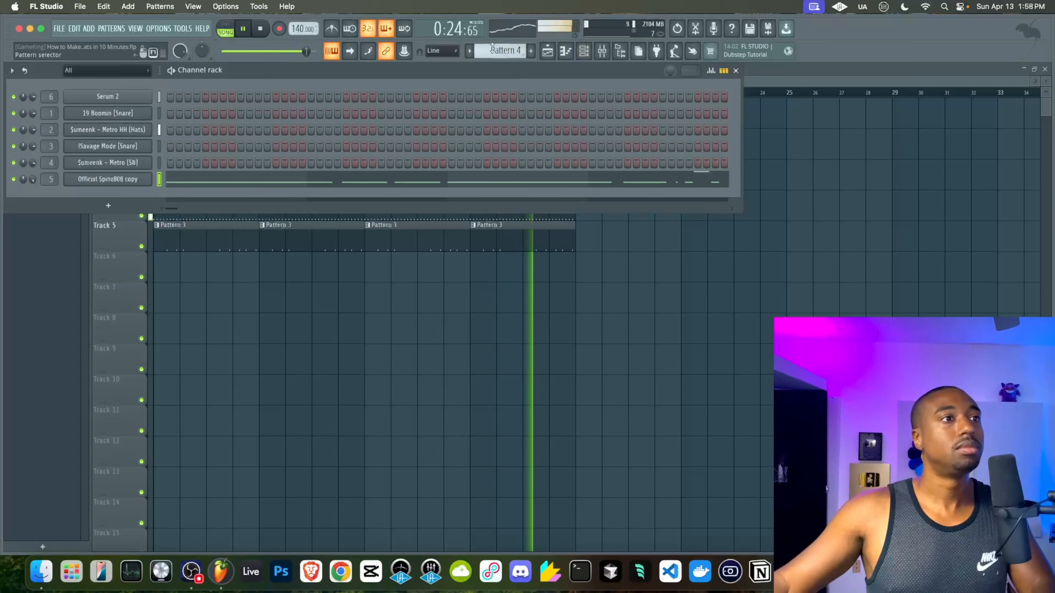
pyautogui.click(602, 51)
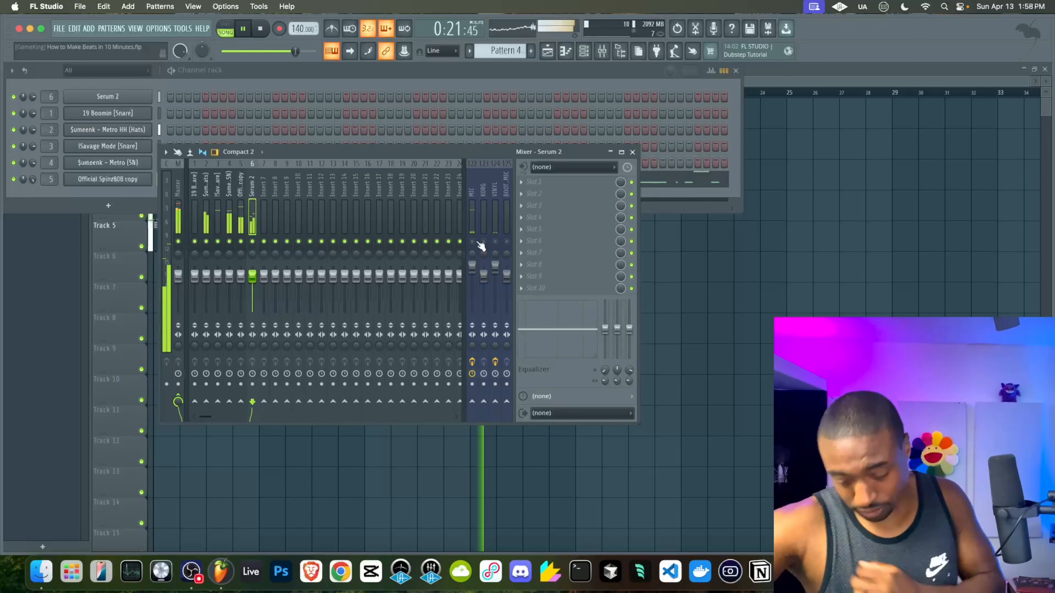
pyautogui.click(105, 196)
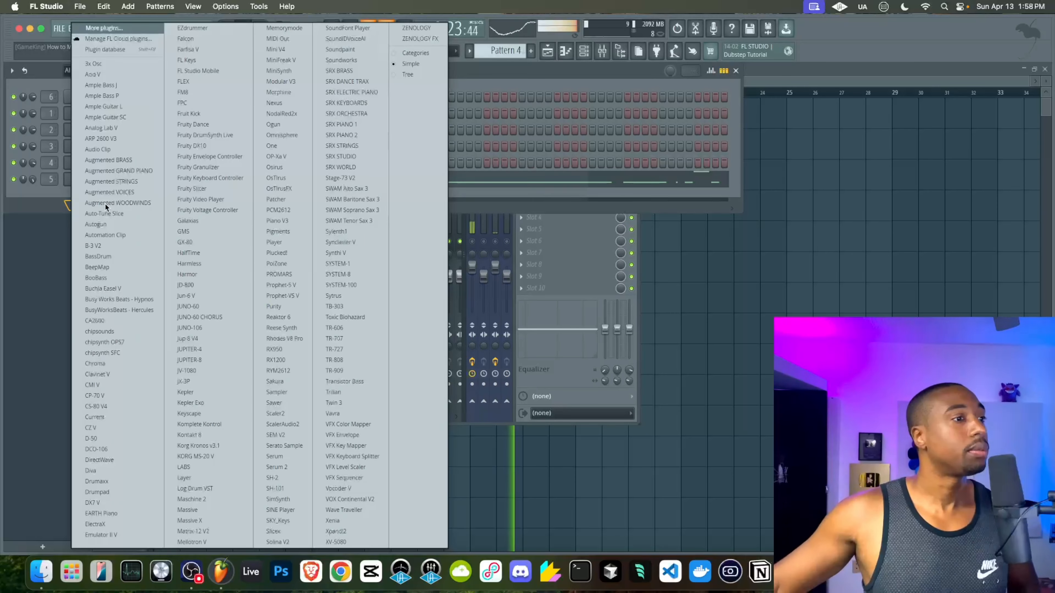
pyautogui.click(286, 466)
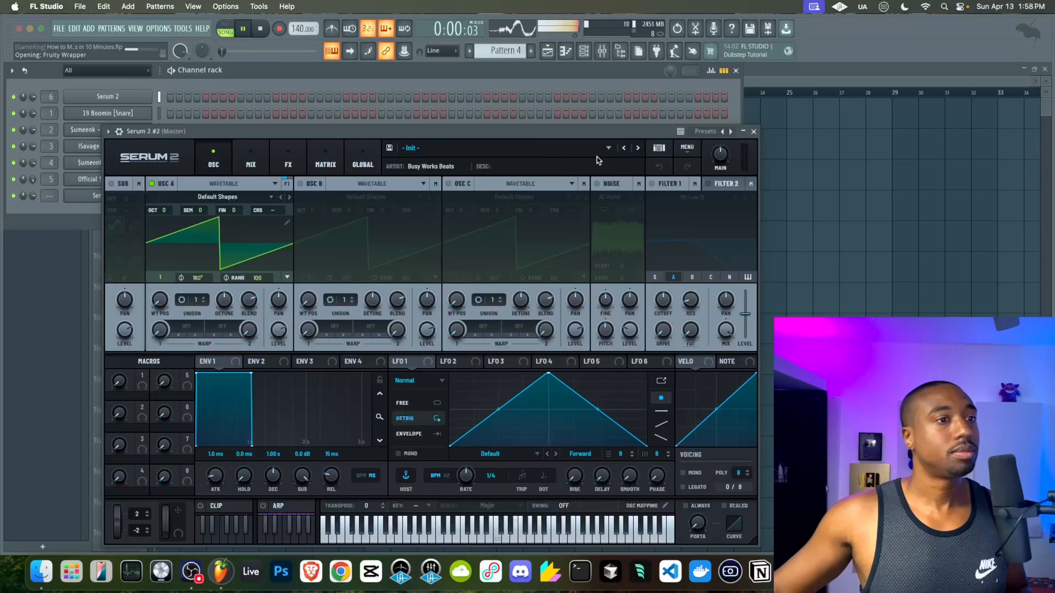
# Load the Bell - Lifter II preset from the Busy Works Beats Helios - Demo Pack into the new Serum 2, then close it.
pyautogui.click(660, 149)
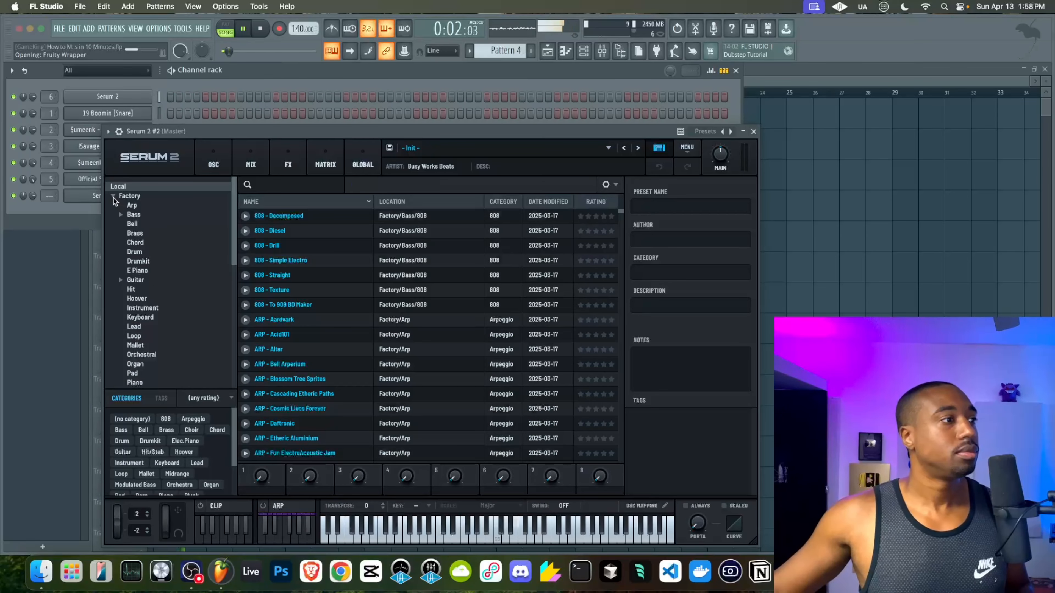
pyautogui.click(141, 224)
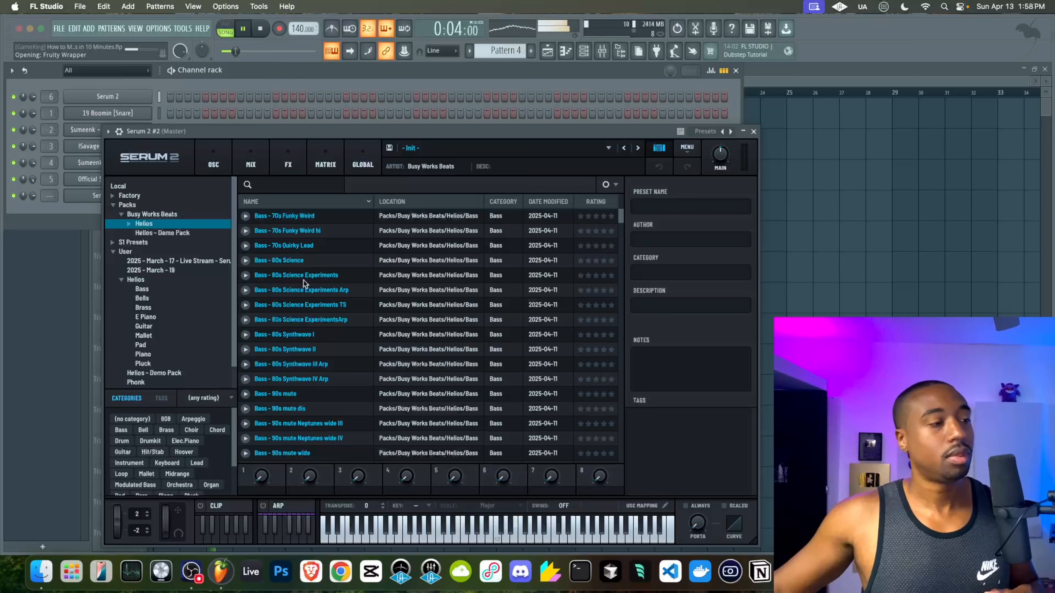
pyautogui.scroll(-5, 304, 282)
pyautogui.click(164, 233)
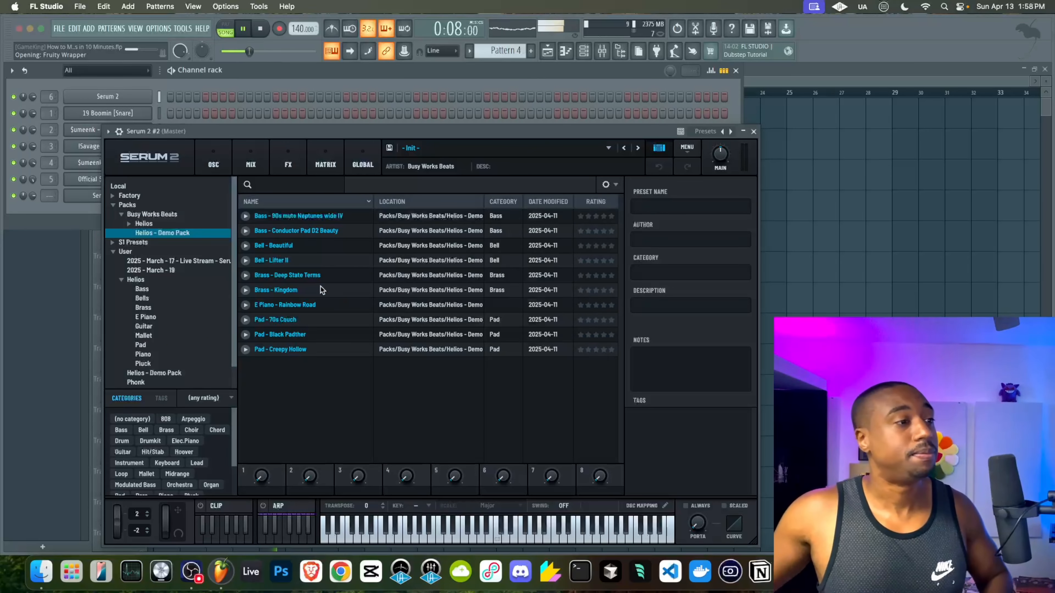
pyautogui.click(307, 262)
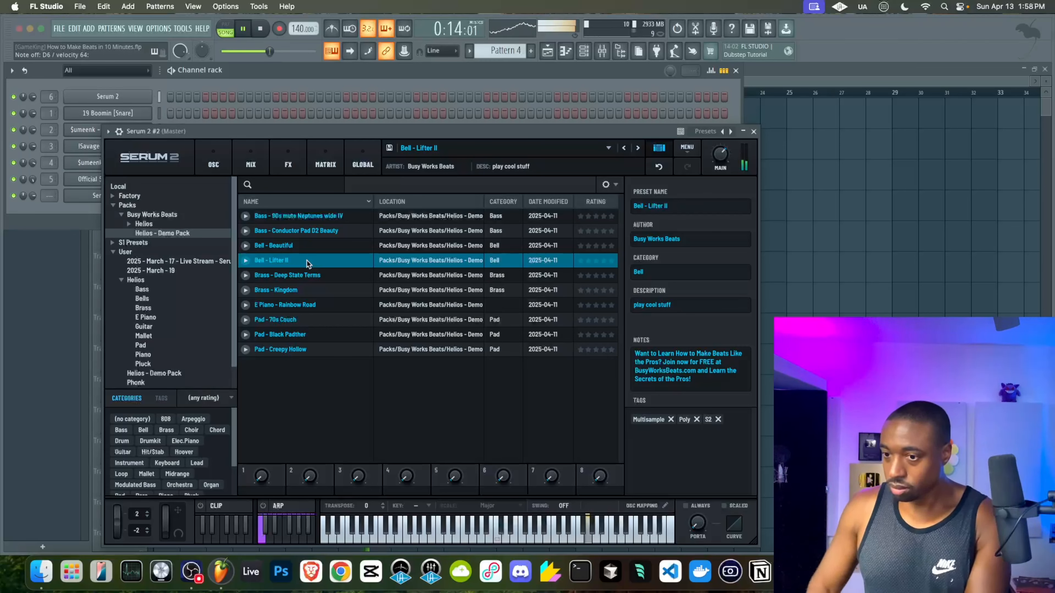
pyautogui.click(754, 131)
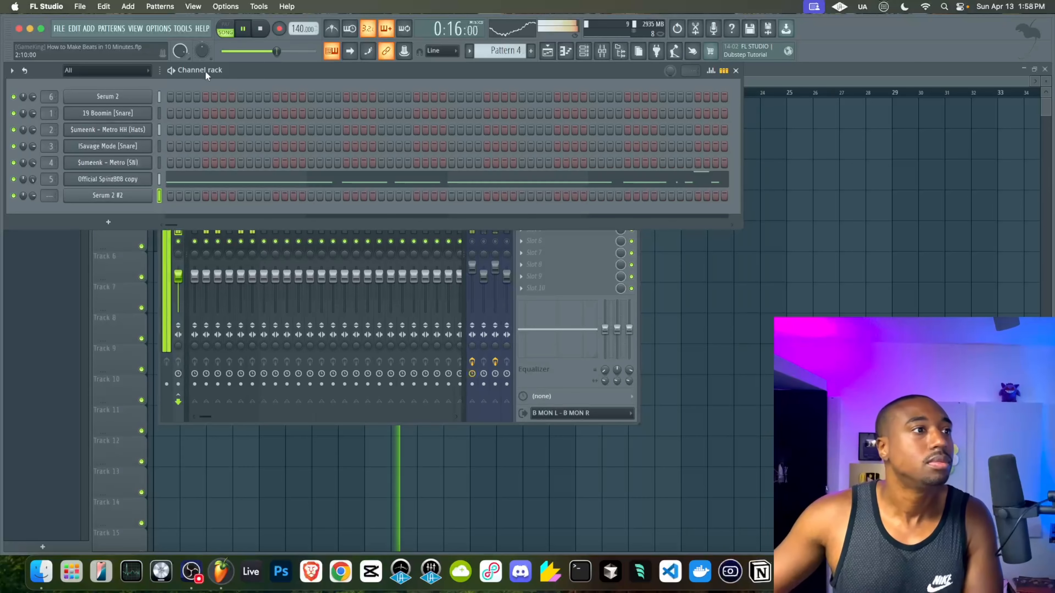
# Record a Serum 2 #2 part into a new Pattern 5 across 16 bars on the Contrast track and play it back.
pyautogui.moveTo(501, 51); pyautogui.dragTo(502, 45)
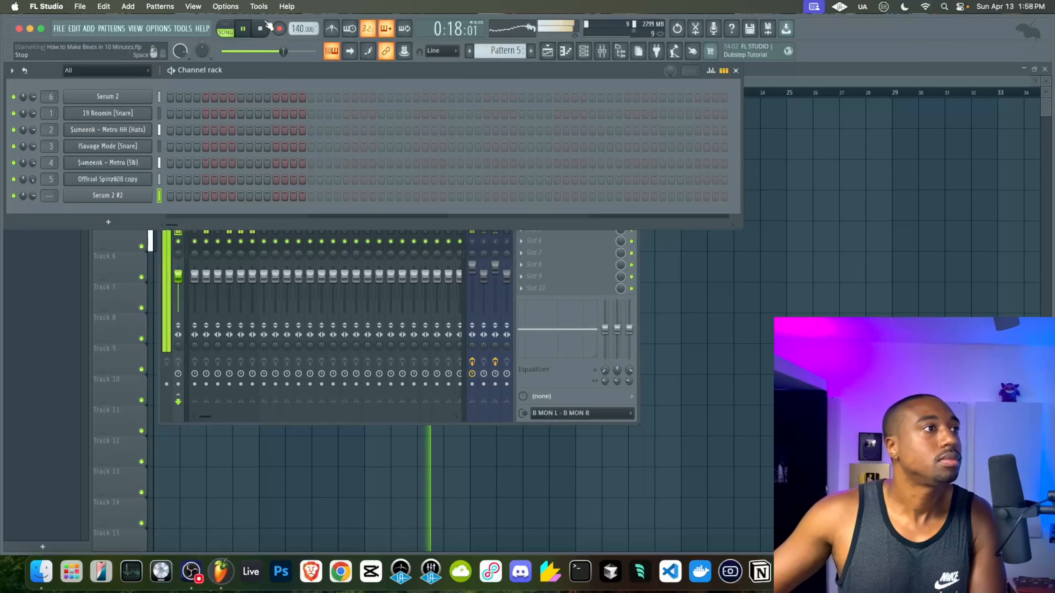
pyautogui.rightClick(814, 287)
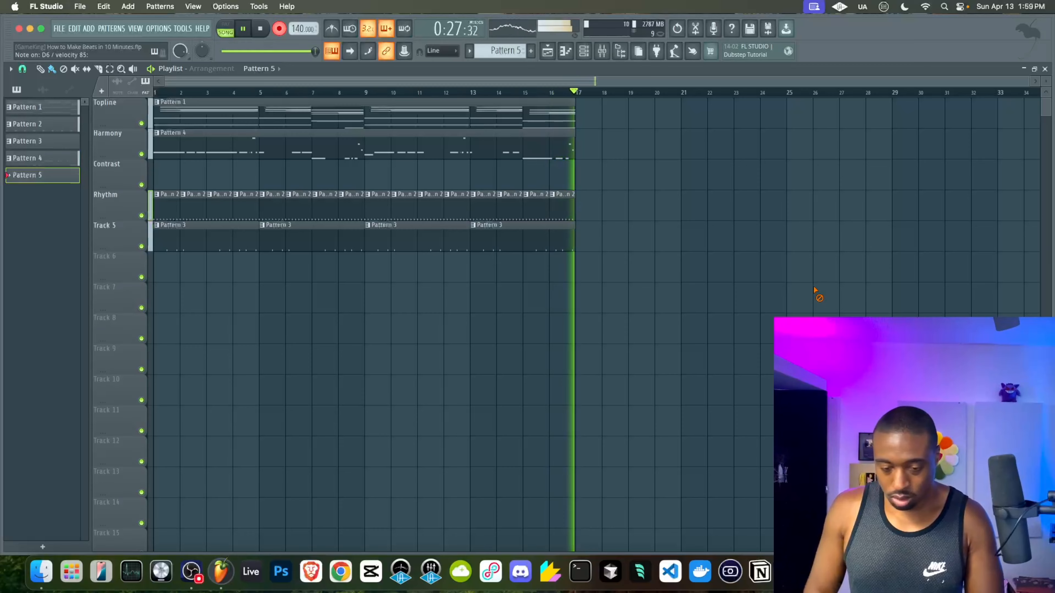
pyautogui.press('space')
pyautogui.click(276, 25)
pyautogui.press('space')
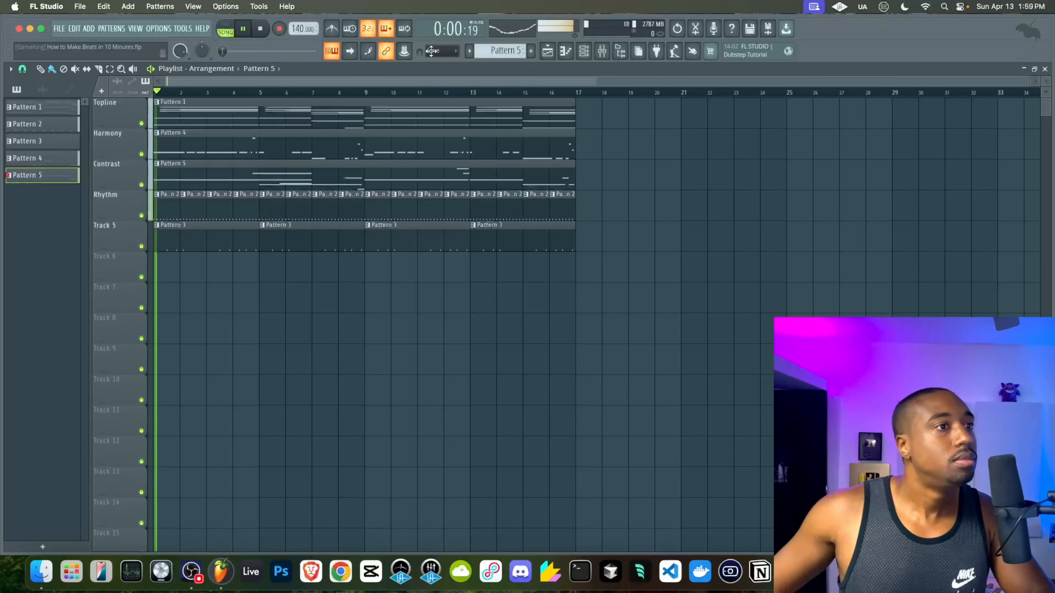
# Route Serum 2 #2 to mixer track 7 and add a third Serum 2 instrument.
pyautogui.click(585, 52)
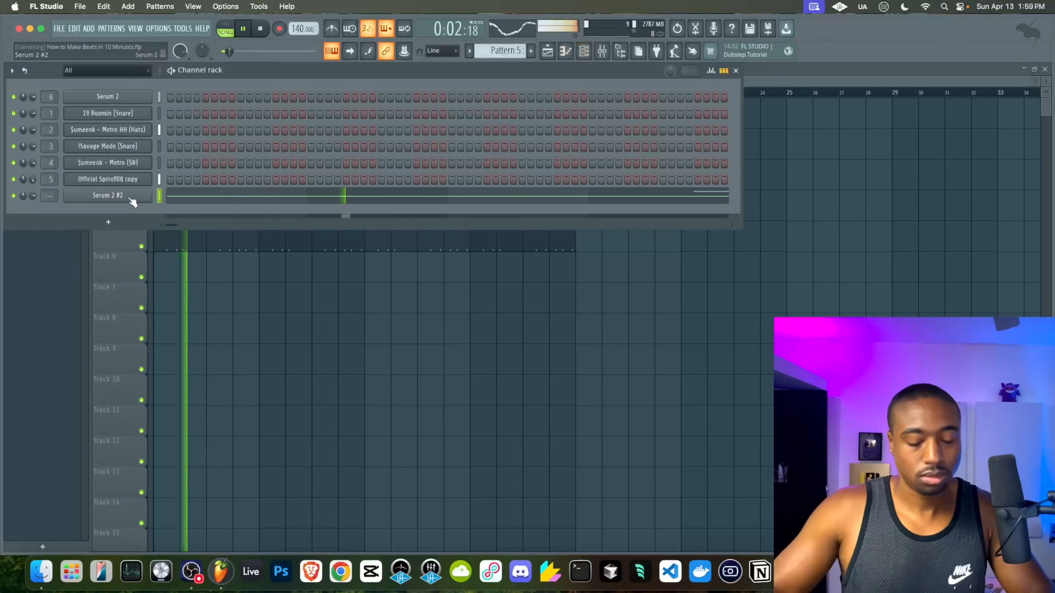
pyautogui.hotkey('ctrl', 'l')
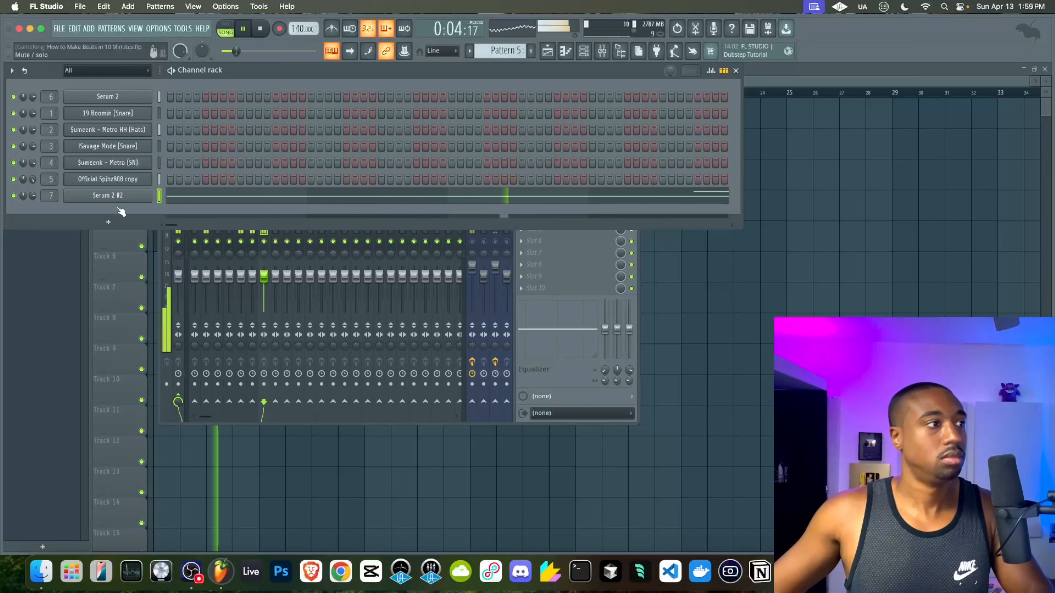
pyautogui.click(108, 224)
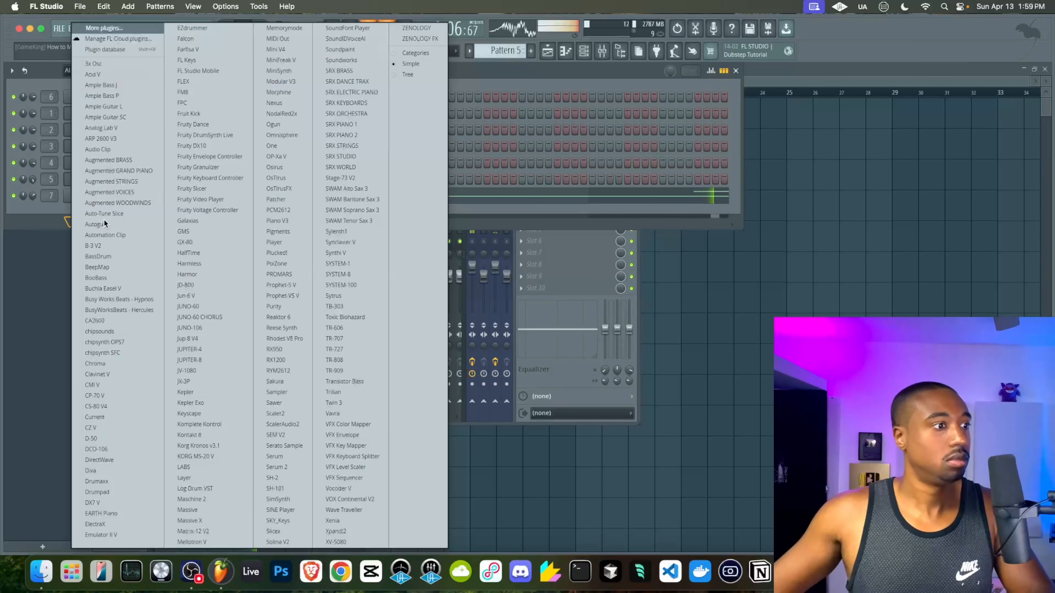
pyautogui.click(287, 467)
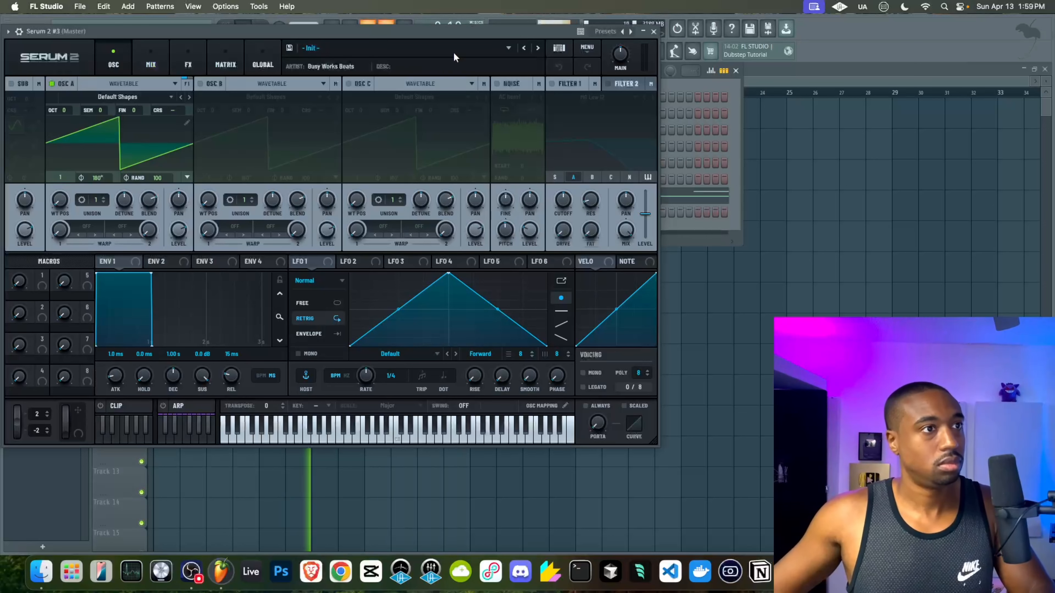
# Load the Bell - Beautiful preset from Helios - Demo Pack into Serum 2 #3 and route the channel to mixer track 8.
pyautogui.click(550, 51)
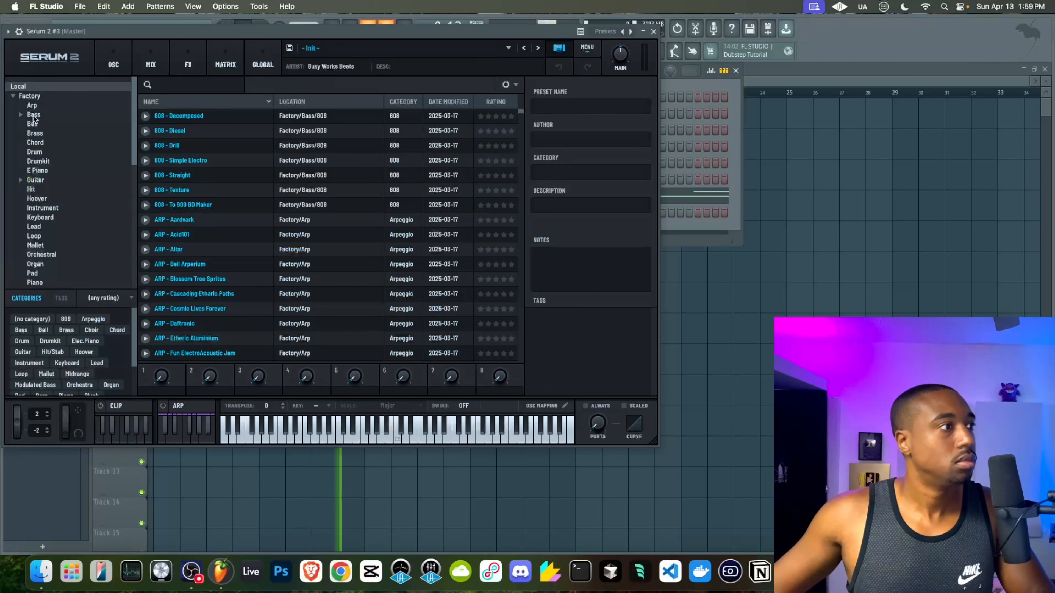
pyautogui.click(13, 97)
pyautogui.click(49, 134)
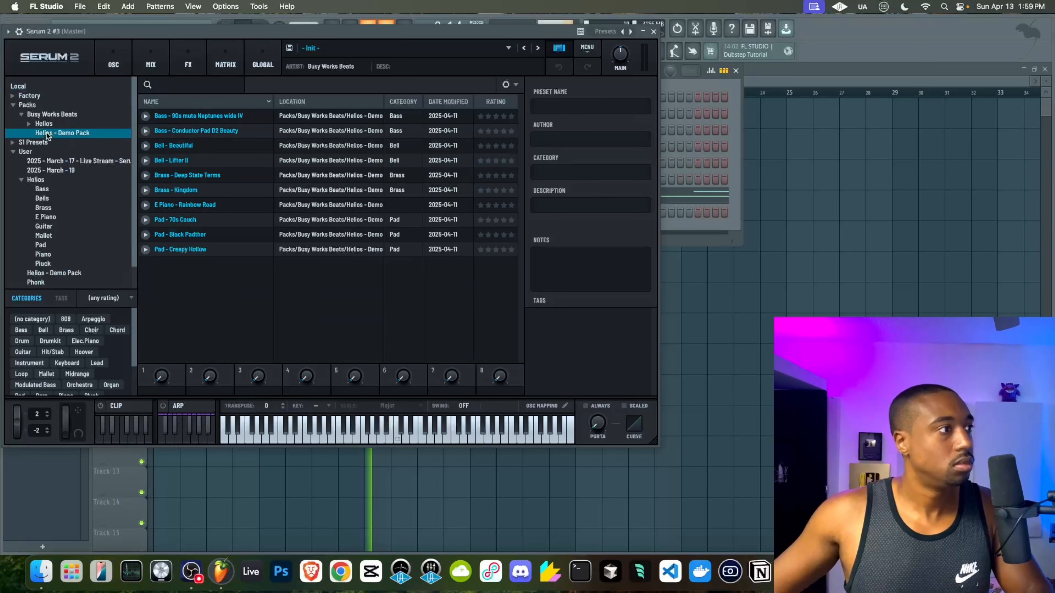
pyautogui.click(278, 146)
pyautogui.click(653, 32)
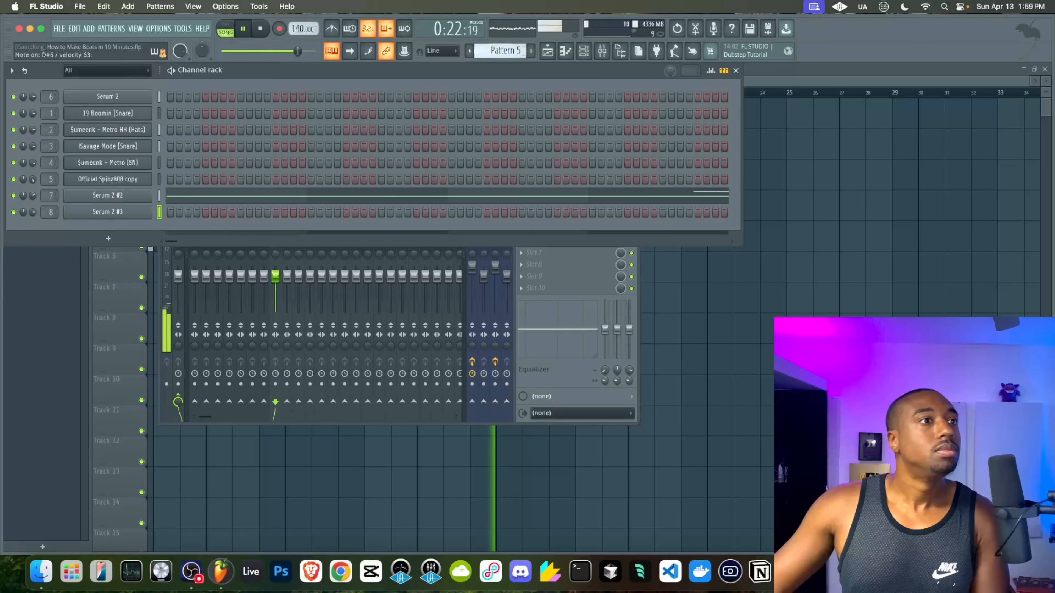
# Record a Serum 2 #3 bell melody into a new Pattern 6 over the first eight bars on Track 6.
pyautogui.moveTo(504, 51); pyautogui.dragTo(504, 45)
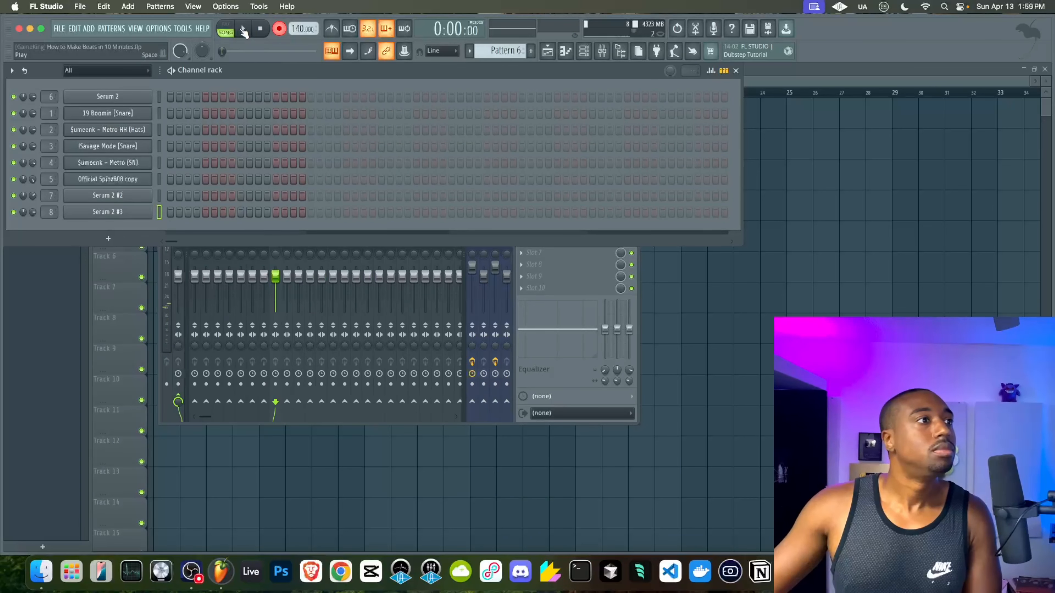
pyautogui.press('F5')
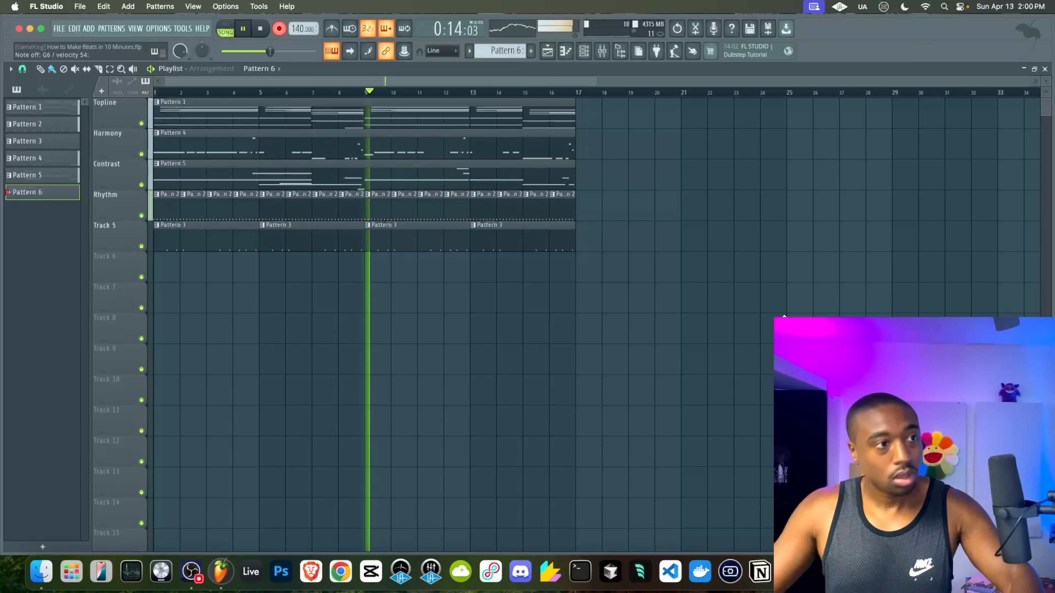
pyautogui.press('space')
# Open Pattern 6 in the piano roll, lower the B5 note at the end of bar 5 to A5 and replay the song.
pyautogui.doubleClick(251, 264)
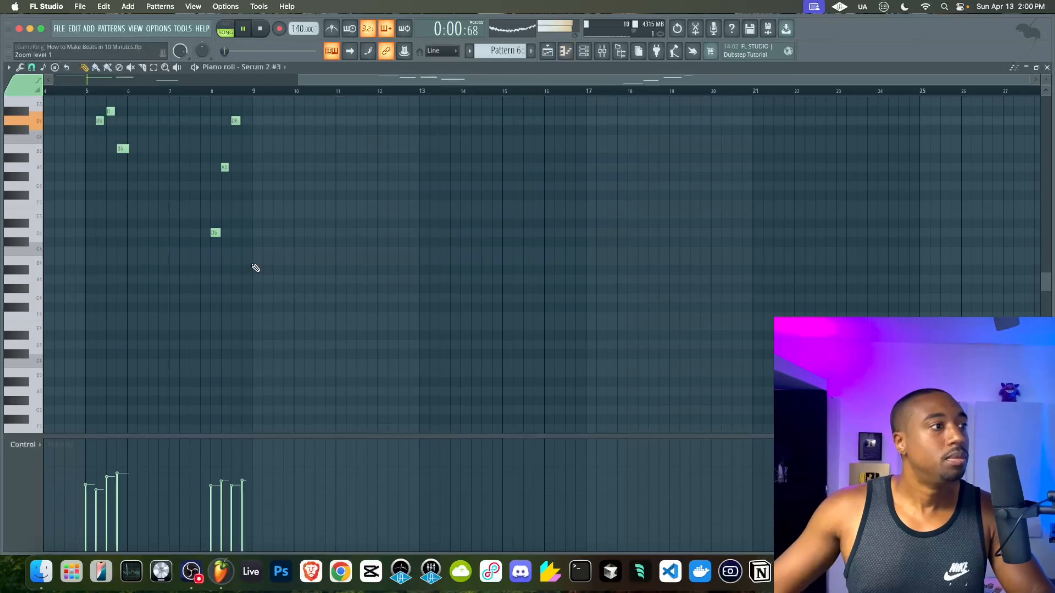
pyautogui.scroll(3, 101, 229)
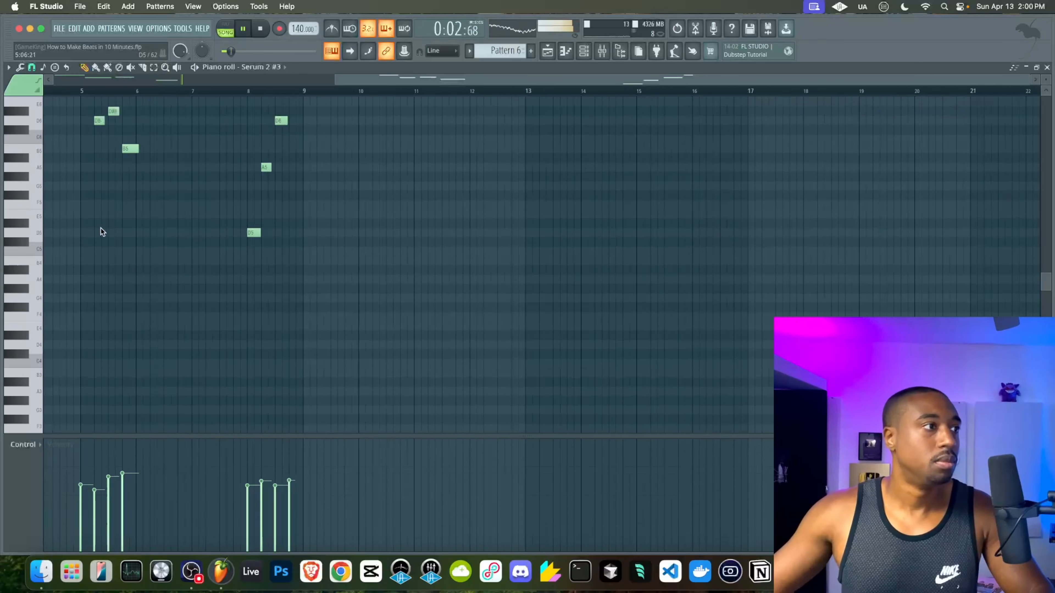
pyautogui.moveTo(139, 157); pyautogui.dragTo(135, 144)
pyautogui.press('Down')
pyautogui.press('Down')
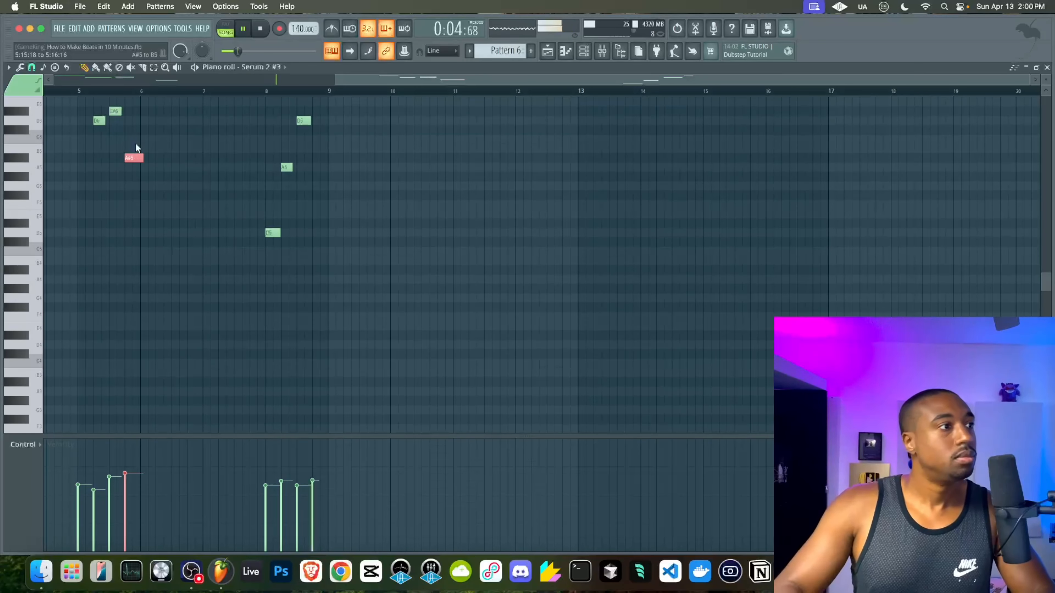
pyautogui.scroll(5, 172, 151)
pyautogui.hscroll(-4, 172, 152)
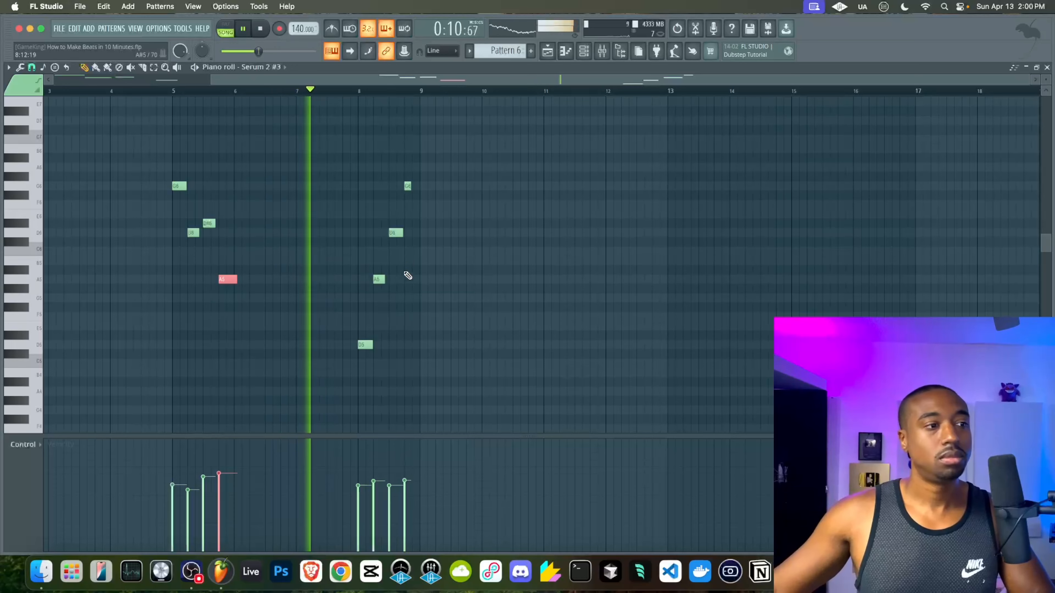
pyautogui.moveTo(401, 179); pyautogui.dragTo(413, 193)
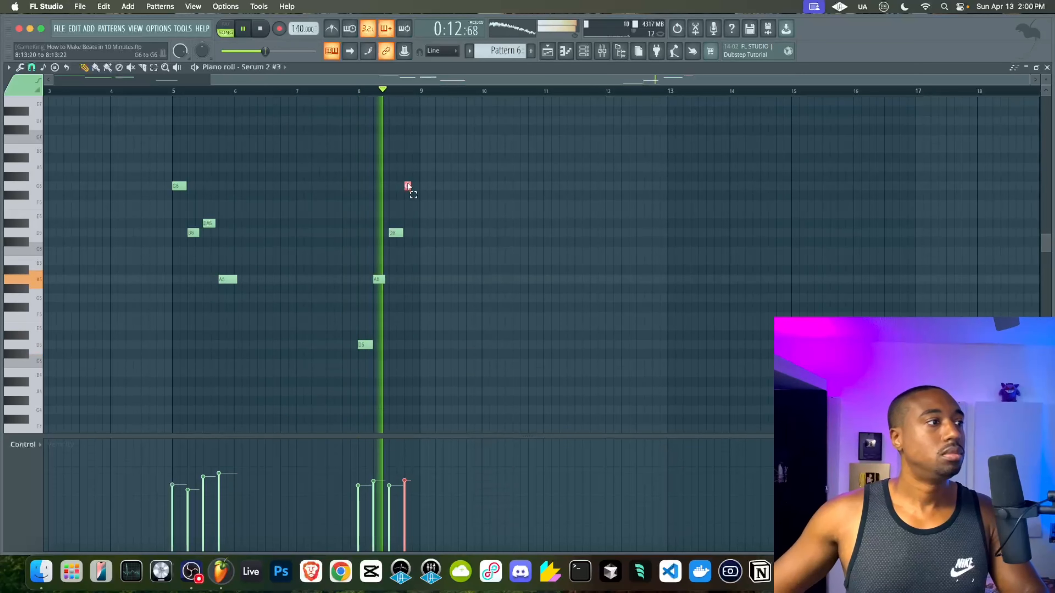
pyautogui.press('space')
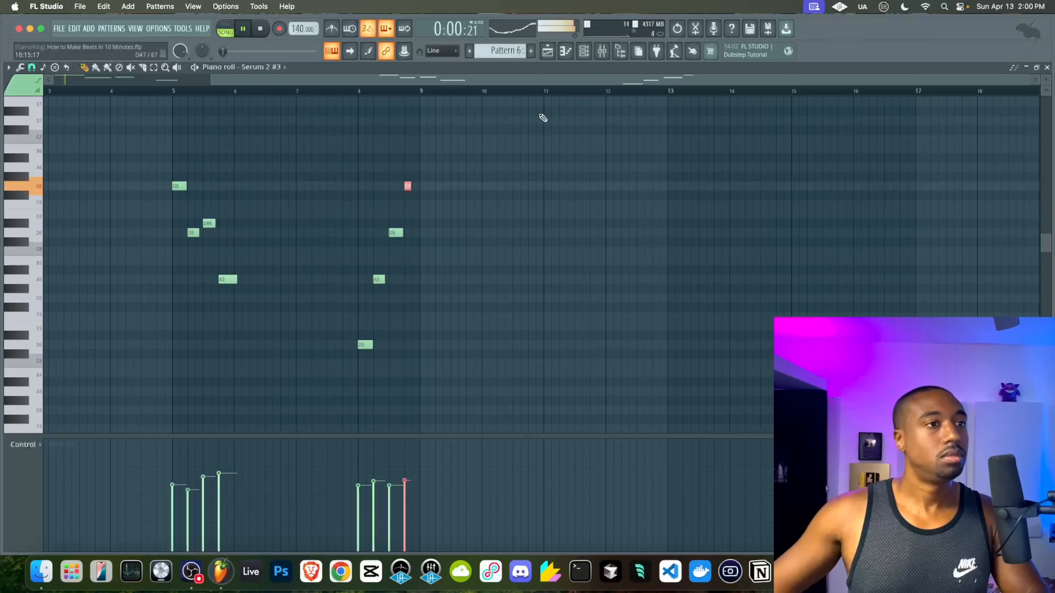
# Select the Pattern 6 clip in the playlist and load HalfTime into the first effect slot of the Serum 2 #3 mixer track.
pyautogui.click(548, 52)
pyautogui.keyDown('super'); pyautogui.click(353, 255); pyautogui.keyUp('super')
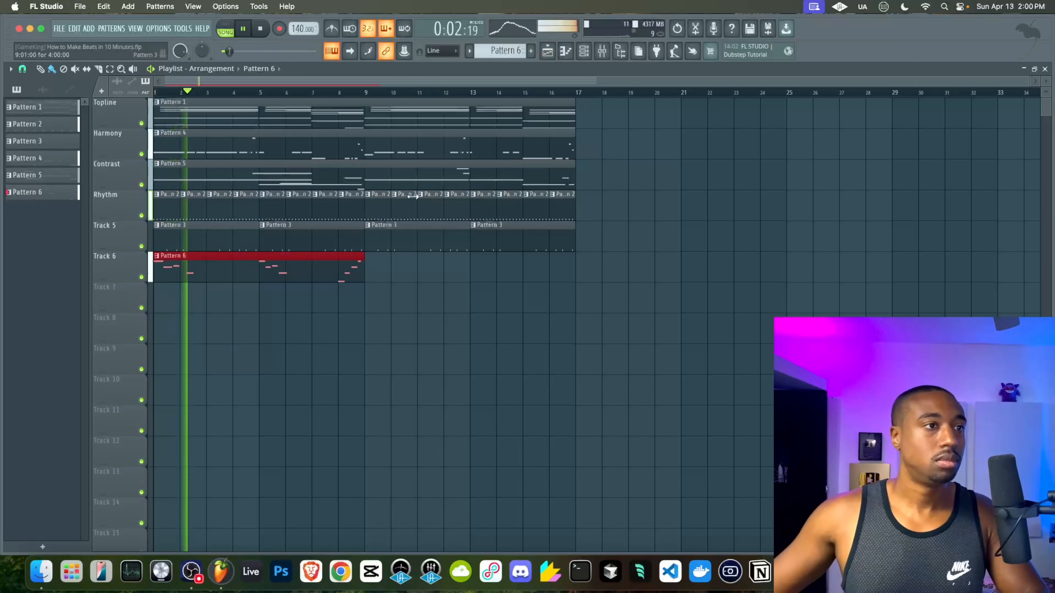
pyautogui.click(599, 56)
pyautogui.click(588, 52)
pyautogui.click(601, 51)
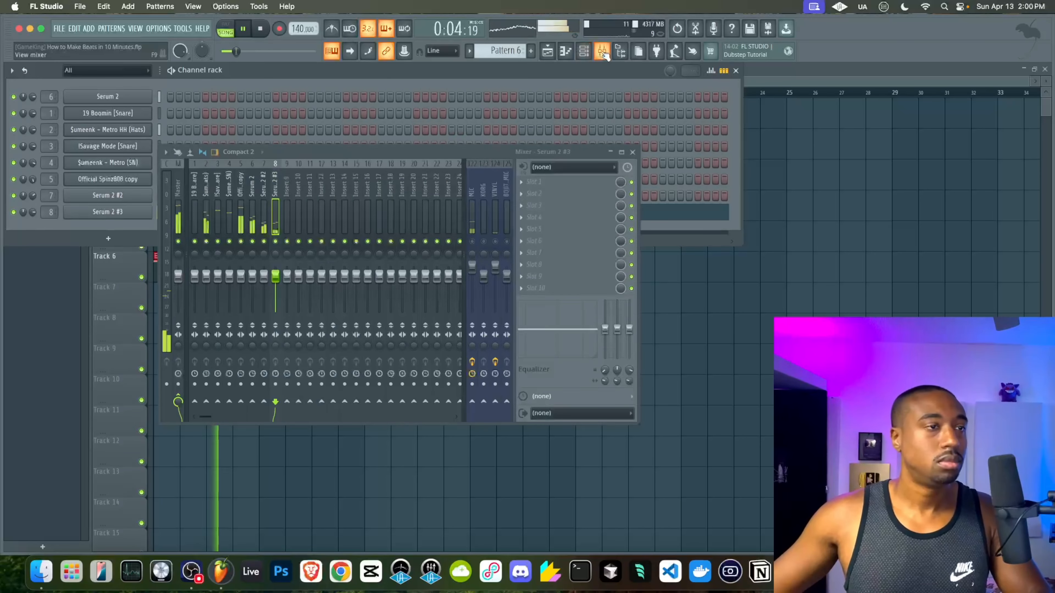
pyautogui.click(526, 183)
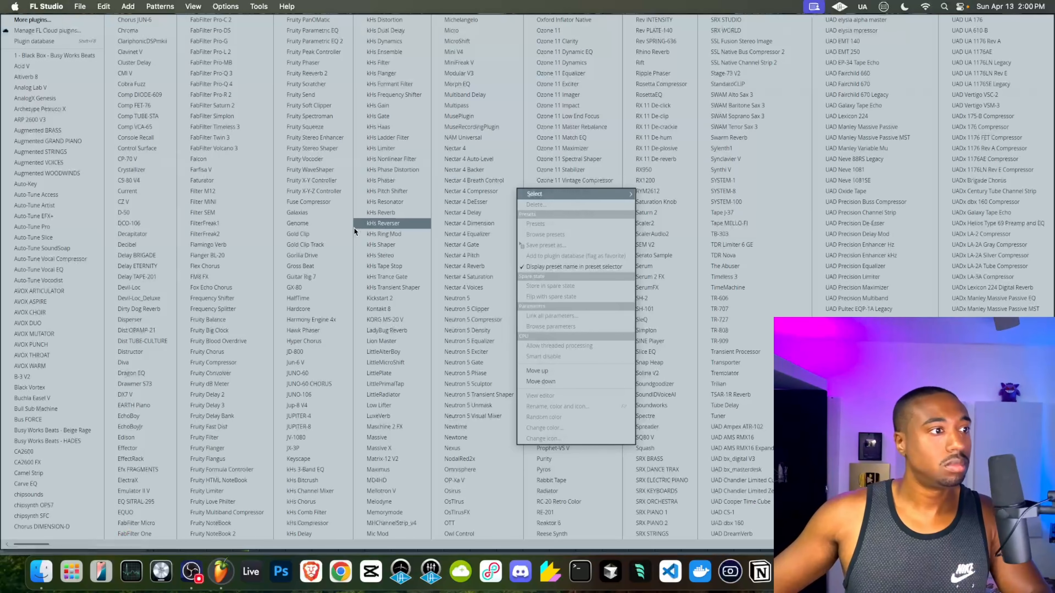
pyautogui.click(310, 298)
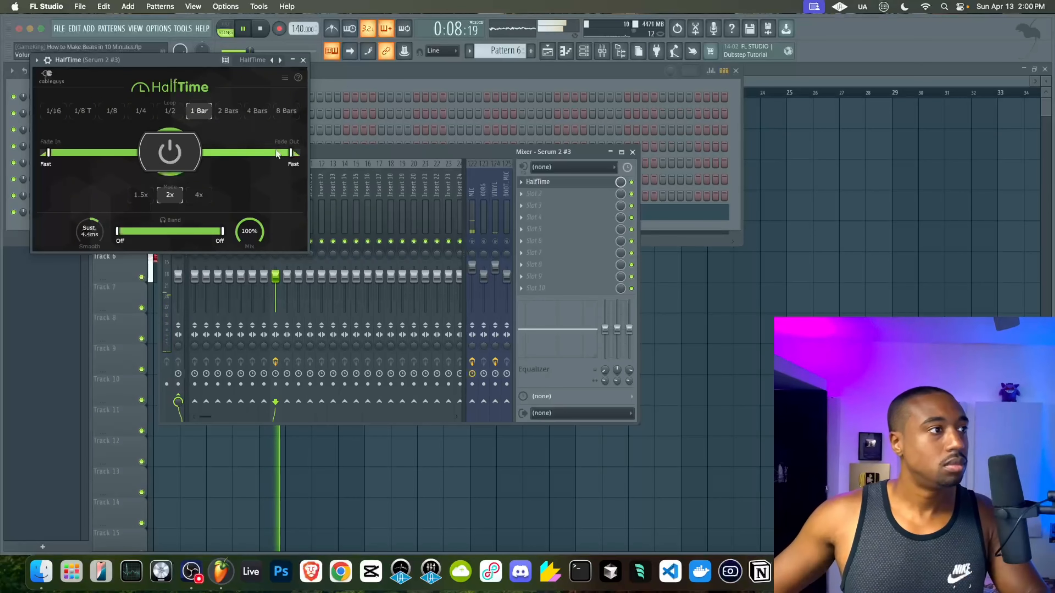
# Solo the Serum 2 #3 mixer track during playback and set its HalfTime mix to 75%.
pyautogui.click(303, 60)
pyautogui.press('space')
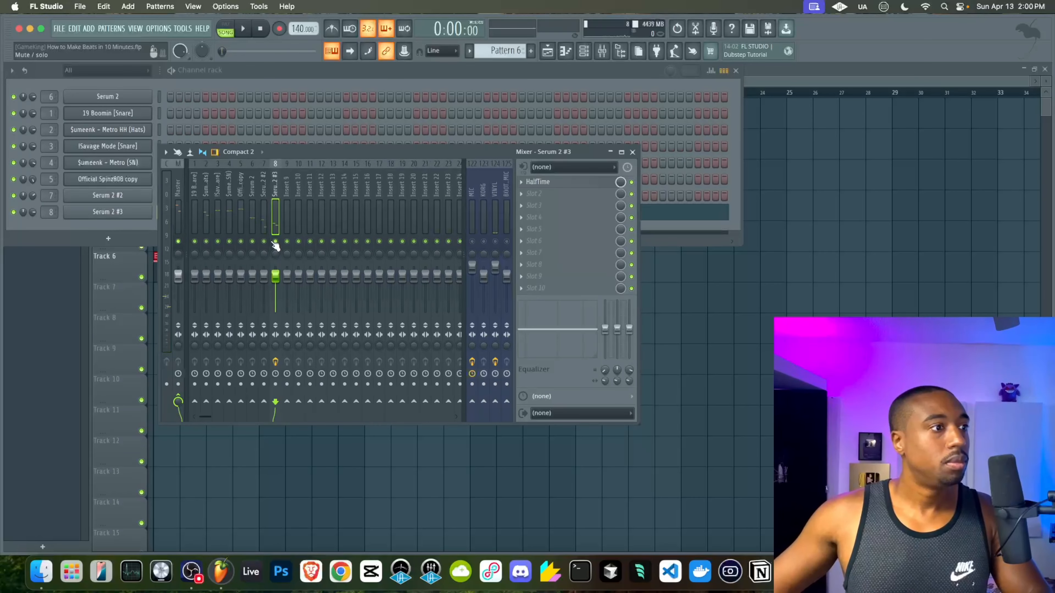
pyautogui.press('space')
pyautogui.click(544, 183)
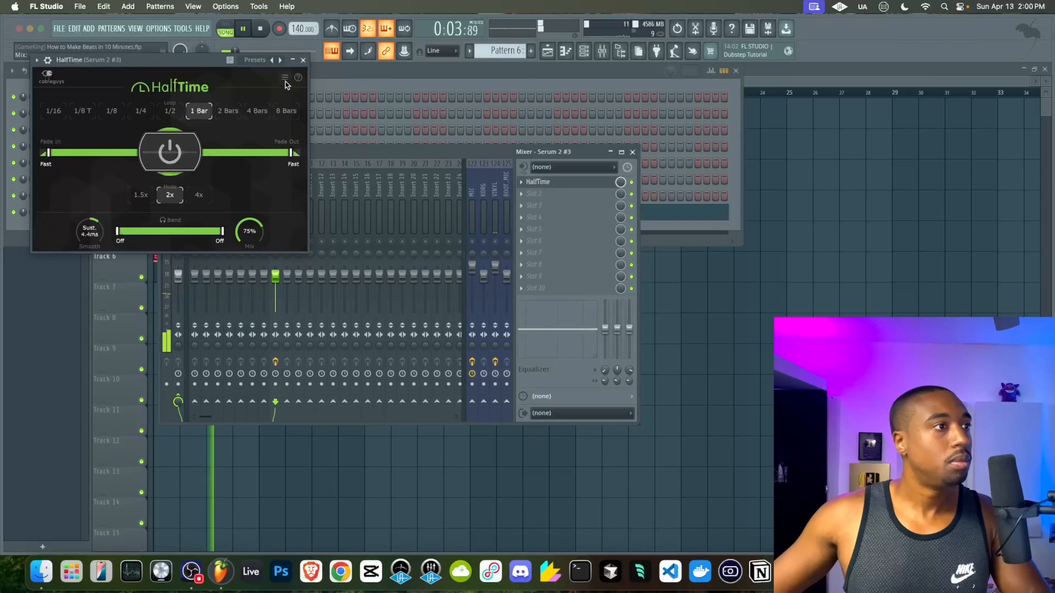
pyautogui.click(303, 61)
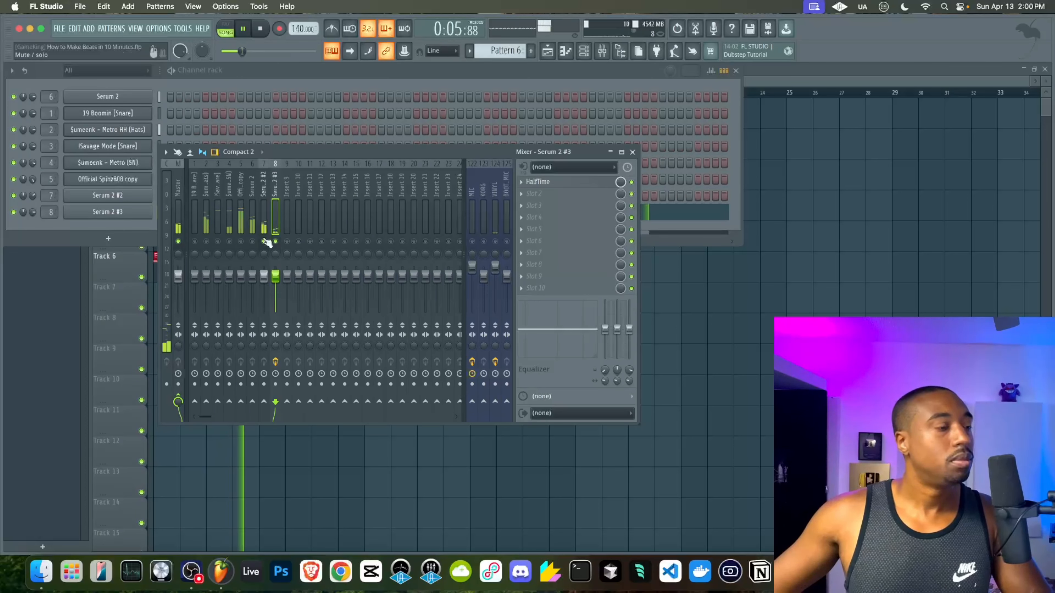
# Load HalfTime into an effect slot of the Serum 2 #2 mixer track with its mix at 64%.
pyautogui.click(265, 227)
pyautogui.click(556, 202)
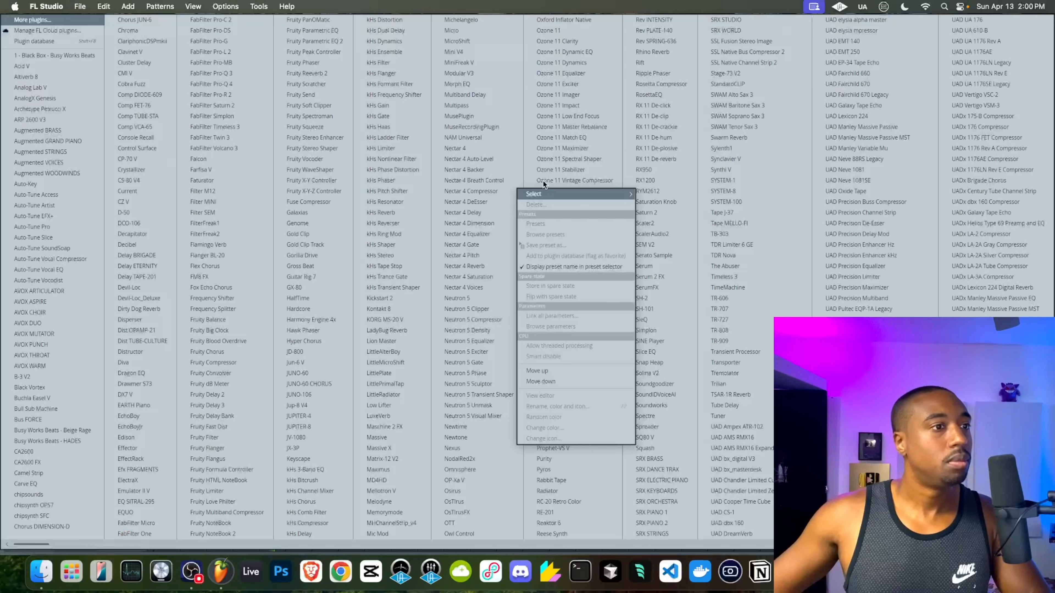
pyautogui.click(311, 294)
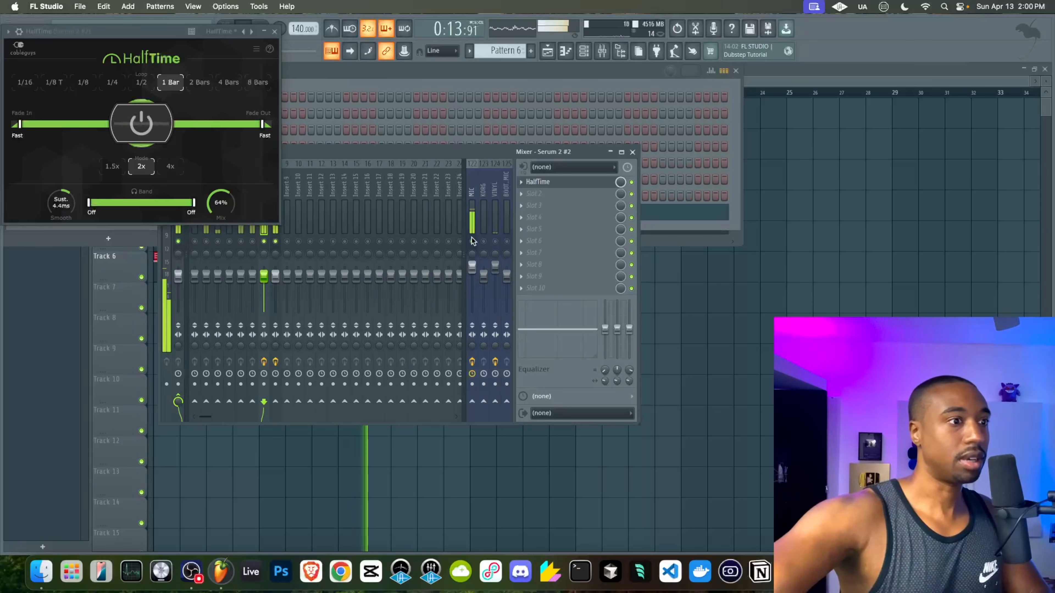
# Mute the MIC mixer track during playback, select the Serum 2 track and return to the playlist.
pyautogui.click(192, 573)
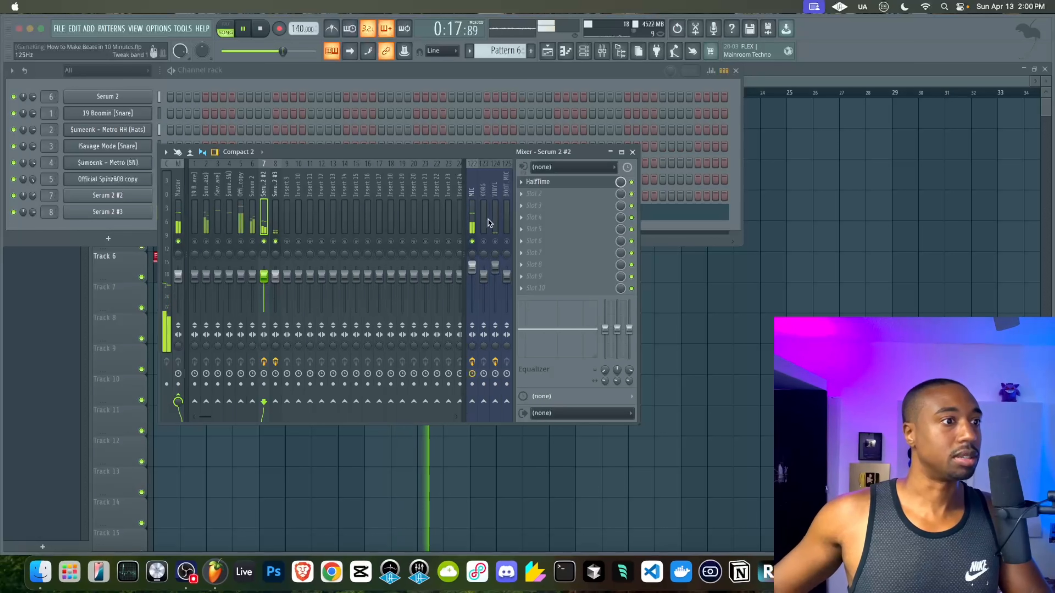
pyautogui.click(472, 242)
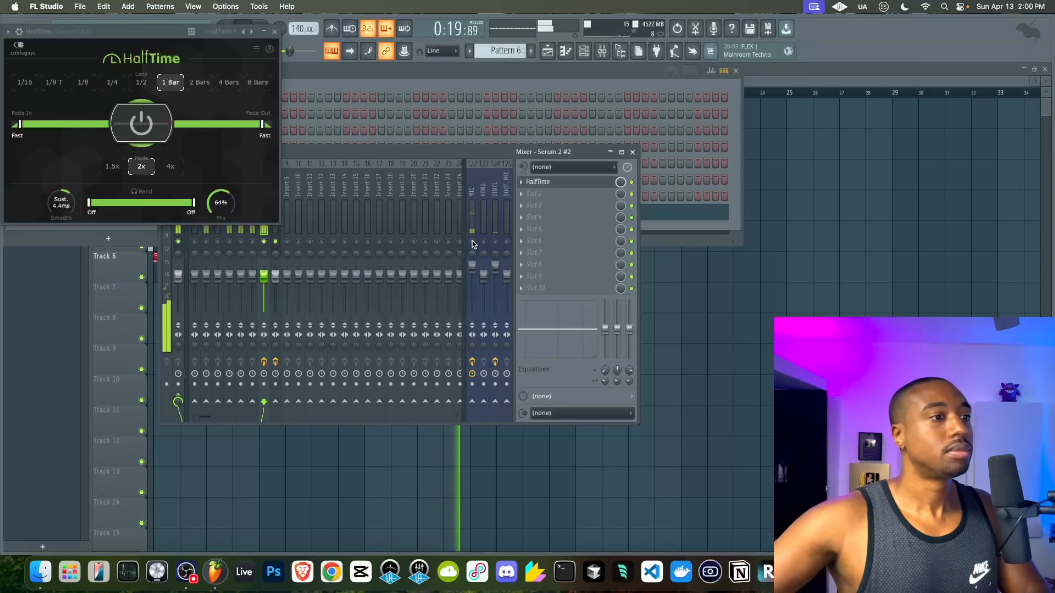
pyautogui.moveTo(312, 148); pyautogui.dragTo(487, 167)
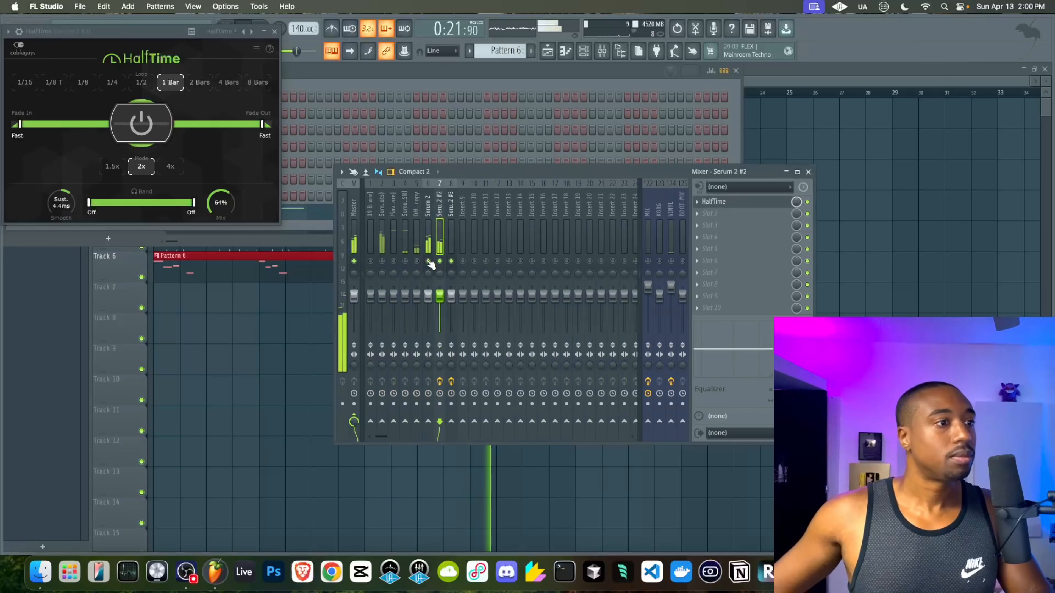
pyautogui.click(427, 245)
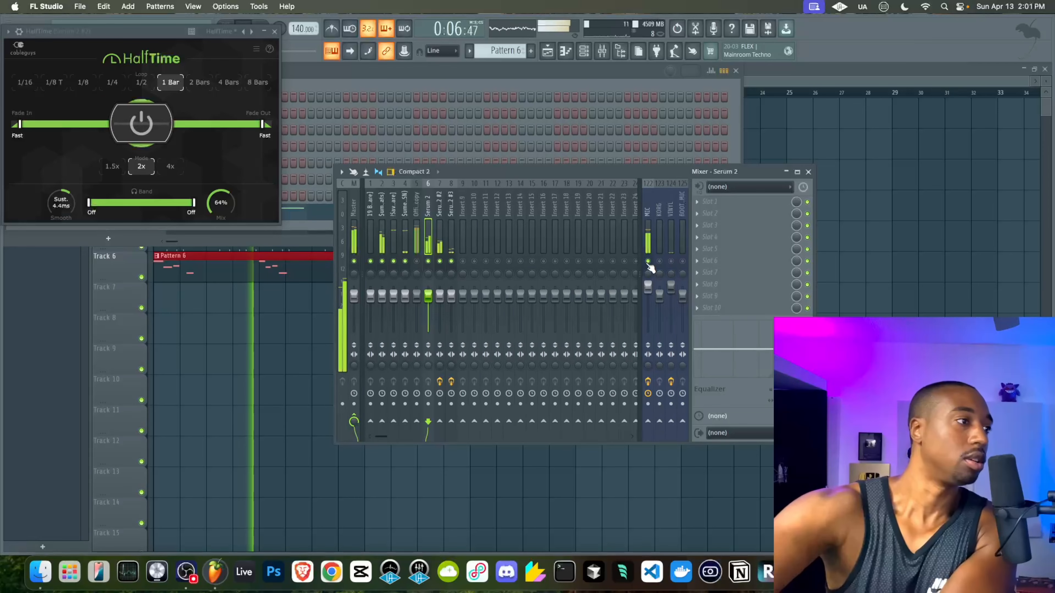
pyautogui.click(648, 262)
pyautogui.click(921, 293)
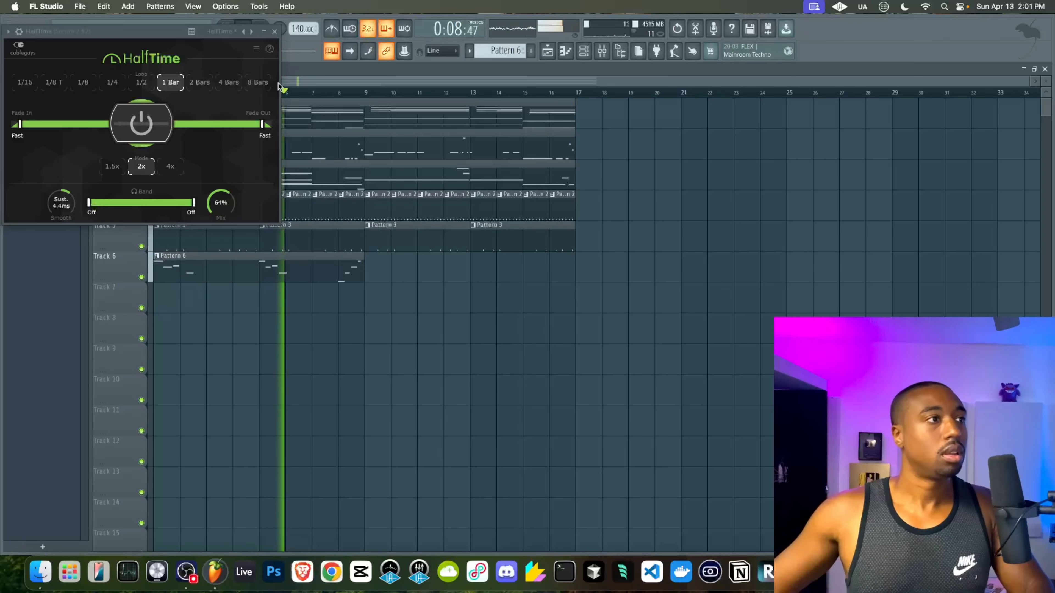
# Duplicate all playlist clips of bars 1 to 16 into bars 17 to 32 and clear the selection.
pyautogui.moveTo(558, 374); pyautogui.dragTo(136, 79)
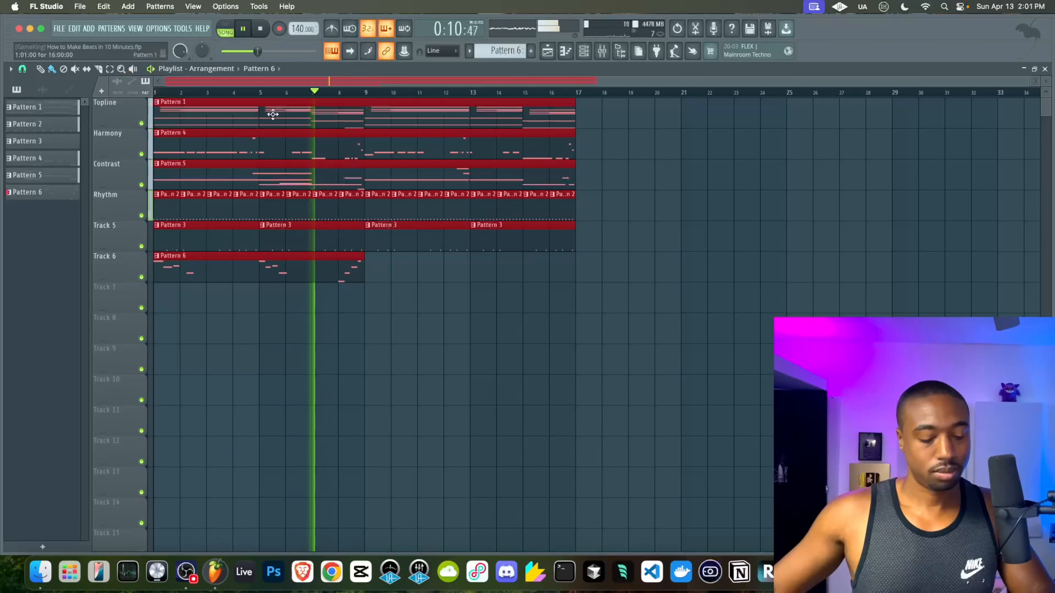
pyautogui.hotkey('ctrl', 'b')
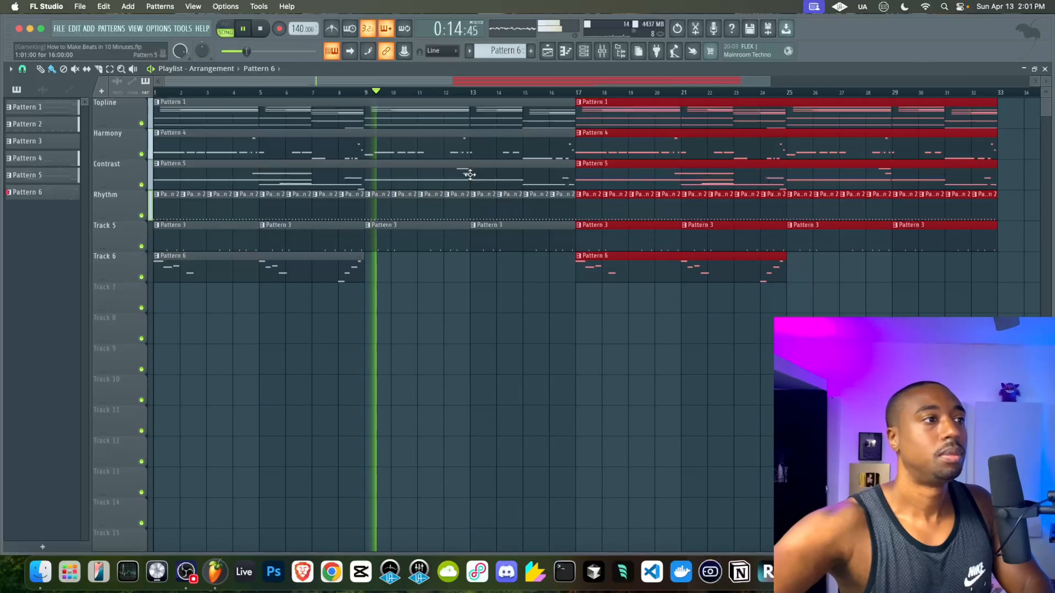
pyautogui.keyDown('super'); pyautogui.click(492, 278); pyautogui.keyUp('super')
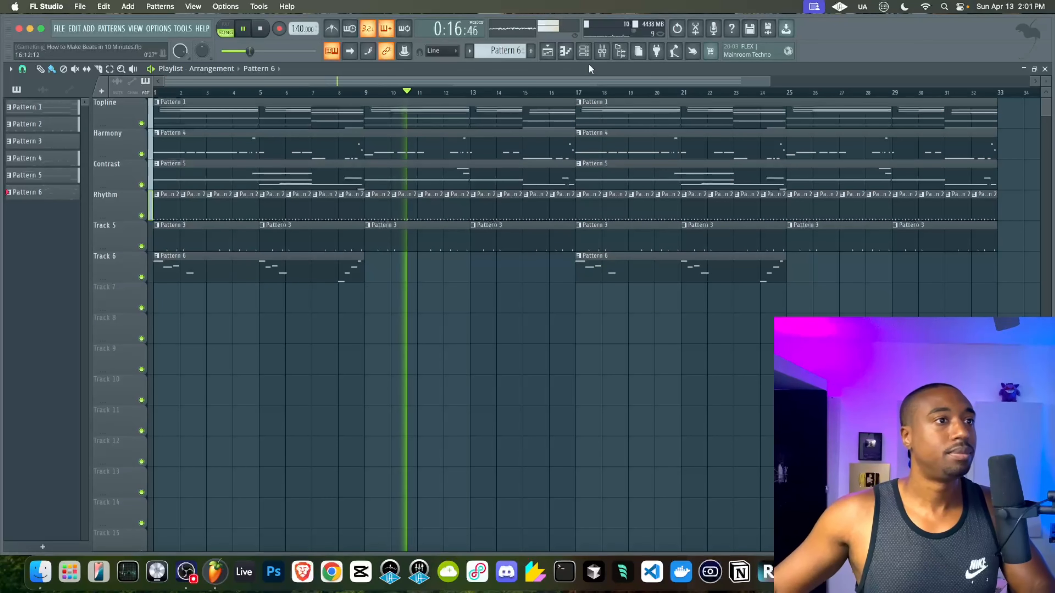
# Select mixer tracks 1 to 8, from the first snare to Serum 2 #3, and route them only to Insert 9.
pyautogui.click(584, 51)
pyautogui.rightClick(460, 322)
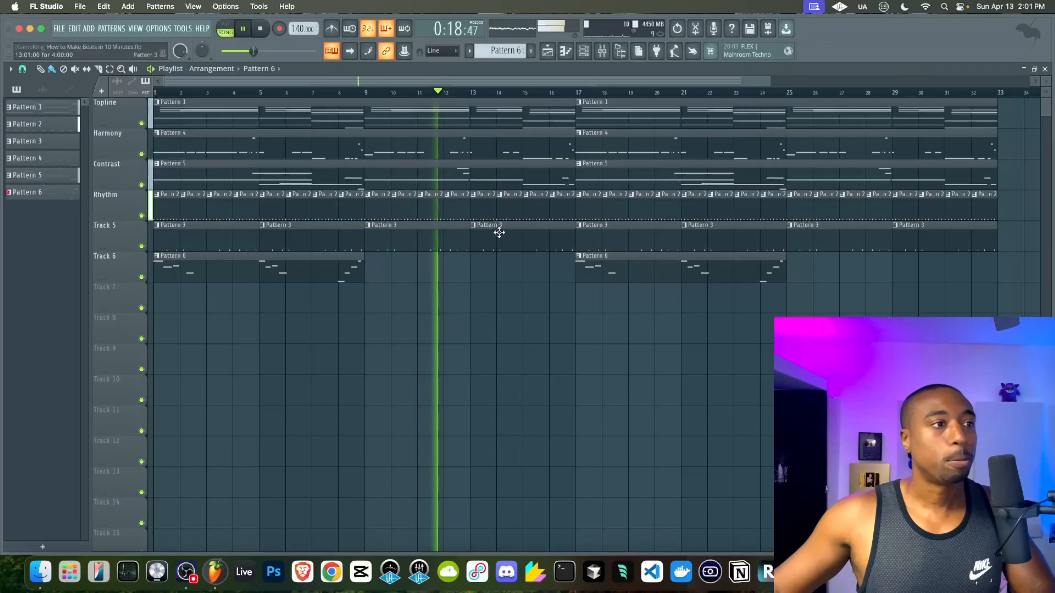
pyautogui.click(601, 53)
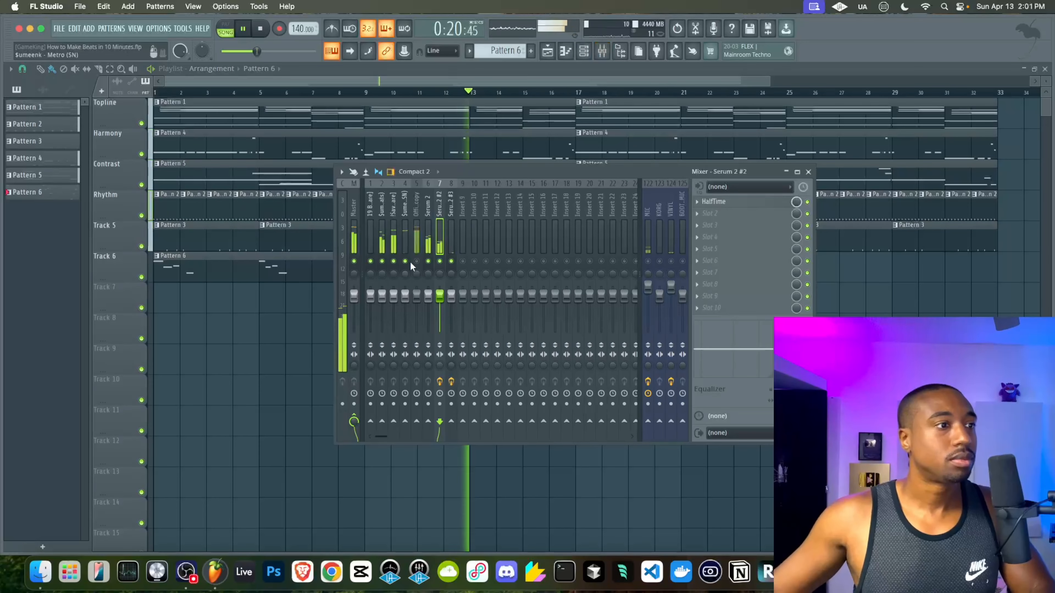
pyautogui.click(421, 235)
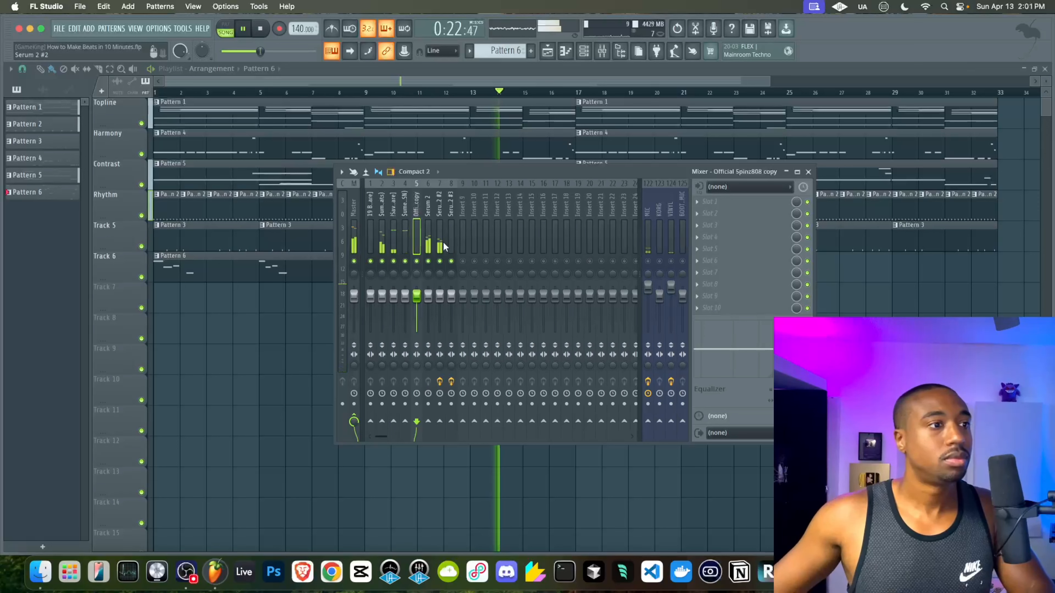
pyautogui.moveTo(454, 230); pyautogui.dragTo(360, 230)
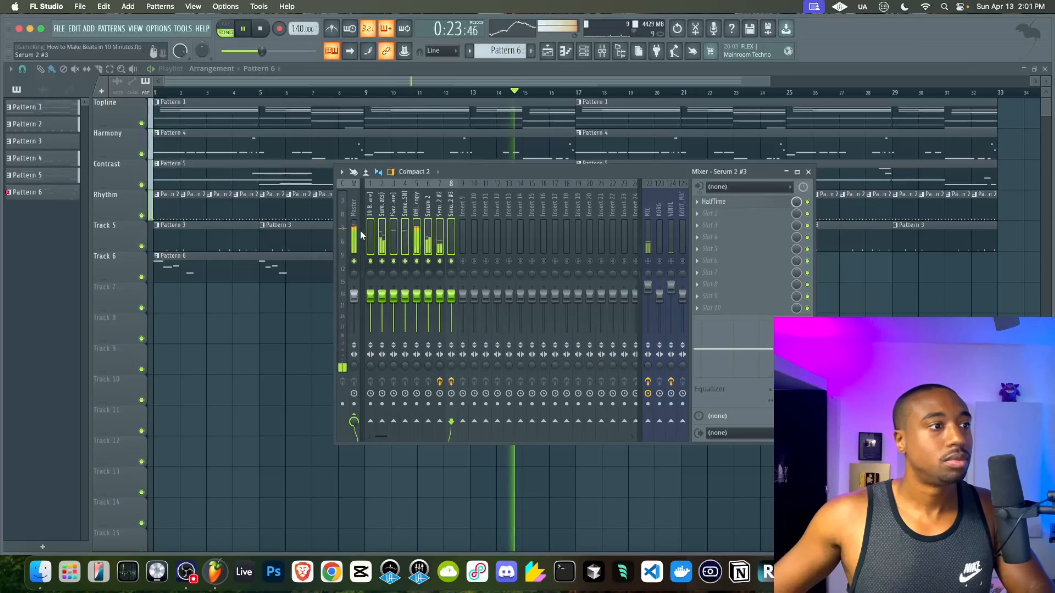
pyautogui.rightClick(462, 421)
pyautogui.click(486, 435)
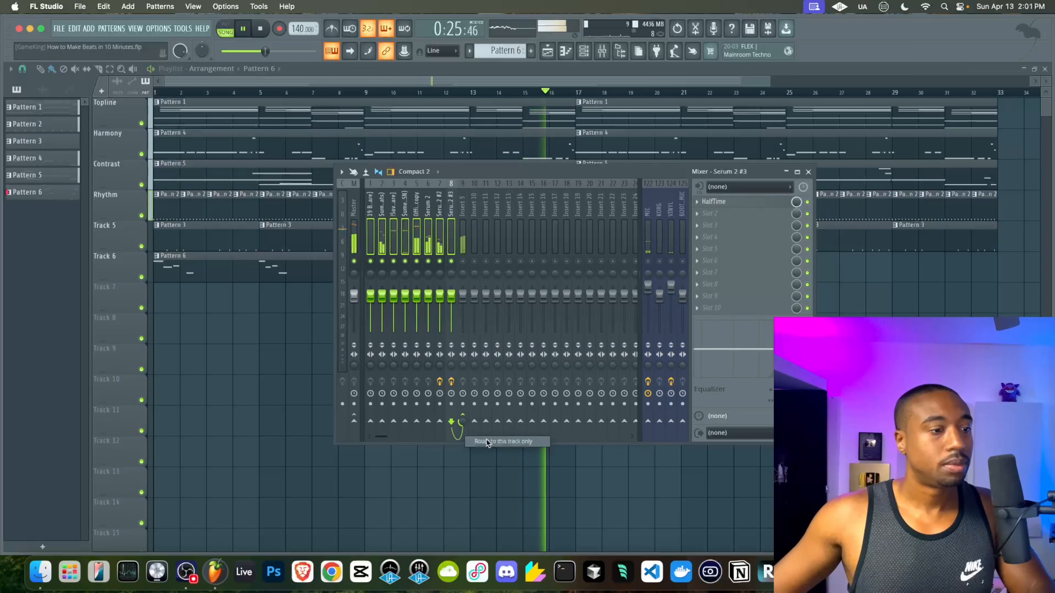
# Rename mixer Insert 9 as BEAT MIX and lower the volume of tracks 1 to 8 together to about 74% (-6.3 dB).
pyautogui.click(465, 261)
pyautogui.rightClick(463, 238)
pyautogui.press('F2')
pyautogui.write('BEAT MIX')
pyautogui.press('Return')
pyautogui.moveTo(455, 238); pyautogui.dragTo(369, 220)
pyautogui.moveTo(405, 296); pyautogui.dragTo(404, 305)
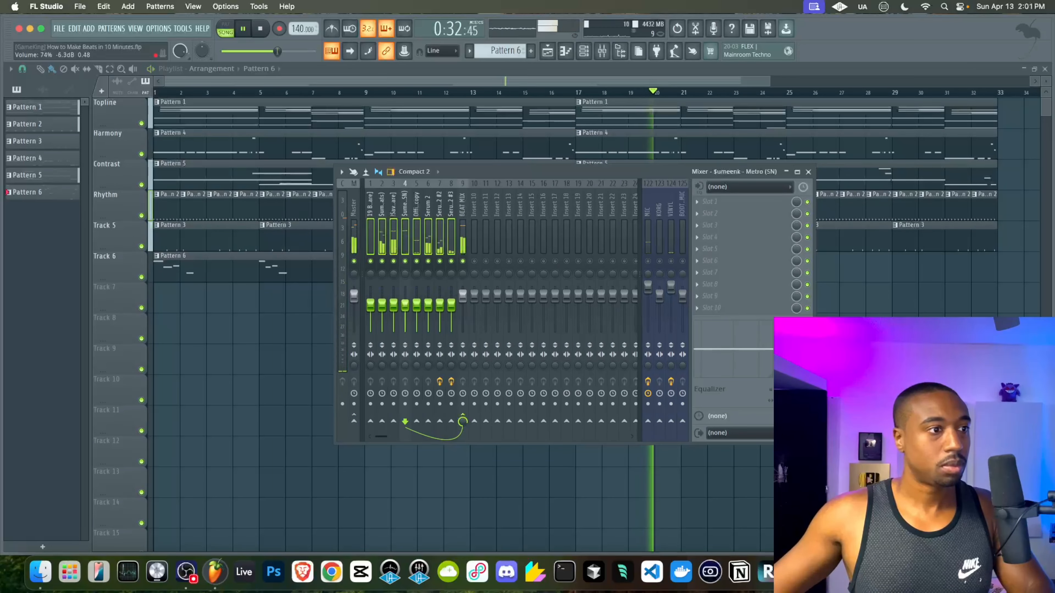
# Load Fruity Parametric EQ 2 into the first effect slot of the BEAT MIX track and close its window.
pyautogui.click(464, 235)
pyautogui.click(698, 205)
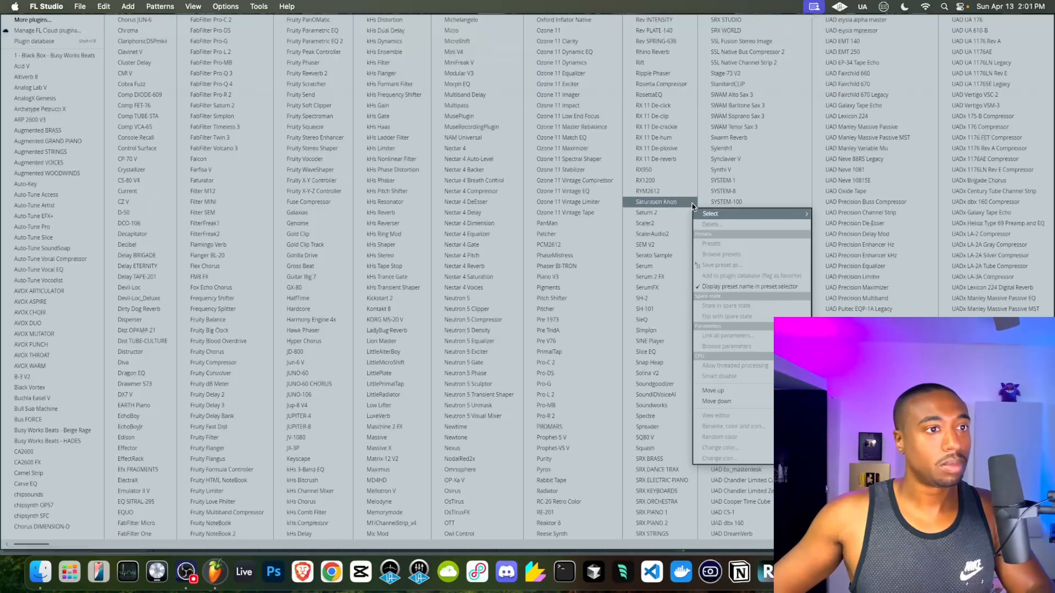
pyautogui.click(335, 41)
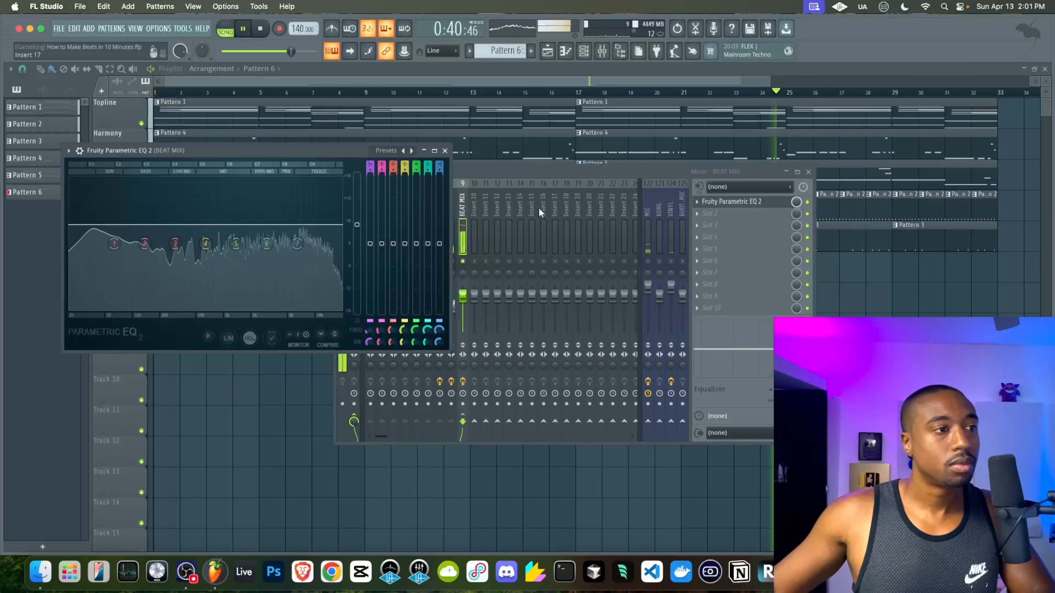
pyautogui.click(452, 153)
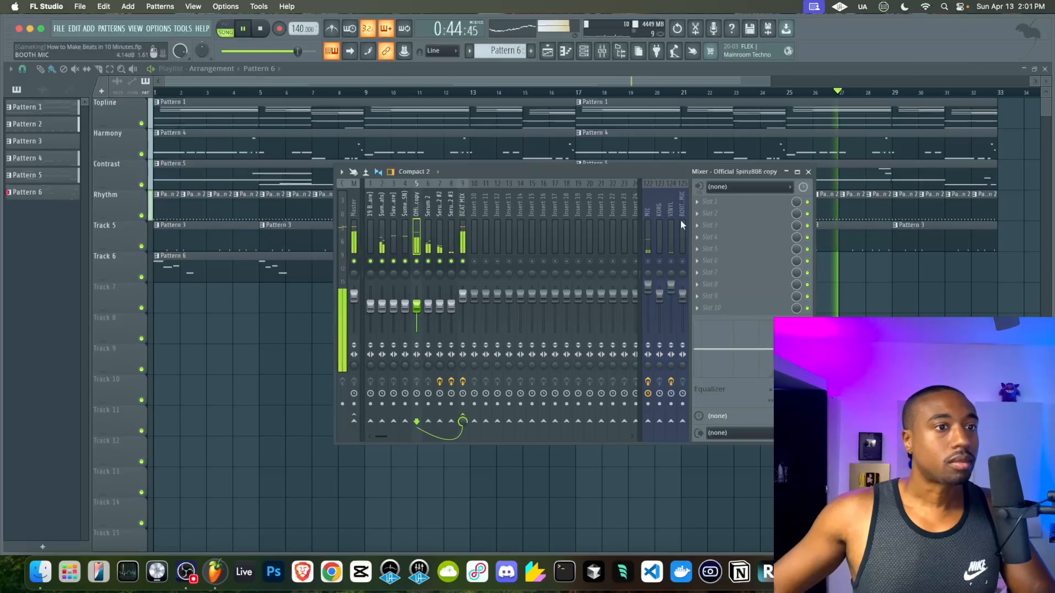
# Load Spectre on the Official Spinz808 copy mixer track and boost its second band about 2.45 dB at 147.5 Hz.
pyautogui.click(708, 202)
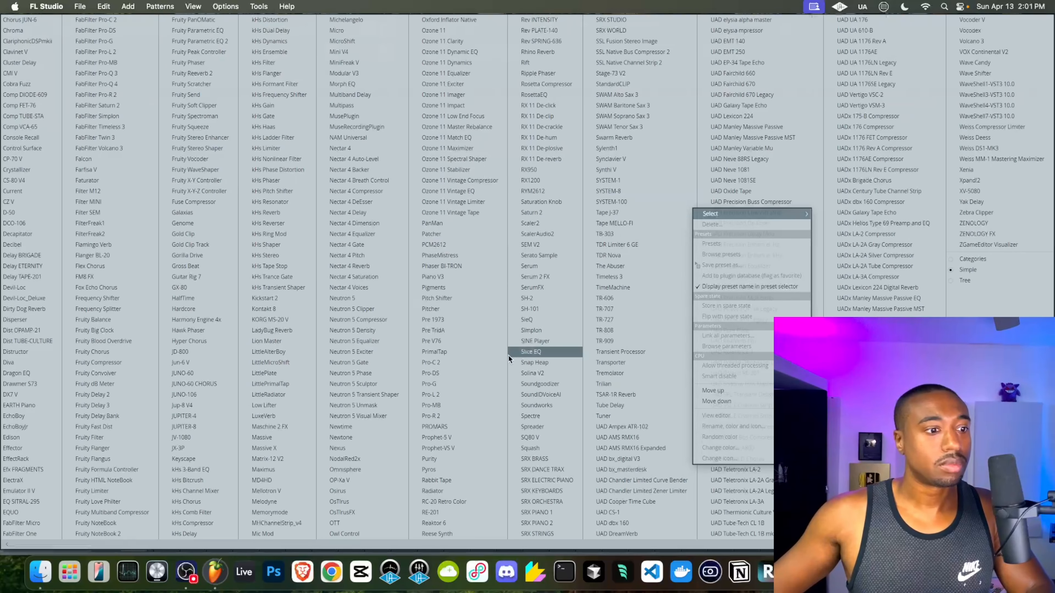
pyautogui.click(536, 416)
pyautogui.moveTo(170, 230); pyautogui.dragTo(159, 210)
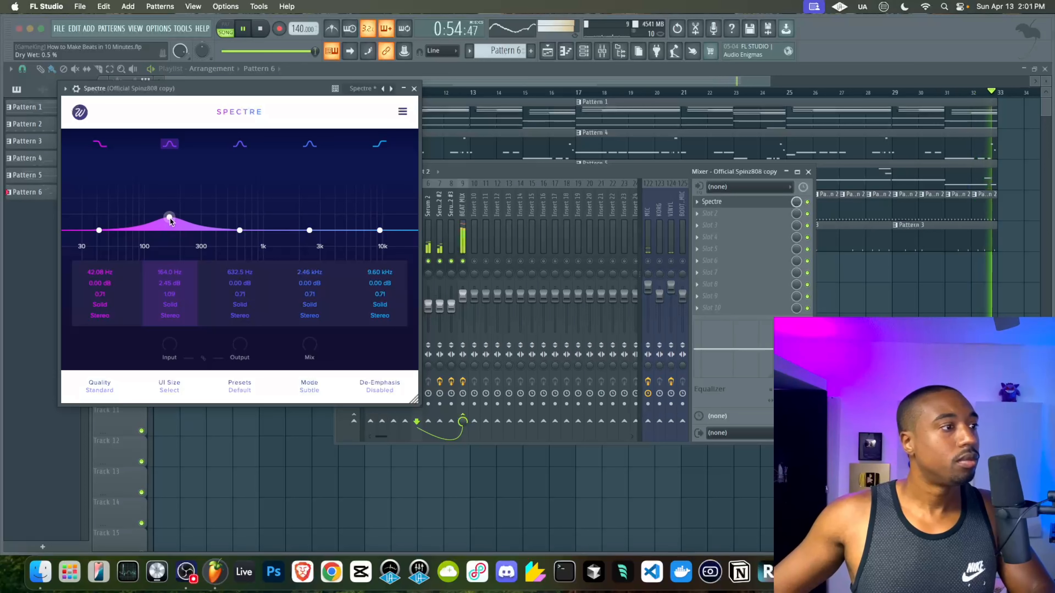
pyautogui.moveTo(169, 218); pyautogui.dragTo(164, 217)
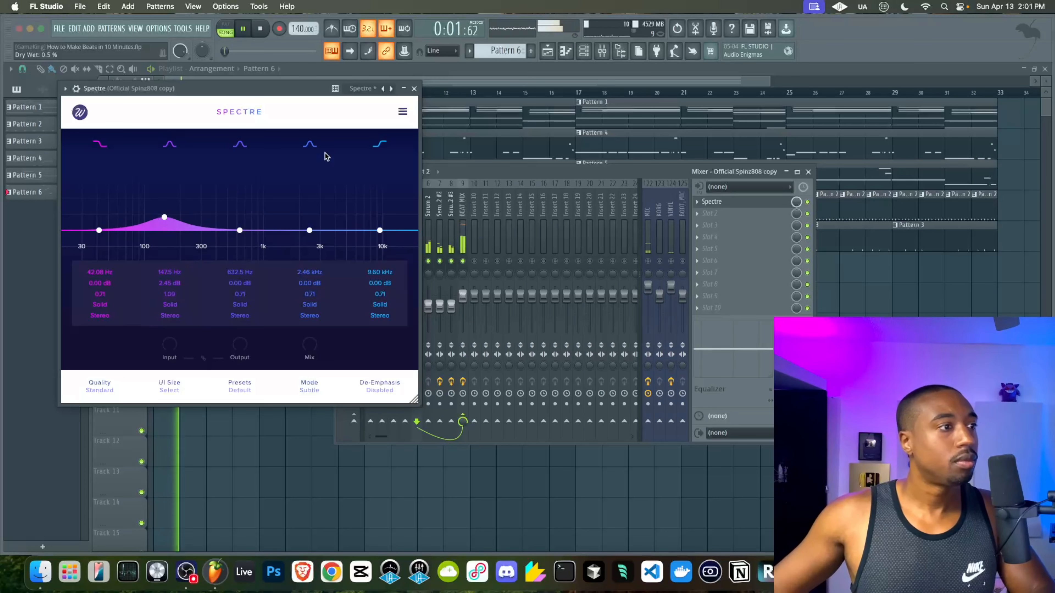
pyautogui.click(414, 88)
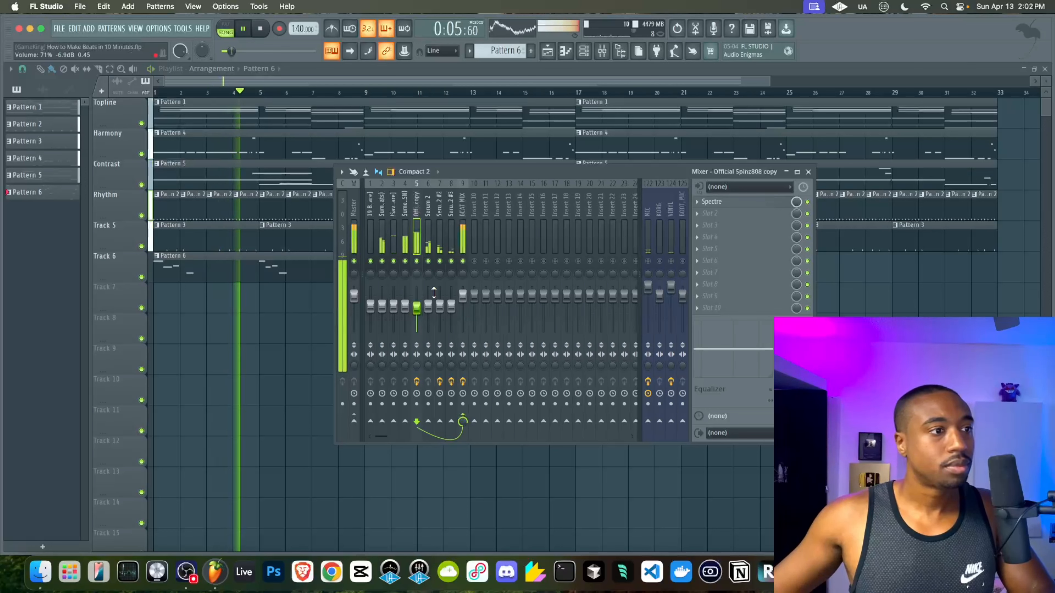
# Rebalance the individual drum, 808 and melody faders by ear during playback and return to the playlist.
pyautogui.moveTo(402, 306); pyautogui.dragTo(439, 306)
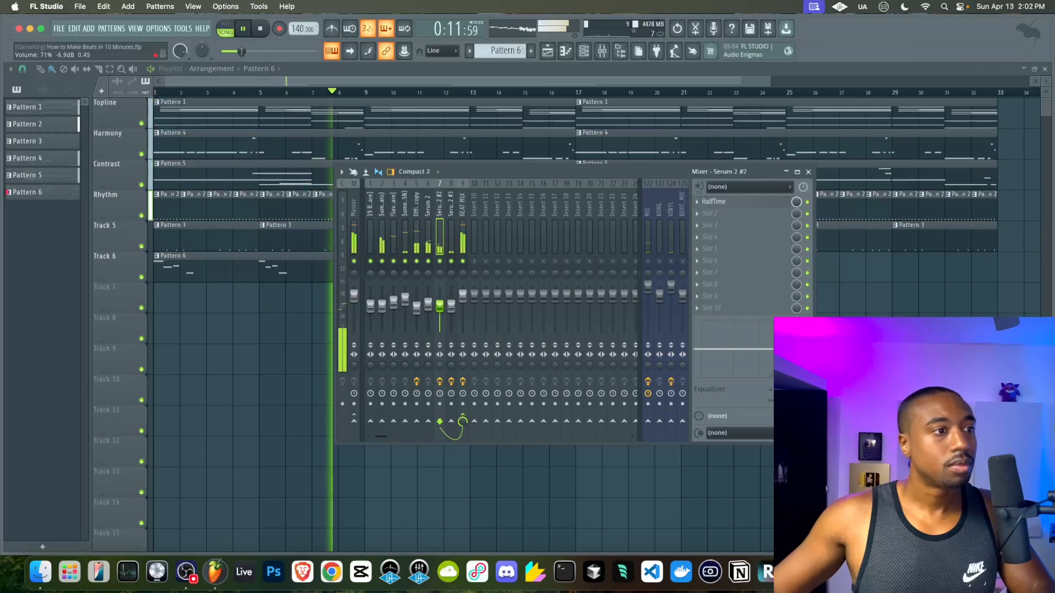
pyautogui.click(838, 313)
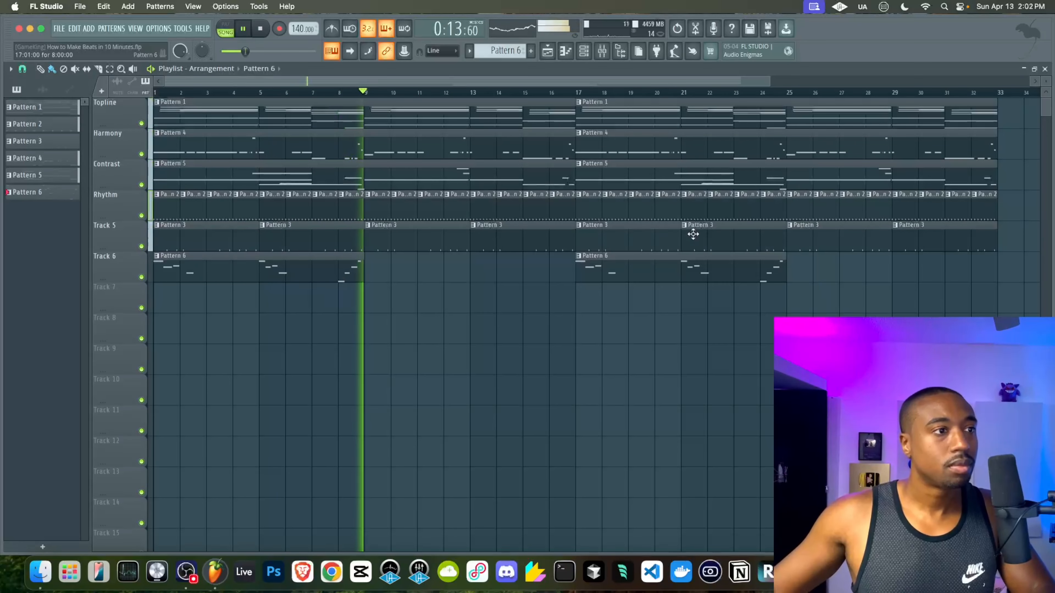
# Delete the Pattern 4 clip in bars 1 to 16 of the Harmony track and replay the song from the start.
pyautogui.rightClick(408, 154)
pyautogui.press('space')
pyautogui.press('space')
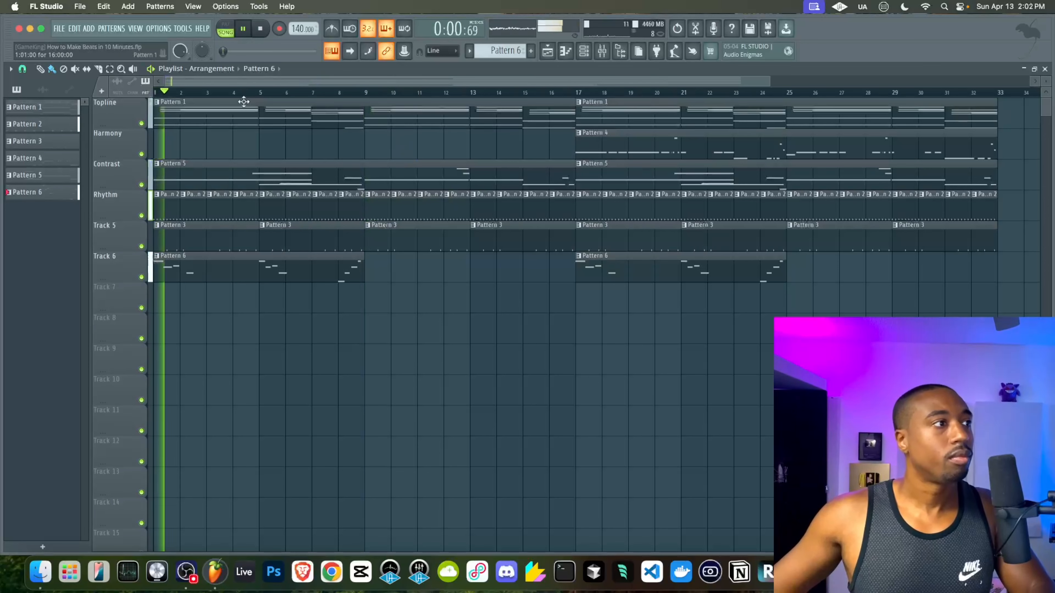
# Select Patterns 1 to 6 in the pattern list and color them with a gradient starting from pink.
pyautogui.click(63, 111)
pyautogui.keyDown('shift'); pyautogui.click(56, 192); pyautogui.keyUp('shift')
pyautogui.rightClick(53, 192)
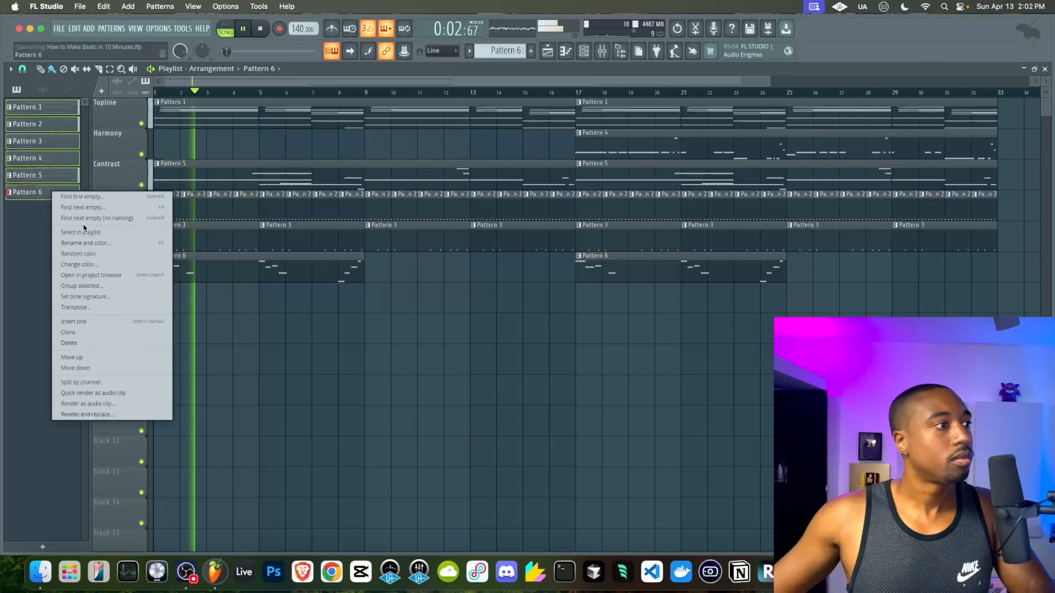
pyautogui.click(87, 241)
pyautogui.click(125, 231)
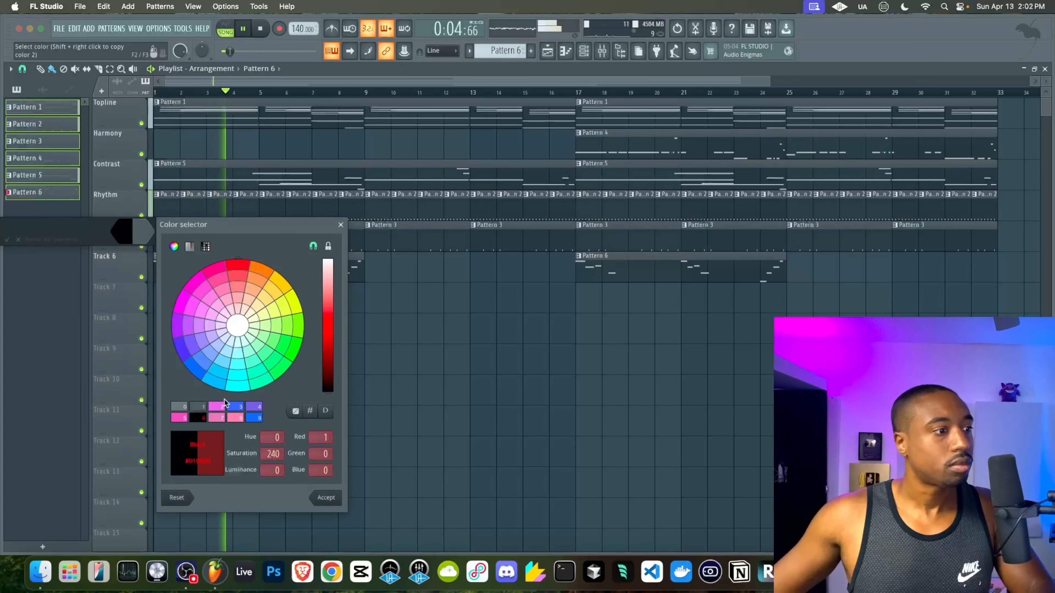
pyautogui.click(220, 407)
pyautogui.press('Return')
pyautogui.press('Return')
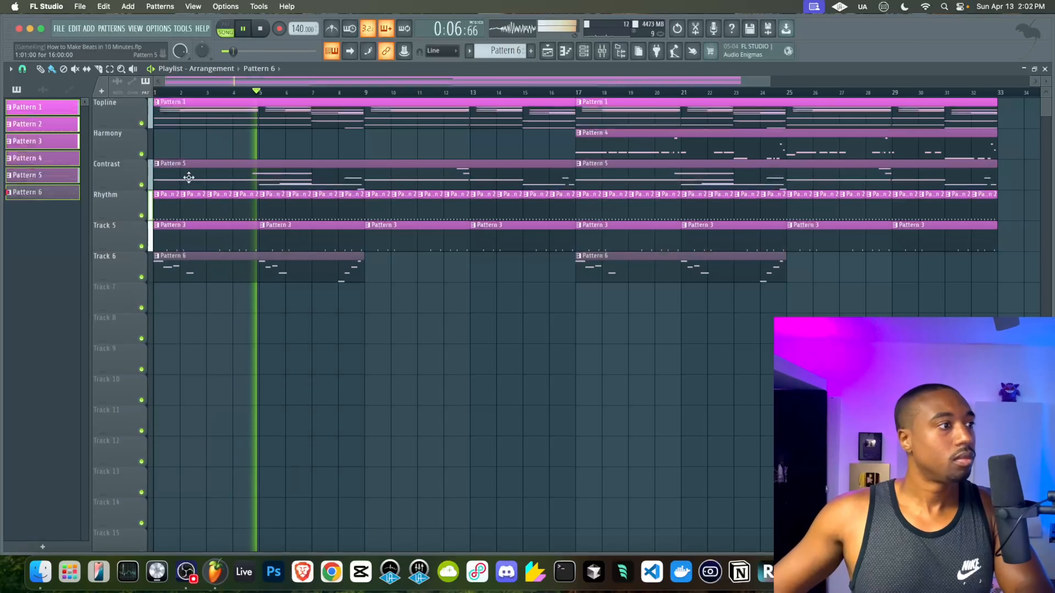
# Recolor the selected Patterns 1 to 6 with a gradient from blue to pink.
pyautogui.rightClick(48, 190)
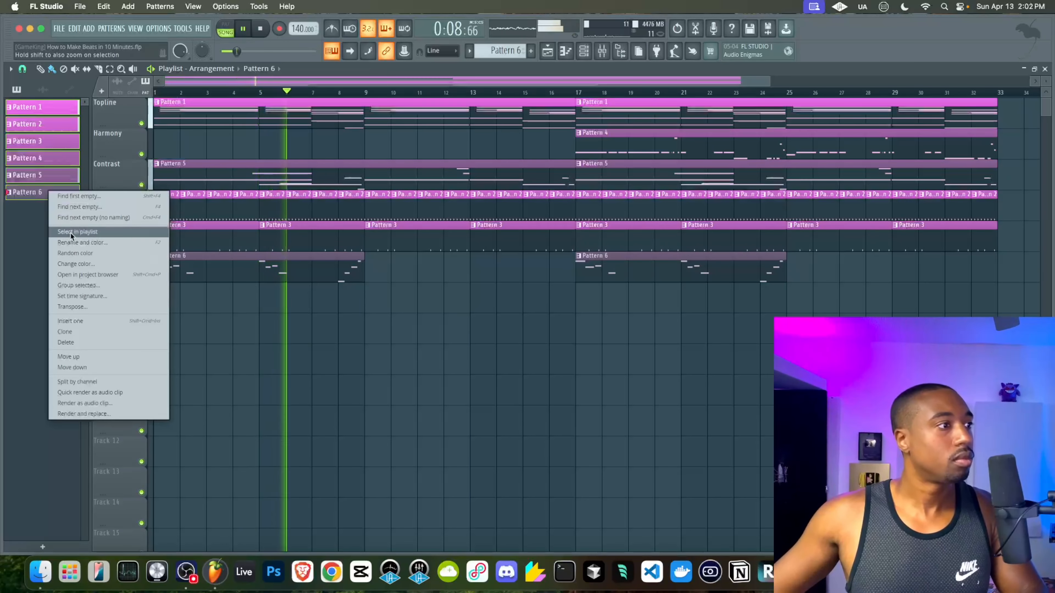
pyautogui.click(91, 233)
pyautogui.click(134, 242)
pyautogui.click(239, 413)
pyautogui.press('Return')
pyautogui.press('Return')
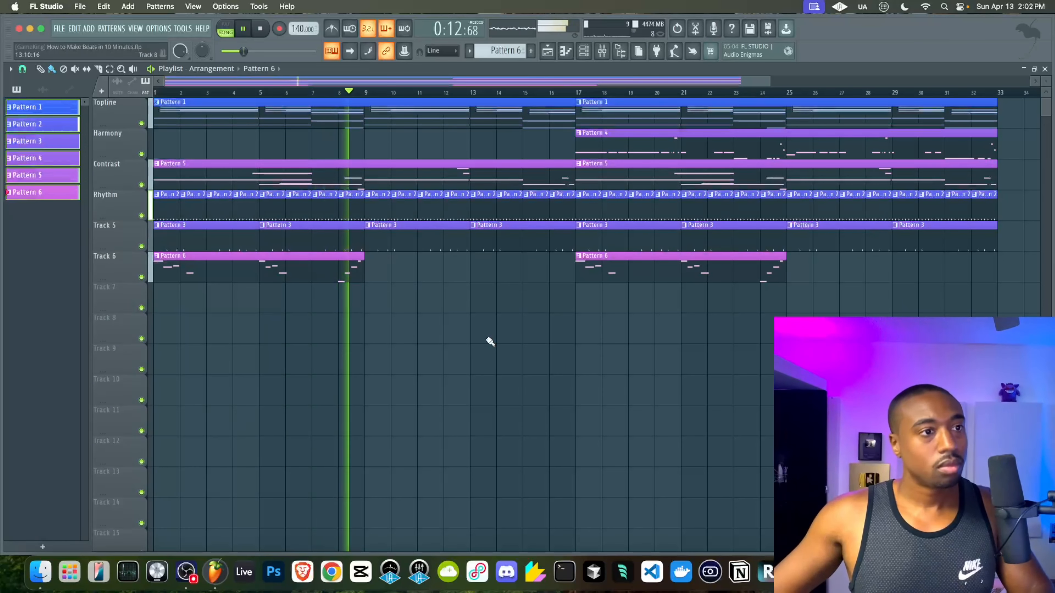
# Add an empty Pattern 7, save the project and return to Pattern 6 with the channel rack open.
pyautogui.scroll(-3, 481, 354)
pyautogui.click(584, 51)
pyautogui.click(531, 51)
pyautogui.rightClick(387, 317)
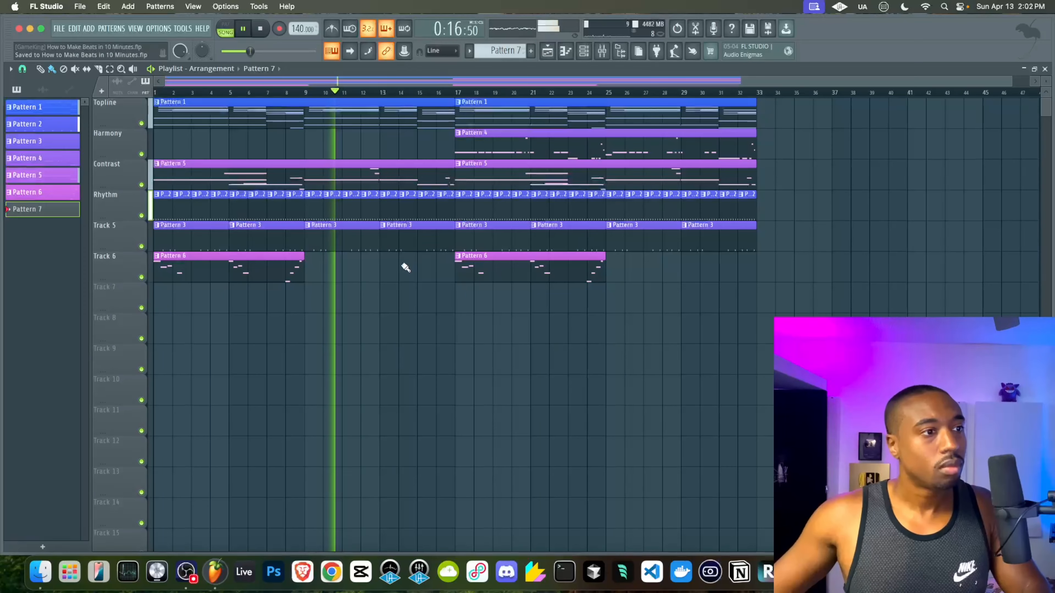
pyautogui.click(587, 54)
pyautogui.scroll(1, 514, 50)
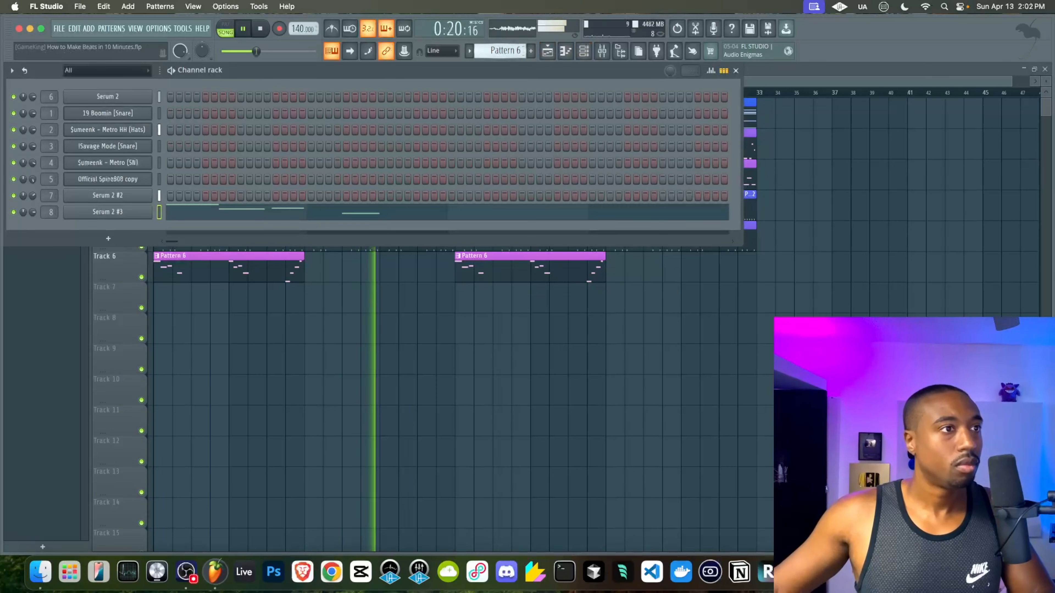
# Add Fruity Soft Clipper to the next free effect slot of the BEAT MIX mixer track.
pyautogui.click(615, 52)
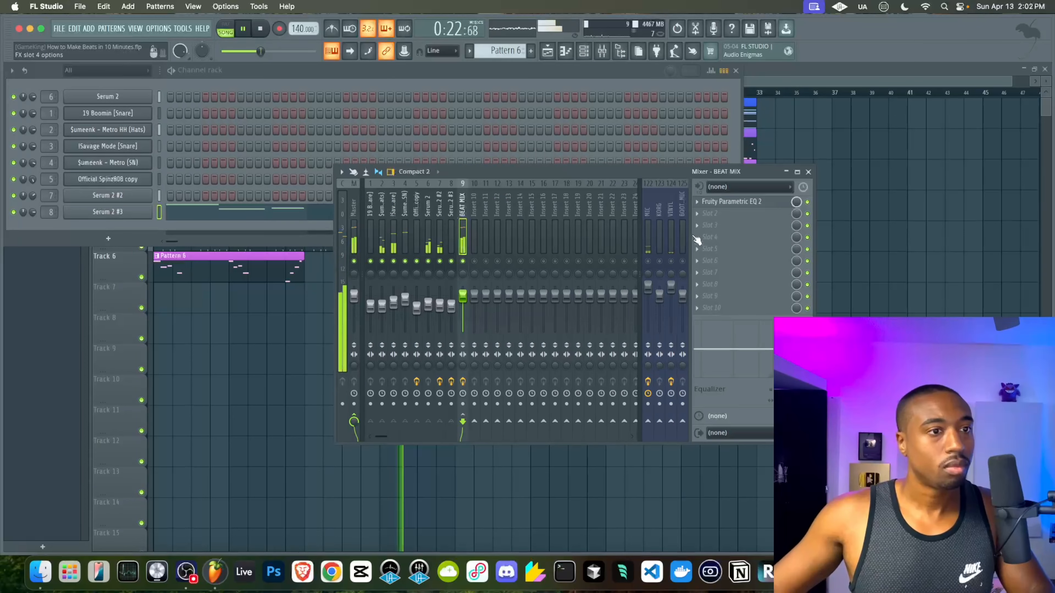
pyautogui.click(702, 219)
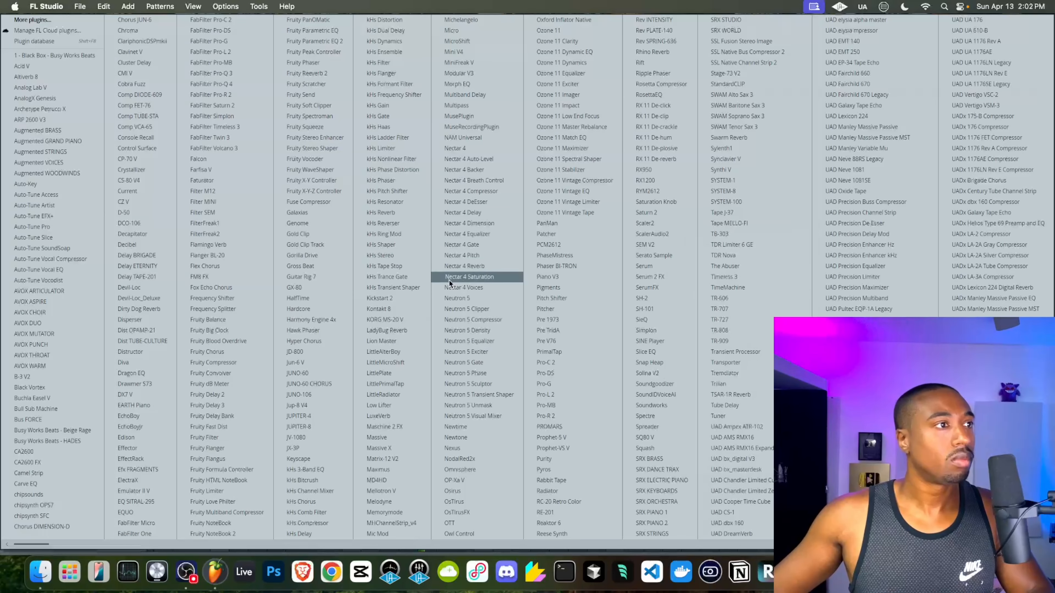
pyautogui.click(323, 106)
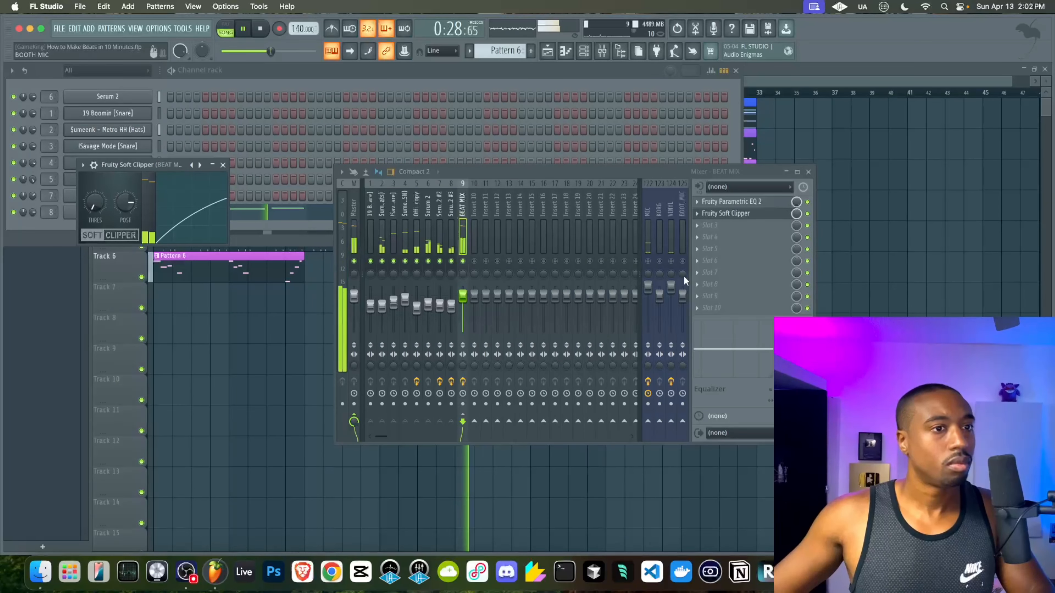
# Raise the main level of Fruity Parametric EQ 2 on BEAT MIX to 7.8 dB, then review the soft clipper.
pyautogui.click(718, 201)
pyautogui.moveTo(356, 225); pyautogui.dragTo(356, 216)
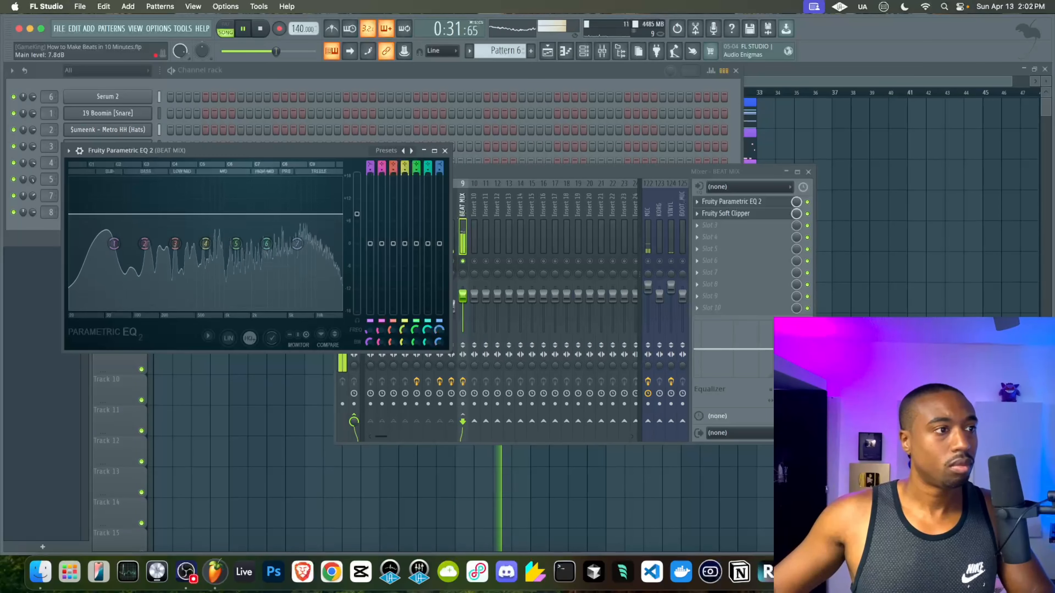
pyautogui.click(444, 151)
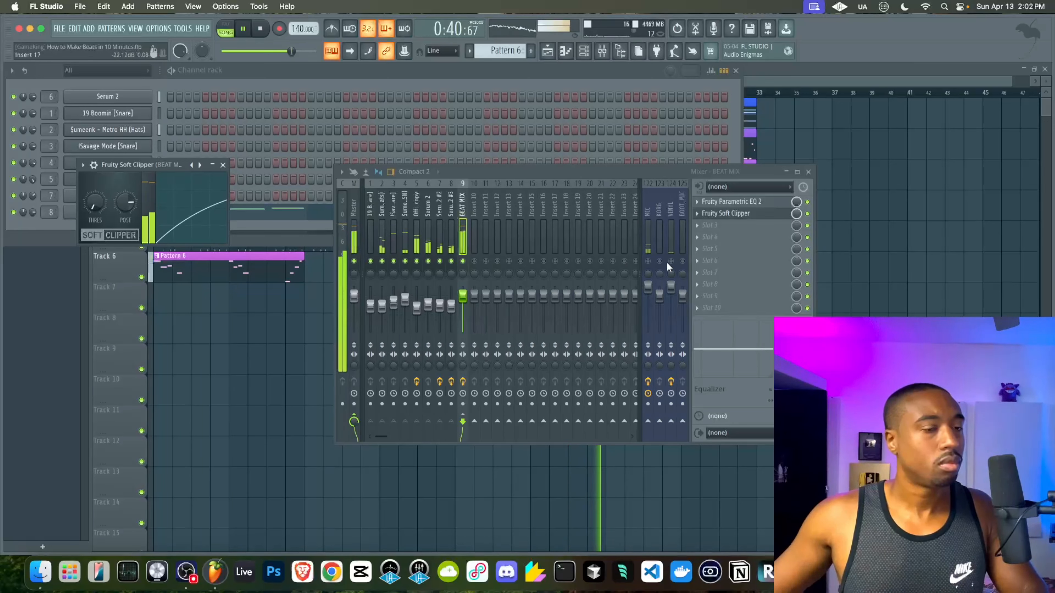
pyautogui.click(729, 202)
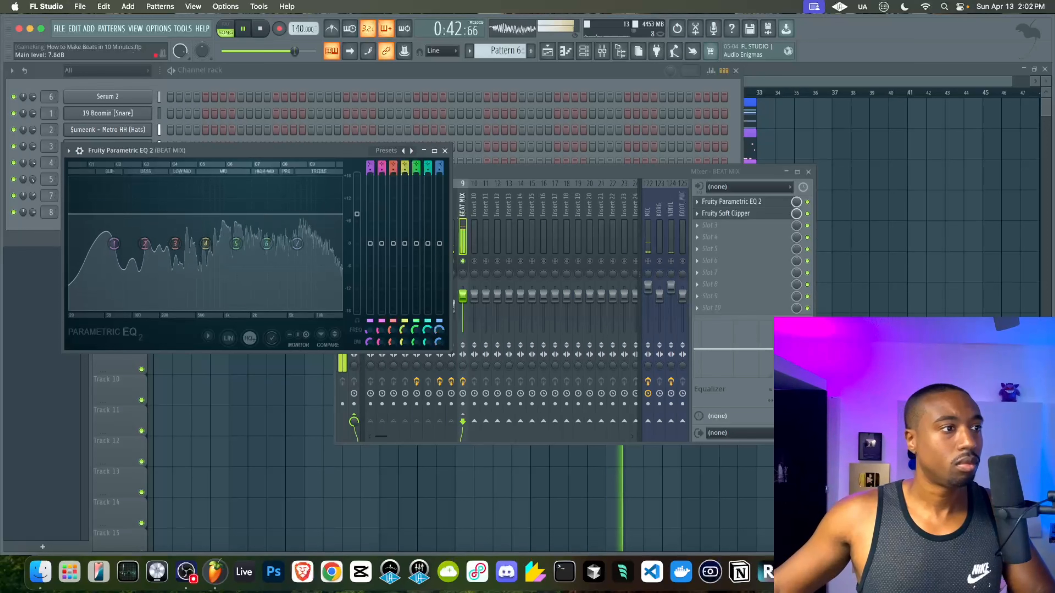
pyautogui.click(721, 214)
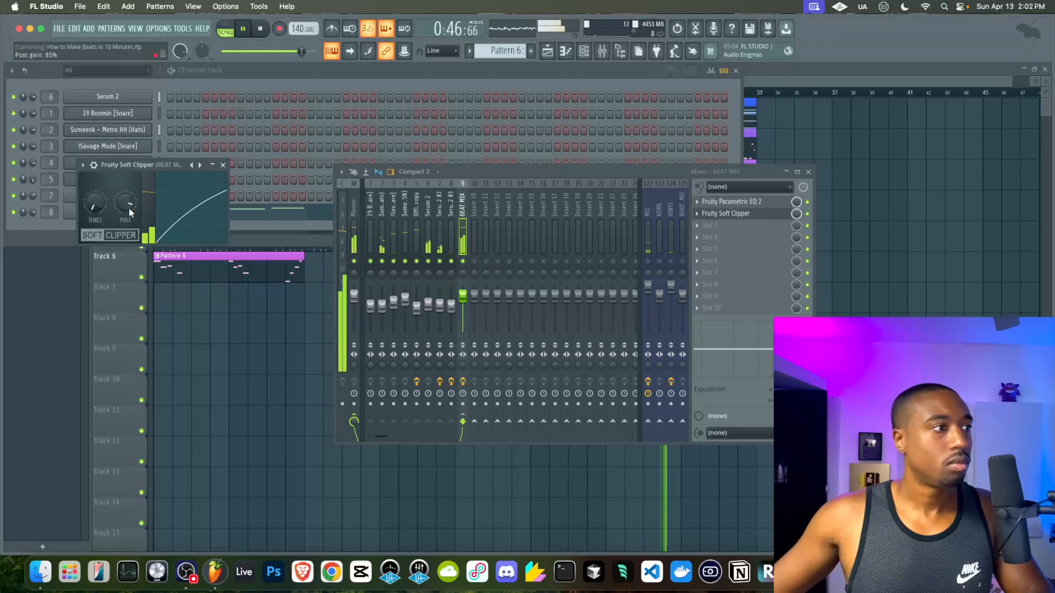
# Add FabFilter Pro-L 2 after the soft clipper on BEAT MIX and set its lookahead to 5 ms.
pyautogui.click(699, 227)
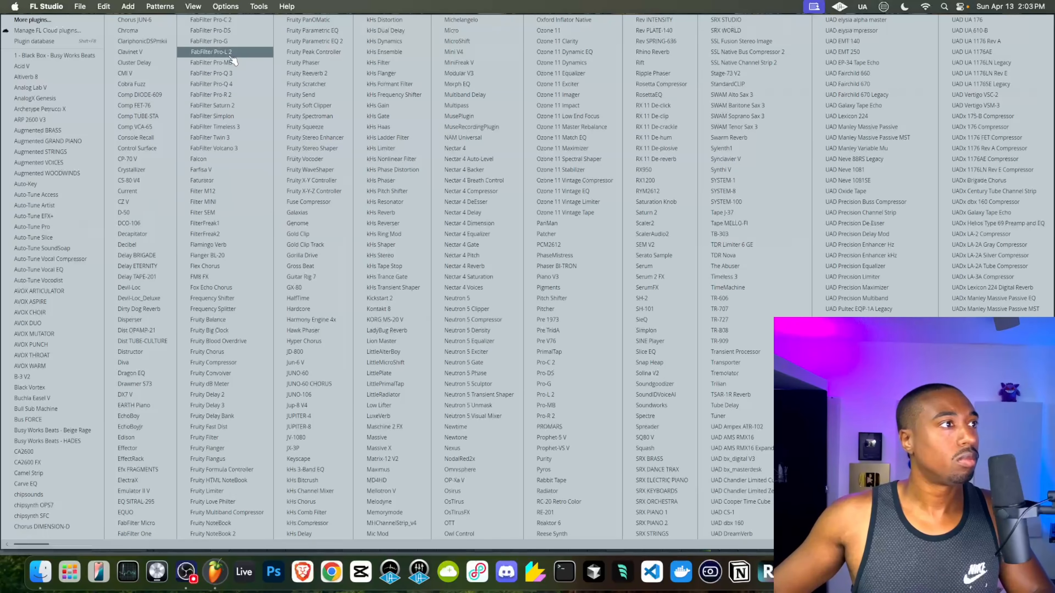
pyautogui.click(224, 51)
pyautogui.moveTo(173, 391); pyautogui.dragTo(145, 283)
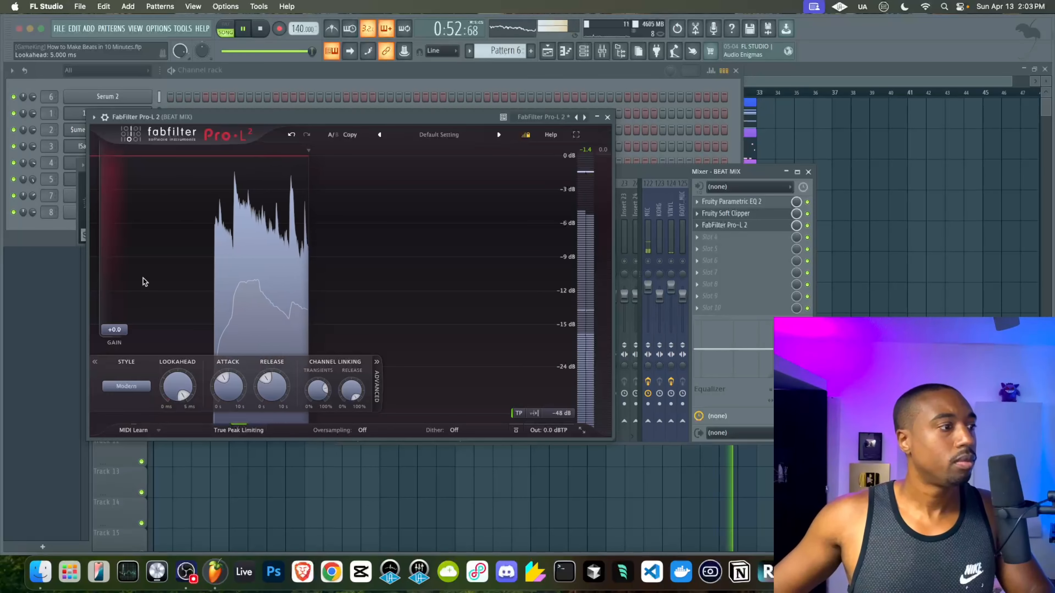
# Set the Pro-L 2 gain to +0.7 and its limiting style to Allround, then close the limiter.
pyautogui.moveTo(118, 330)
pyautogui.mouseDown()
pyautogui.moveTo(117, 320)
pyautogui.moveTo(119, 331)
pyautogui.mouseUp()
pyautogui.click(126, 386)
pyautogui.click(129, 437)
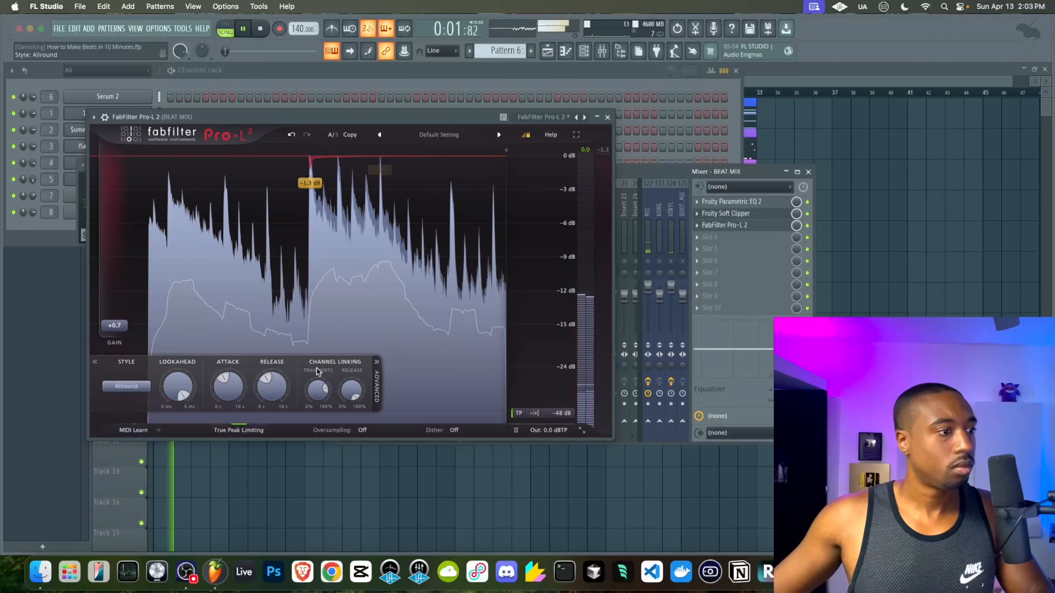
pyautogui.click(608, 117)
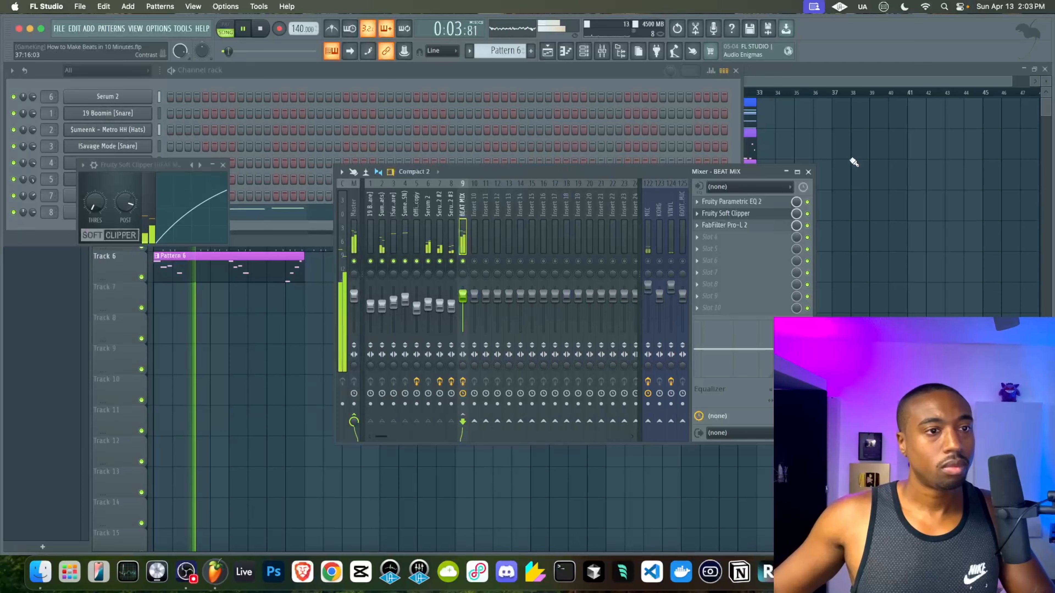
# Stop playback, return to the playlist and delete the Pattern 6 clip in bars 1 to 8 of Track 6.
pyautogui.rightClick(850, 162)
pyautogui.press('F9')
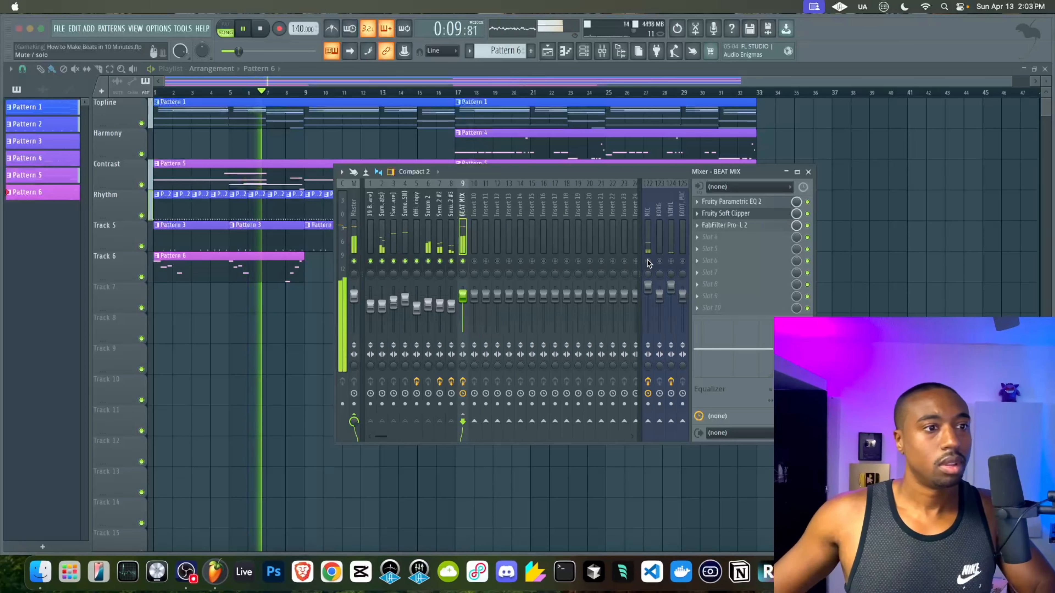
pyautogui.press('space')
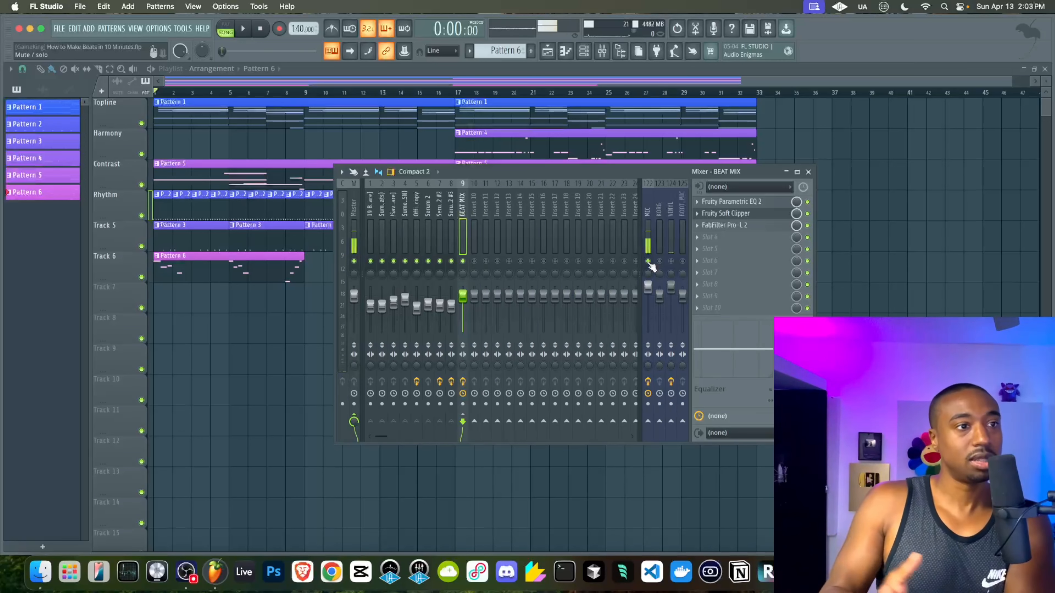
pyautogui.press('F9')
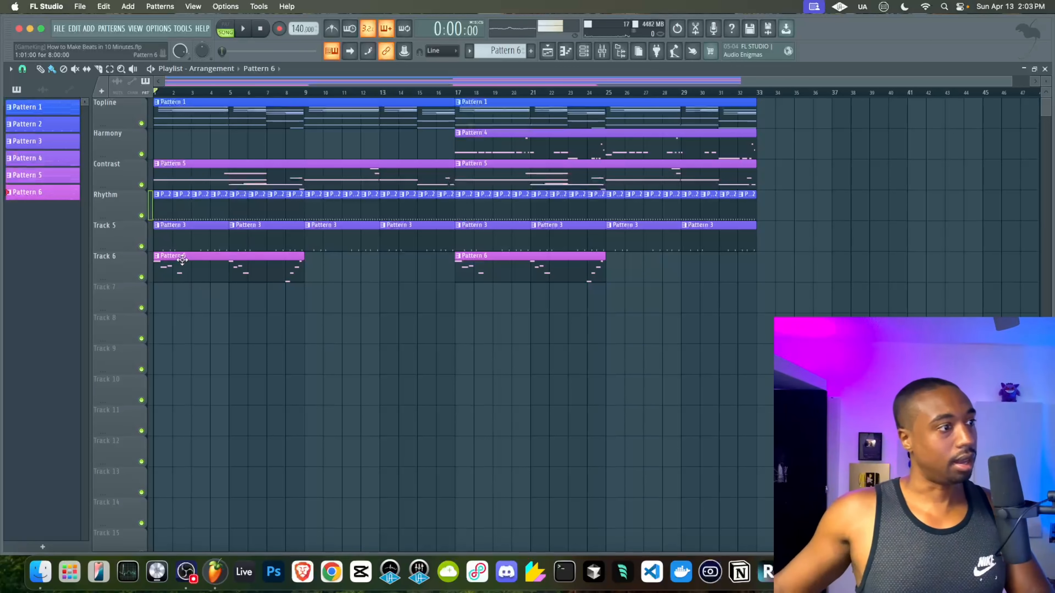
pyautogui.moveTo(175, 267); pyautogui.dragTo(272, 283)
pyautogui.rightClick(253, 282)
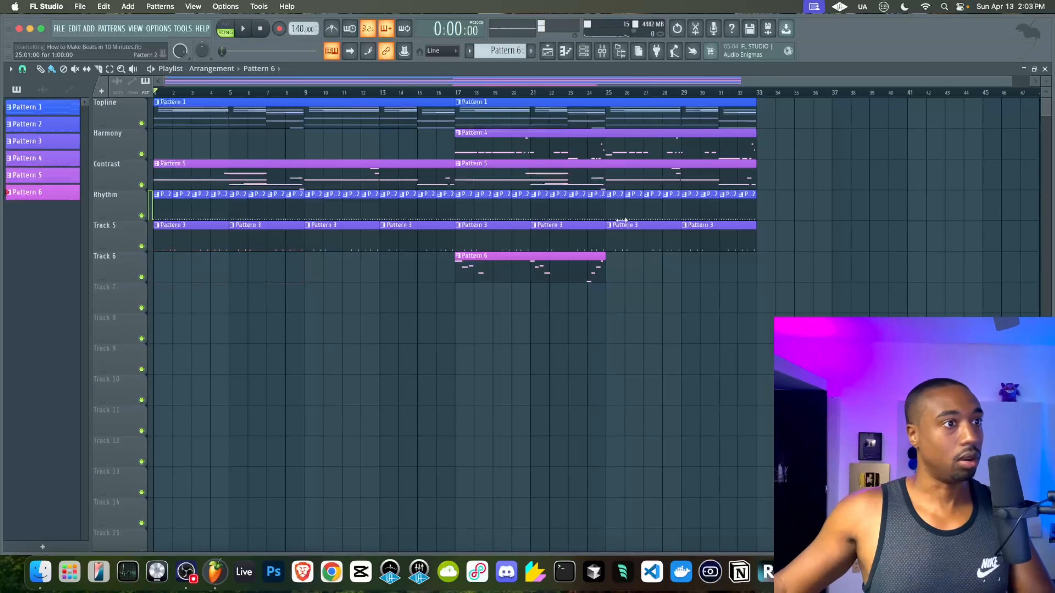
# Select the Pattern 4 clip on the Harmony track.
pyautogui.moveTo(280, 109); pyautogui.dragTo(577, 115)
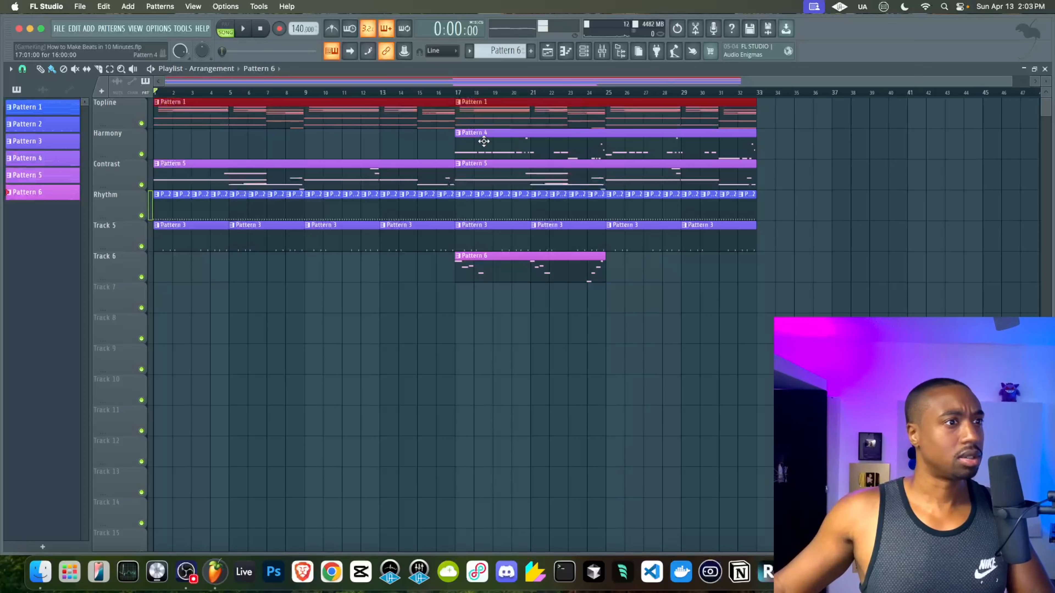
pyautogui.click(497, 147)
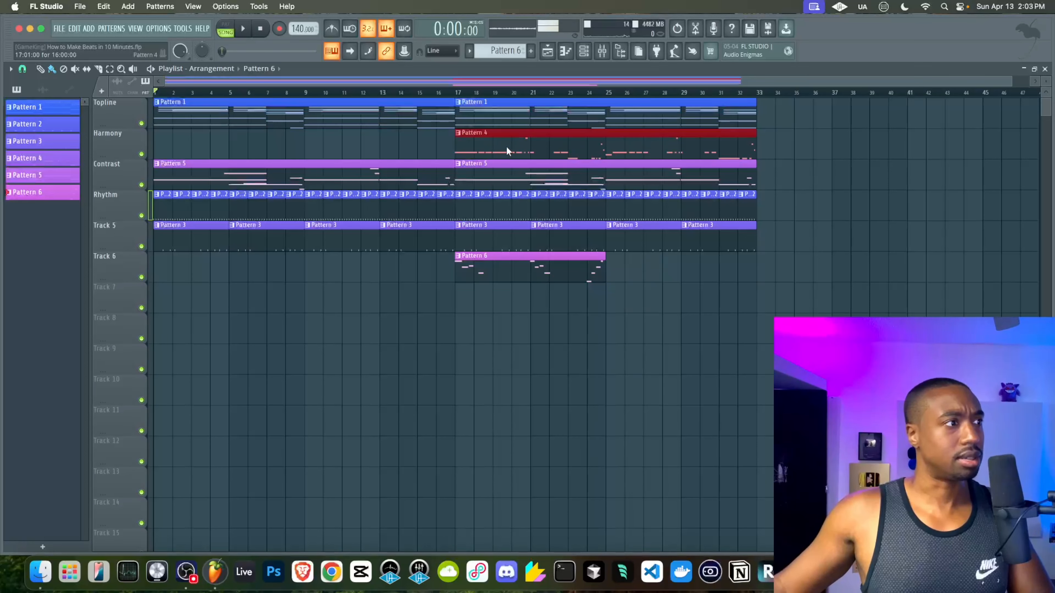
pyautogui.rightClick(138, 170)
pyautogui.click(152, 456)
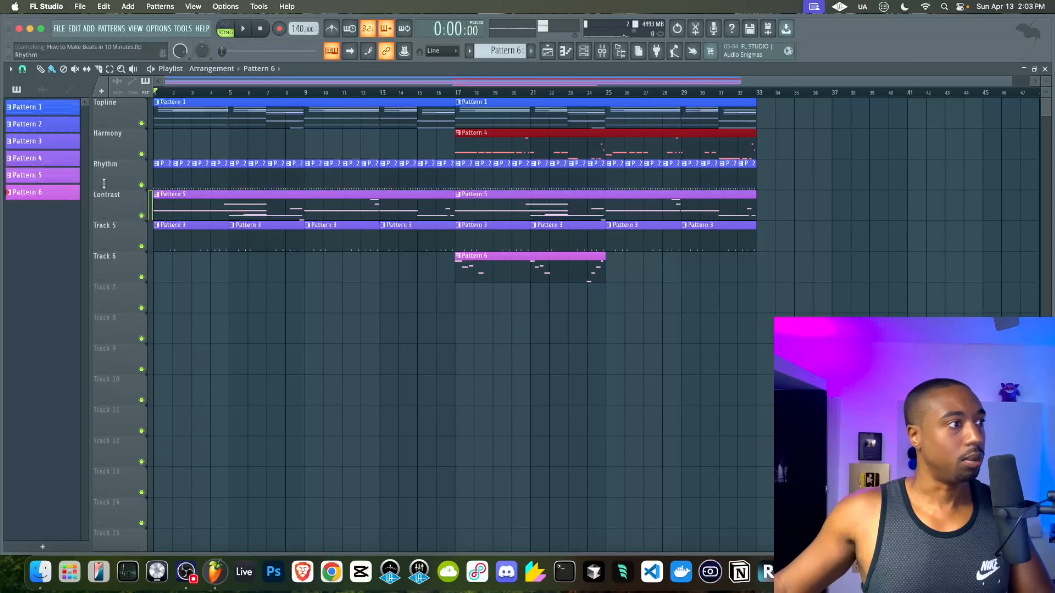
pyautogui.rightClick(114, 206)
pyautogui.click(137, 477)
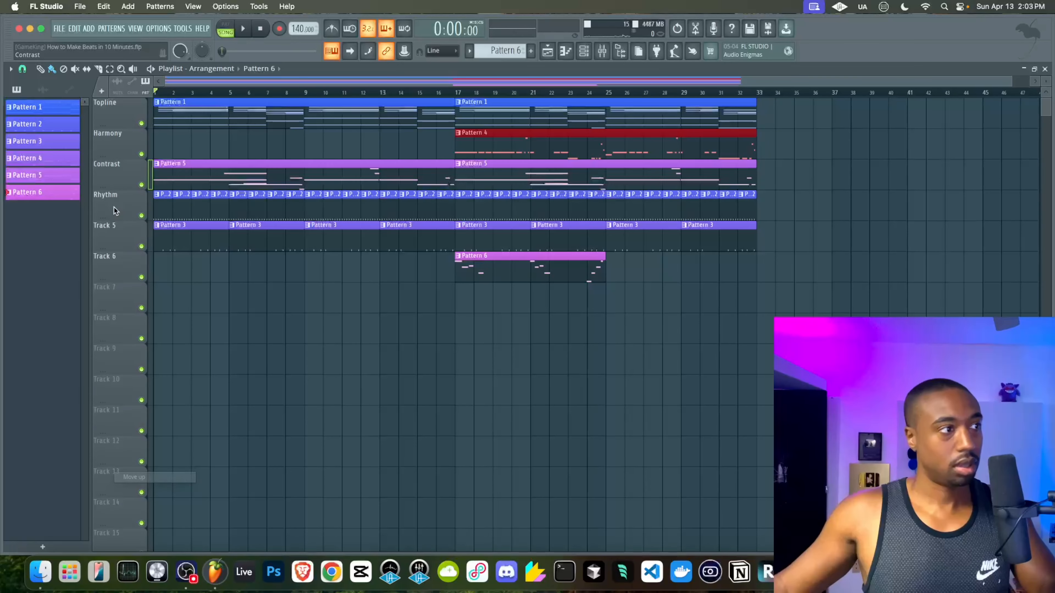
# Insert a second track named Contrast directly below Harmony and move the Pattern 4 clip down onto it.
pyautogui.rightClick(129, 146)
pyautogui.click(162, 412)
pyautogui.rightClick(121, 165)
pyautogui.click(121, 166)
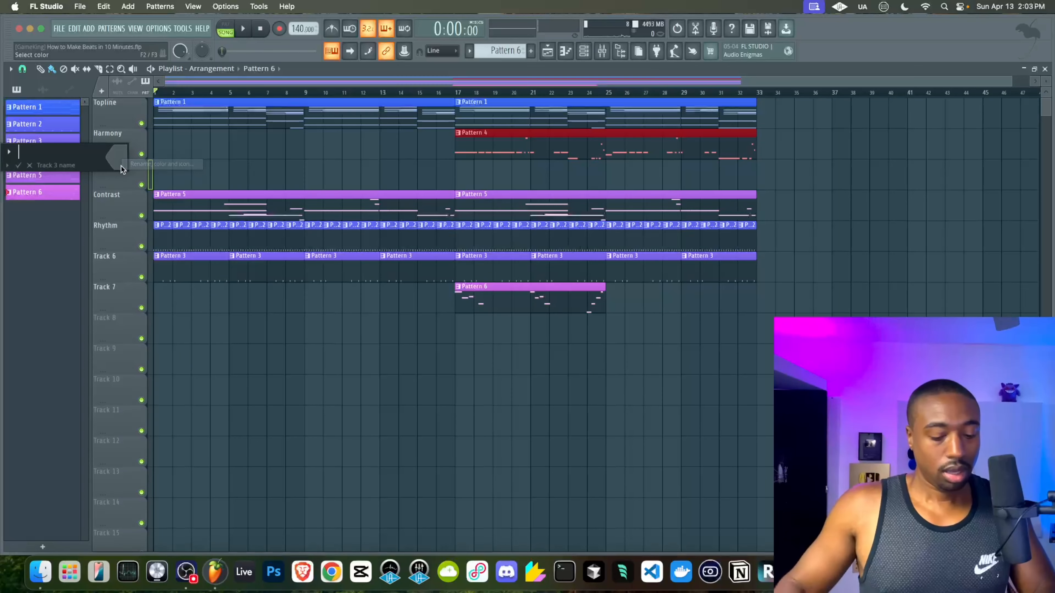
pyautogui.write('Contrast')
pyautogui.press('Return')
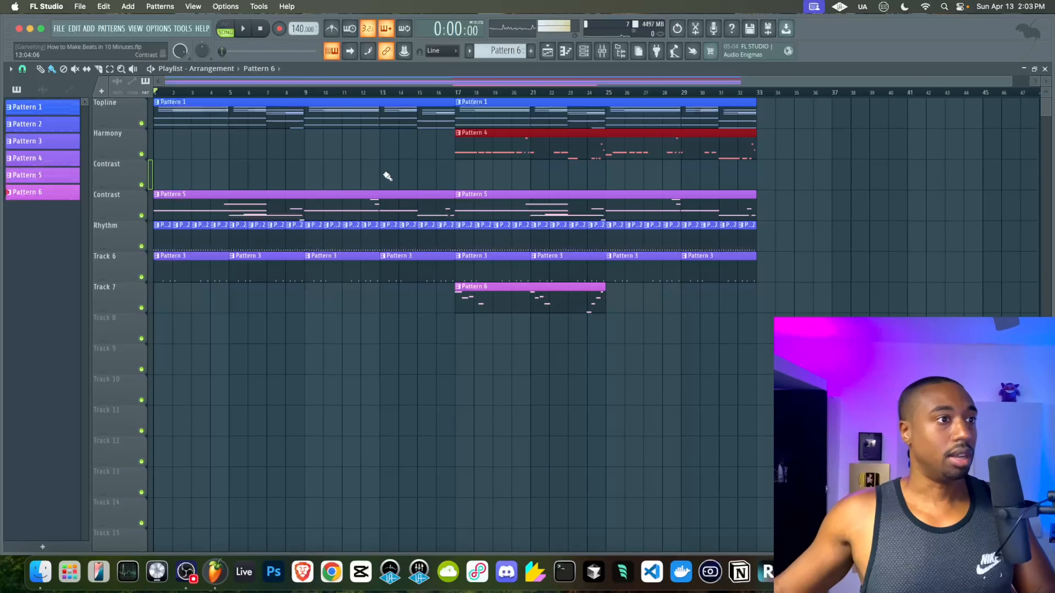
pyautogui.hotkey('shift', 'Down')
pyautogui.rightClick(374, 137)
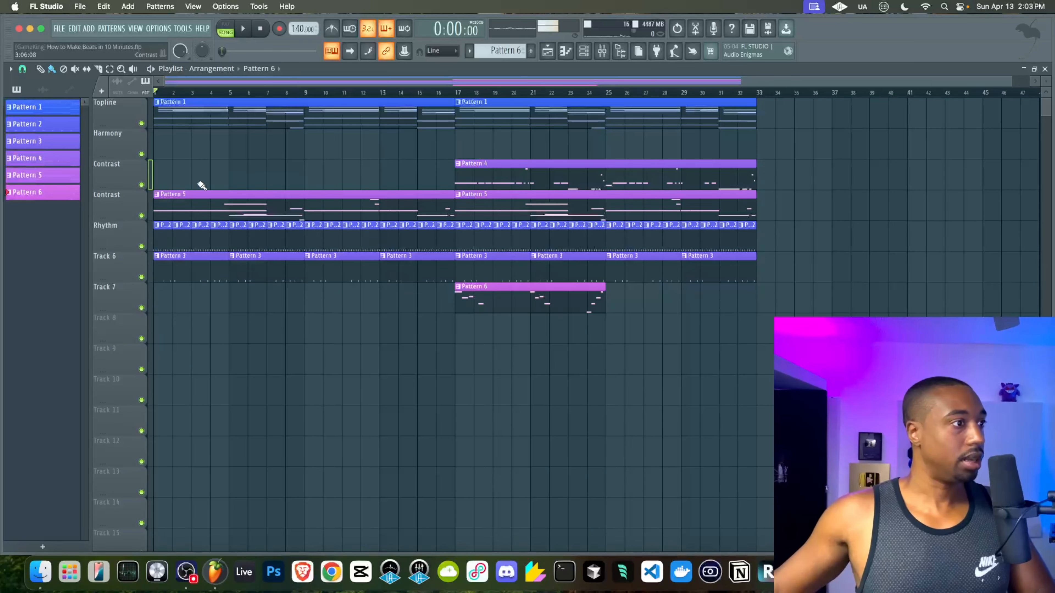
# Solo the lower Contrast track to listen briefly to its Pattern 5 clips, then unsolo it.
pyautogui.rightClick(143, 215)
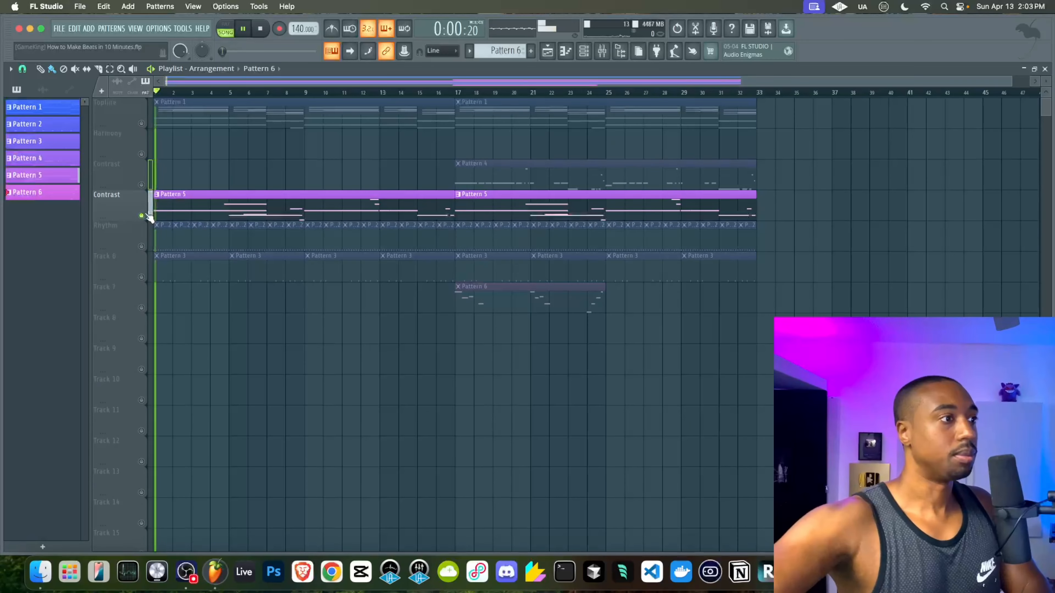
pyautogui.press('space')
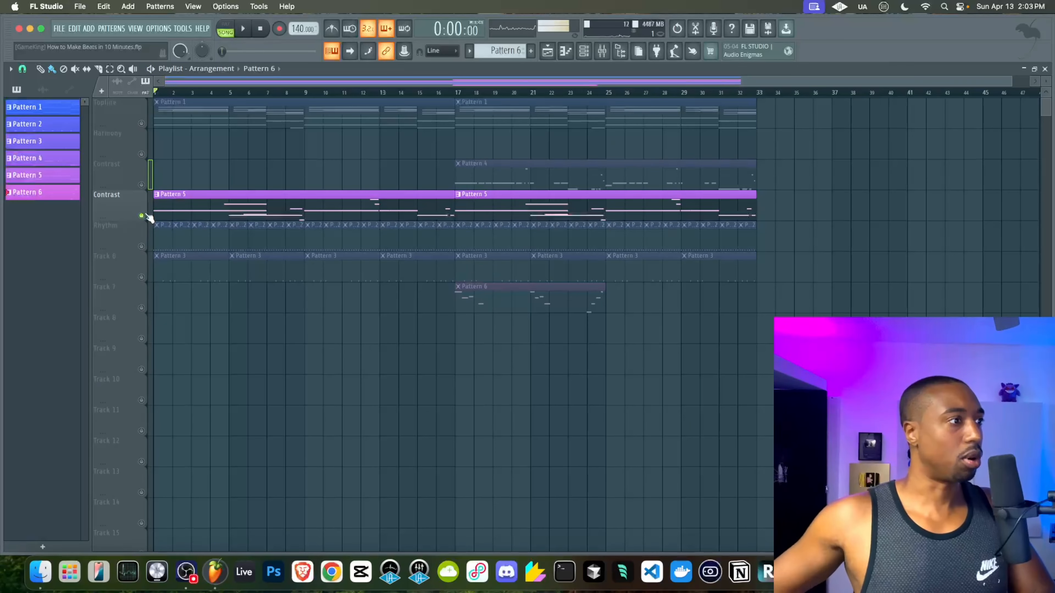
pyautogui.rightClick(142, 215)
# Insert a track between Topline and Harmony and name it Topline.
pyautogui.rightClick(131, 130)
pyautogui.click(125, 143)
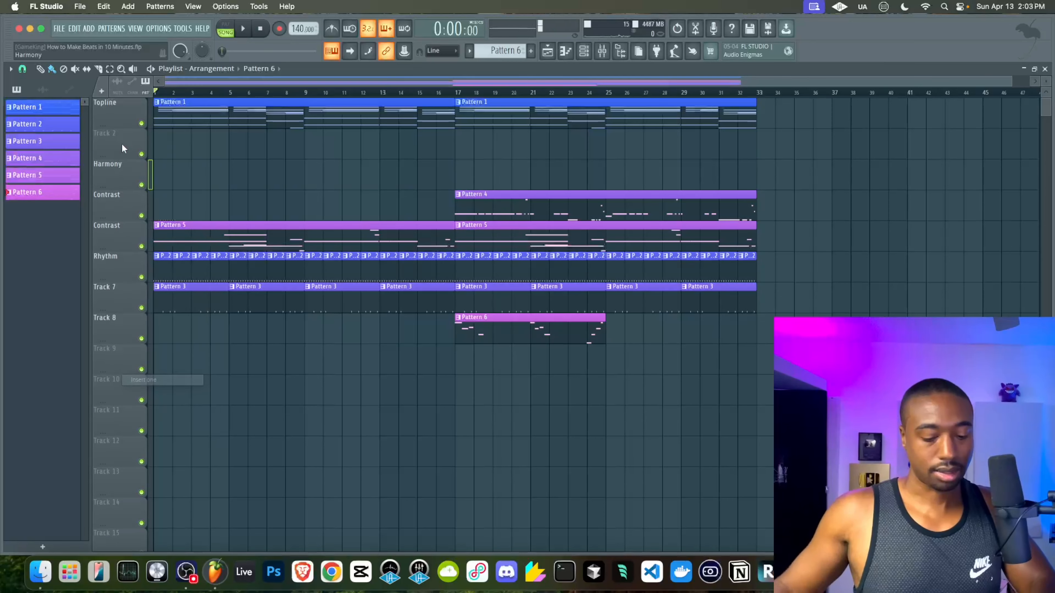
pyautogui.rightClick(115, 138)
pyautogui.click(118, 141)
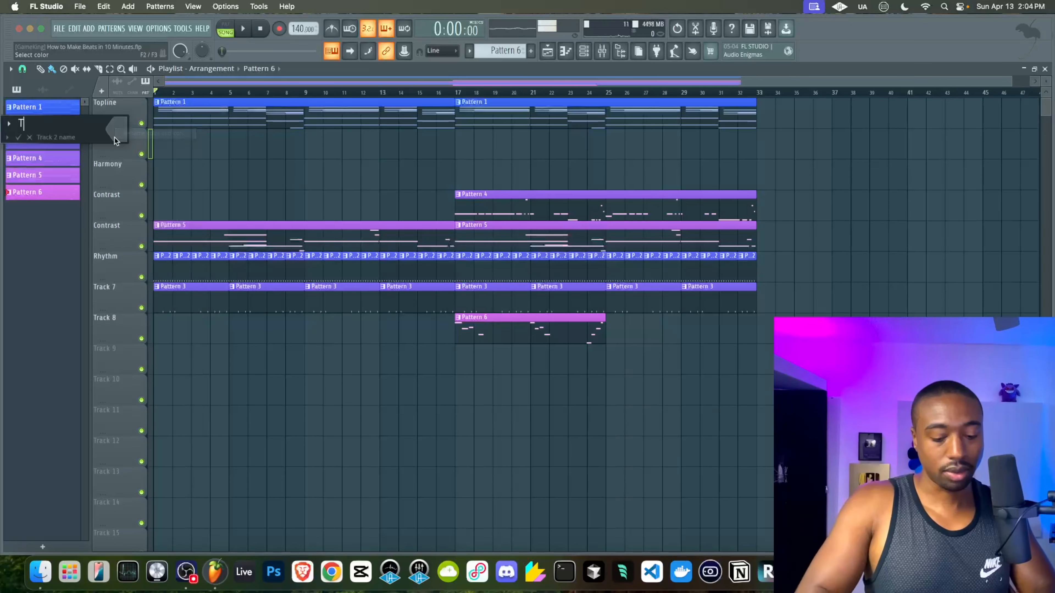
pyautogui.write('Topline')
pyautogui.press('Return')
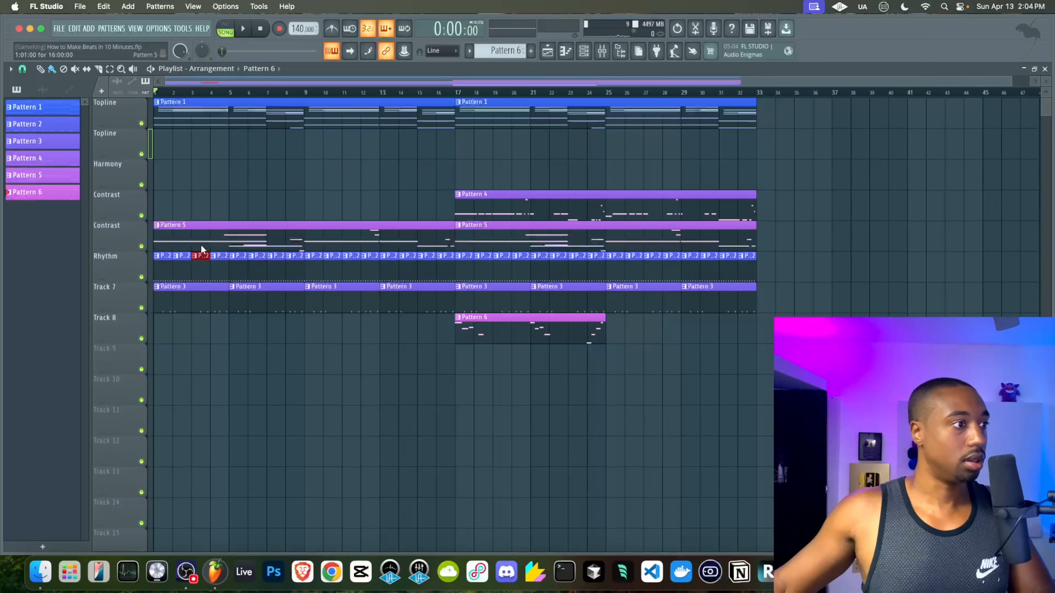
# Move both Pattern 5 clips from the lower Contrast track up to the second Topline track.
pyautogui.click(201, 232)
pyautogui.keyDown('shift'); pyautogui.keyDown('super'); pyautogui.click(481, 235); pyautogui.keyUp('super'); pyautogui.keyUp('shift')
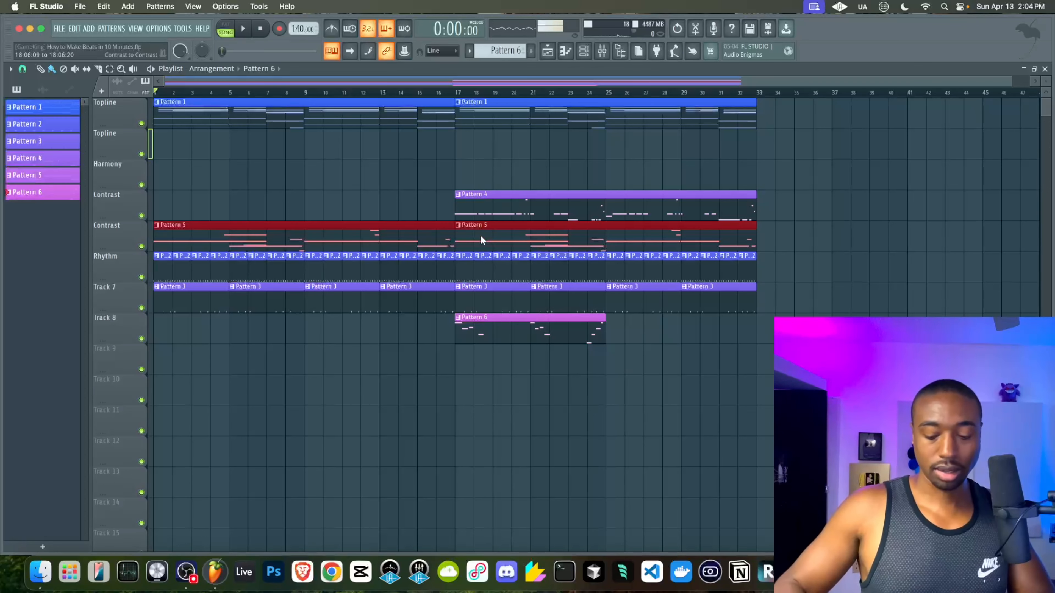
pyautogui.hotkey('shift', 'Up')
pyautogui.hotkey('shift', 'Up')
pyautogui.hotkey('shift', 'Up')
# Move both Pattern 1 clips from the first Topline track down to the Harmony track.
pyautogui.moveTo(185, 101); pyautogui.dragTo(611, 103)
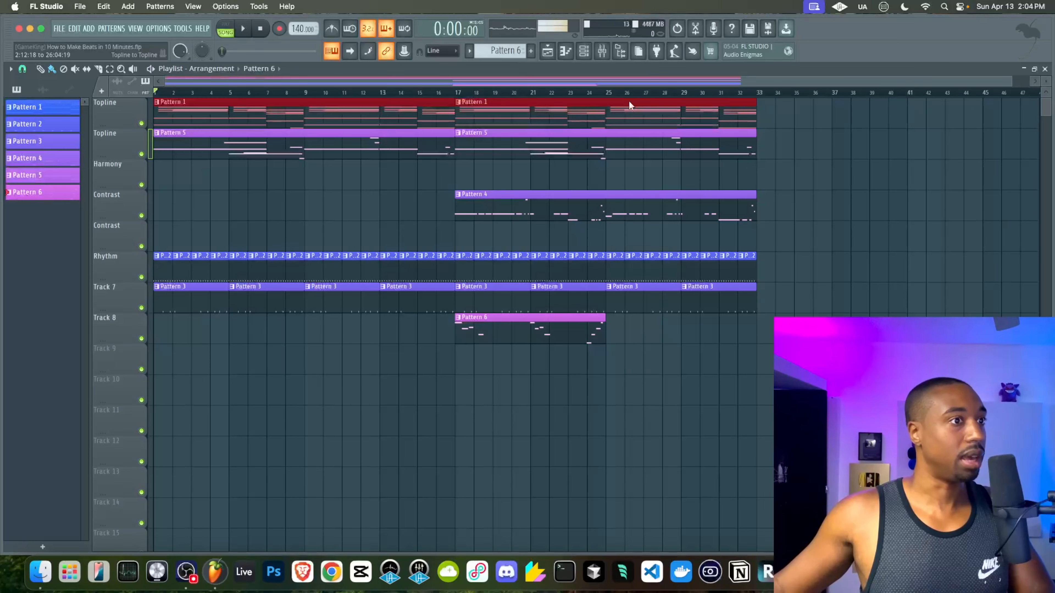
pyautogui.hotkey('shift', 'Down')
pyautogui.hotkey('shift', 'Down')
pyautogui.click(592, 175)
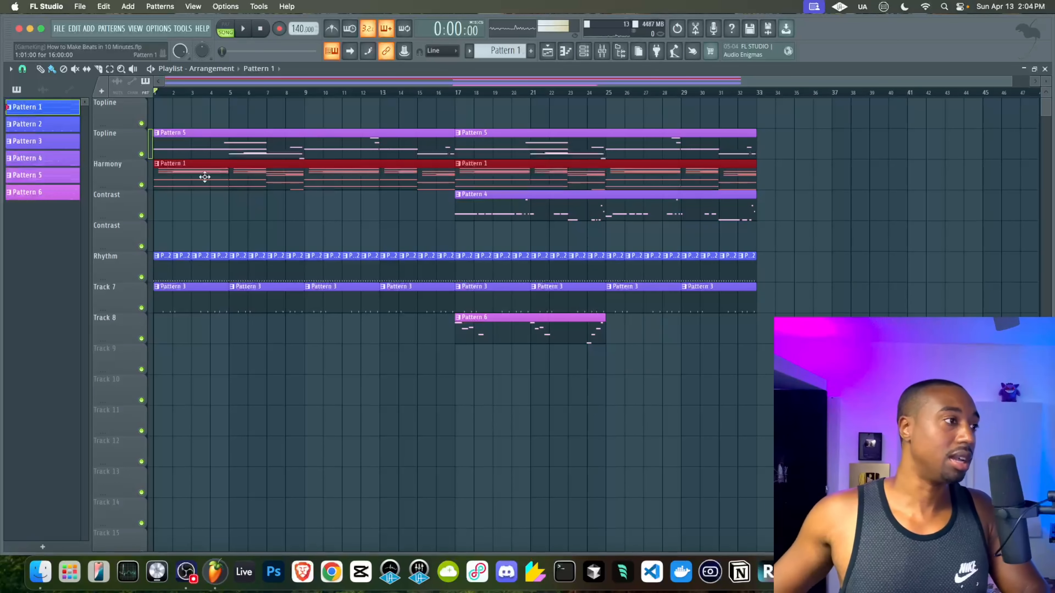
# Rename Pattern 1 as Harmony/Contrast and select its first clip on the Harmony track.
pyautogui.press('F2')
pyautogui.write('HArmony')
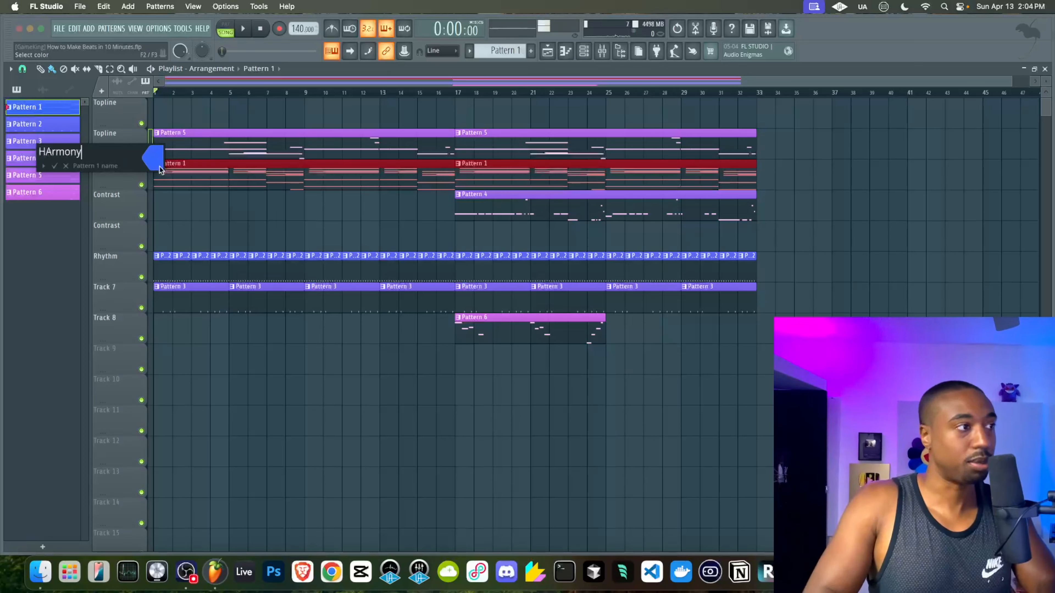
pyautogui.press('BackSpace')
pyautogui.press('BackSpace')
pyautogui.press('BackSpace')
pyautogui.press('BackSpace')
pyautogui.press('BackSpace')
pyautogui.press('BackSpace')
pyautogui.write('ar')
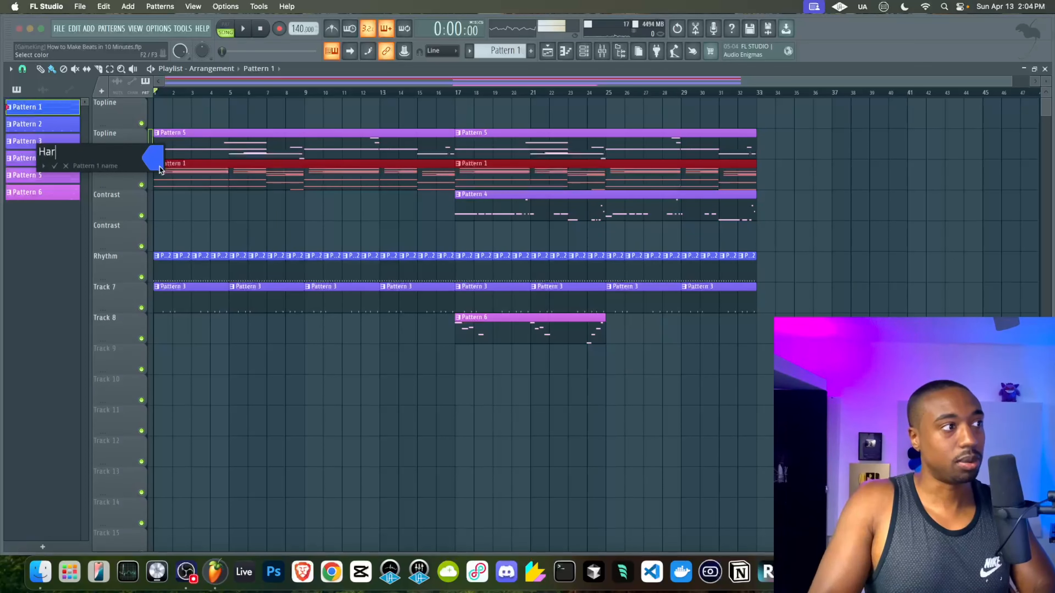
pyautogui.write('mony/')
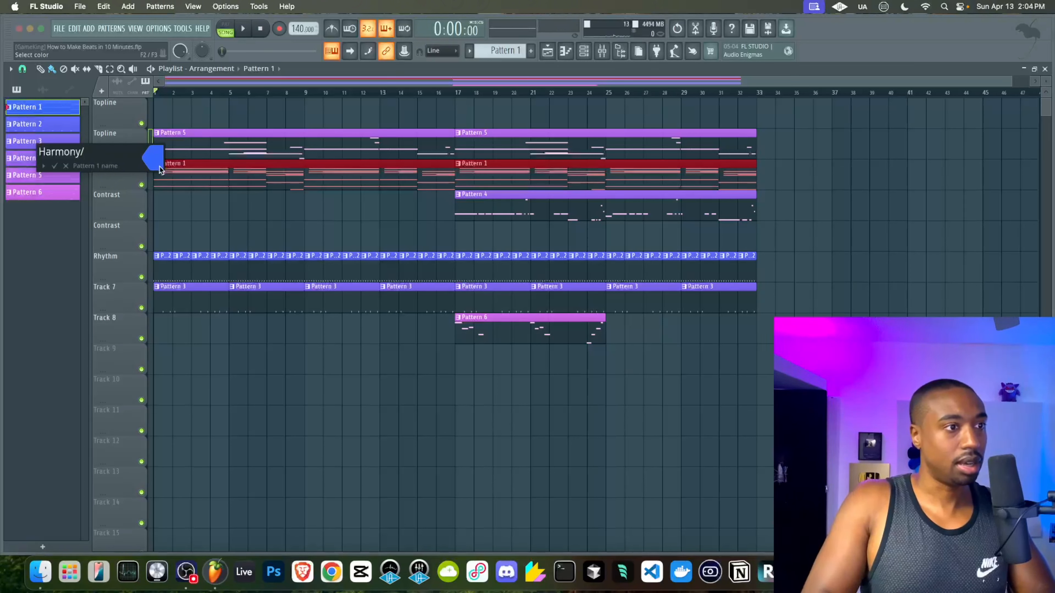
pyautogui.write('Contrast')
pyautogui.press('Return')
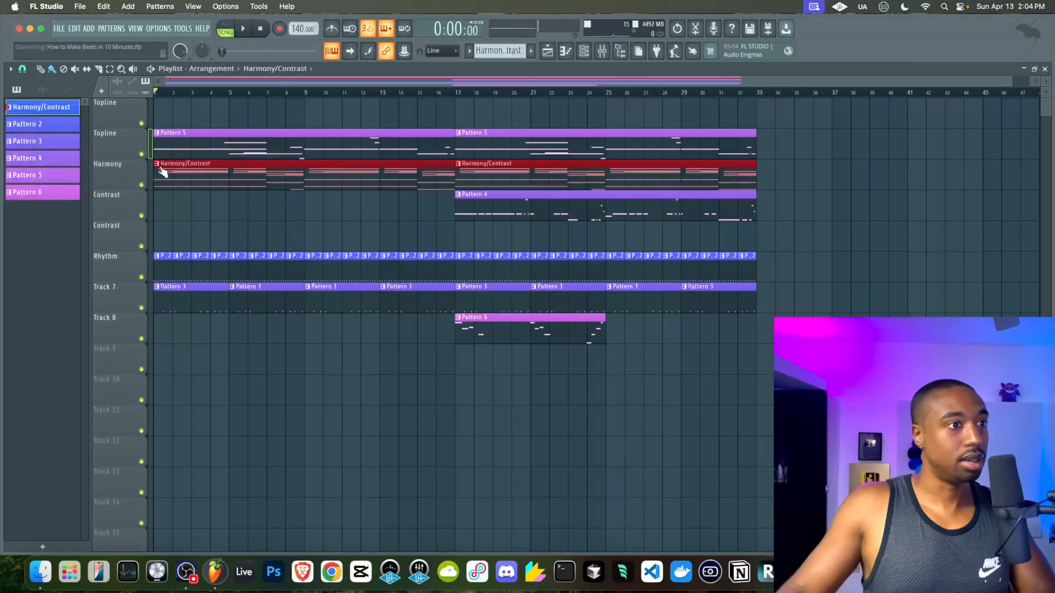
pyautogui.click(286, 173)
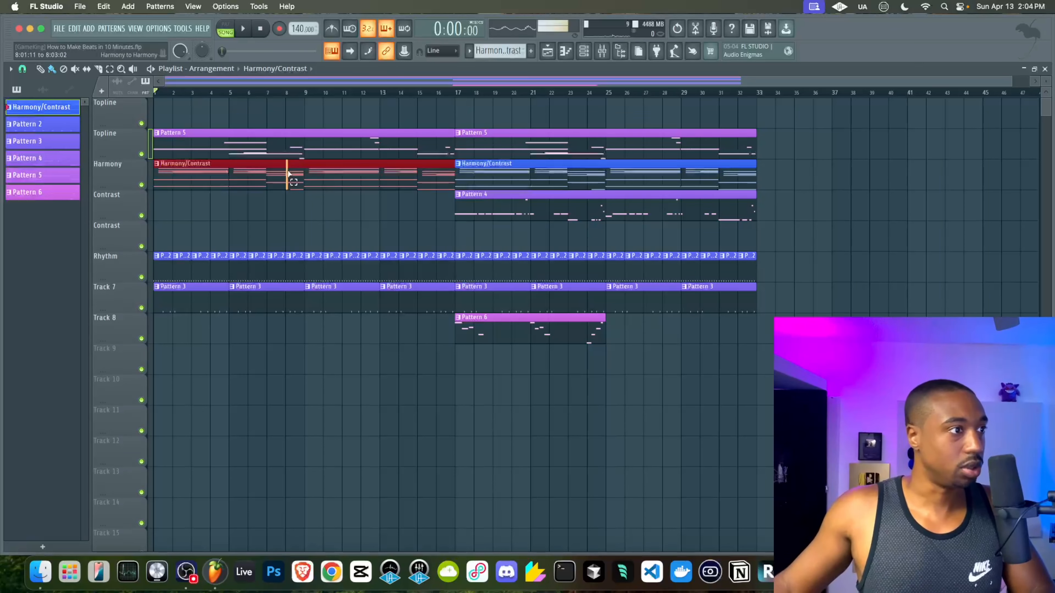
# Move the Pattern 6 clip at bar 17 from Track 8 up to the first Topline track.
pyautogui.moveTo(241, 175); pyautogui.dragTo(242, 176)
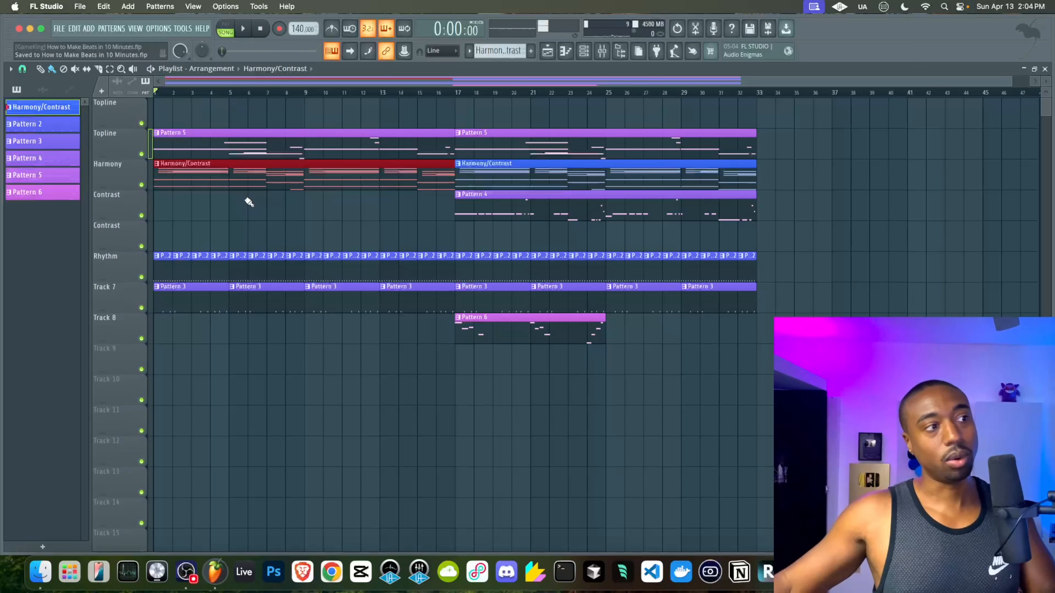
pyautogui.rightClick(248, 215)
pyautogui.press('space')
pyautogui.moveTo(497, 350); pyautogui.dragTo(494, 338)
pyautogui.hotkey('shift', 'Up')
pyautogui.hotkey('shift', 'Up')
pyautogui.hotkey('shift', 'Up')
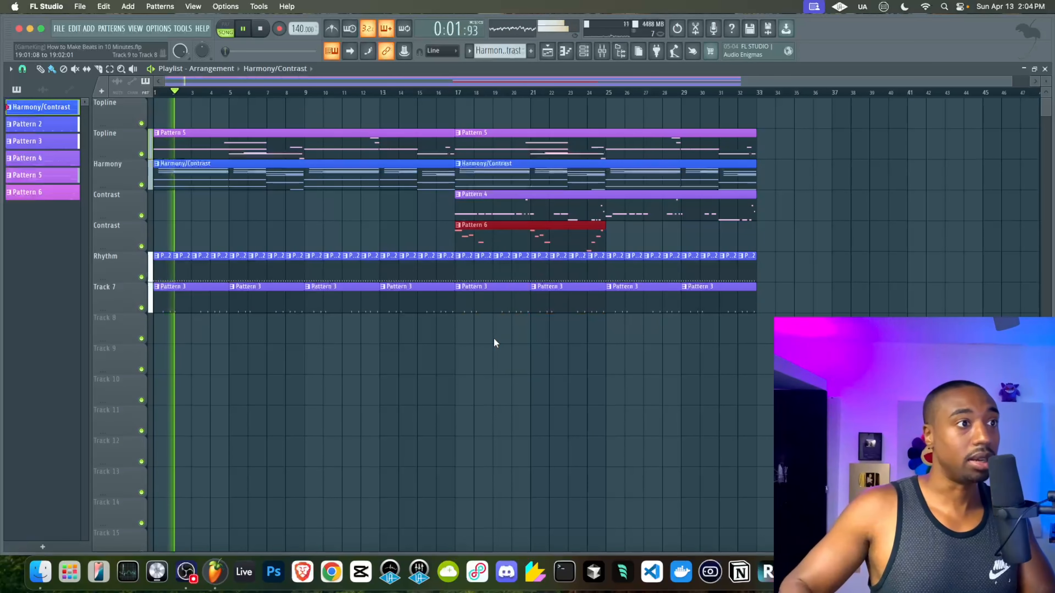
pyautogui.hotkey('shift', 'Up')
pyautogui.hotkey('shift', 'Up')
pyautogui.hotkey('shift', 'Up')
pyautogui.hotkey('shift', 'Up')
pyautogui.rightClick(260, 120)
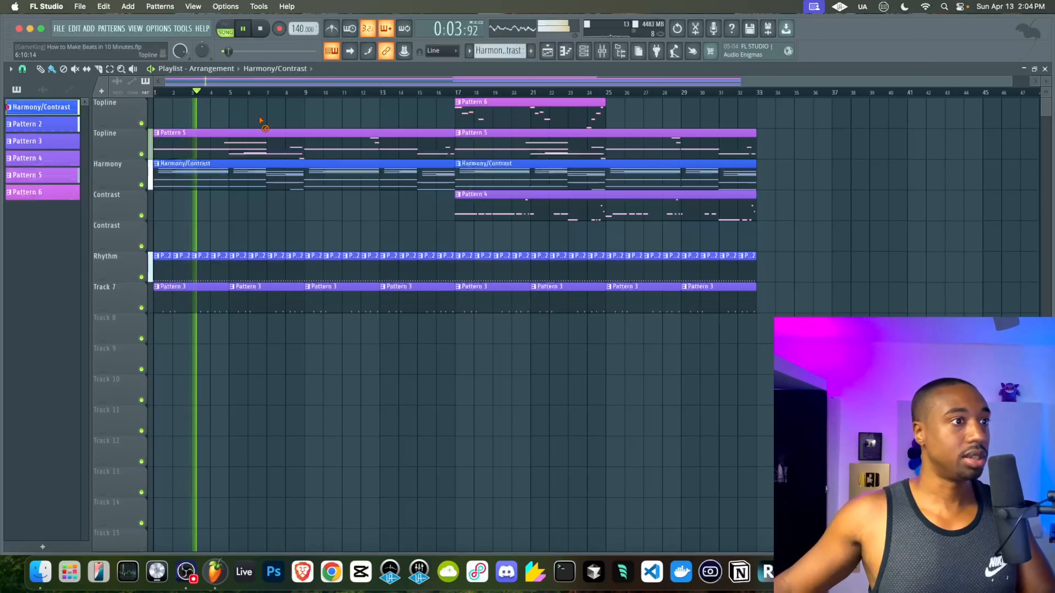
pyautogui.press('space')
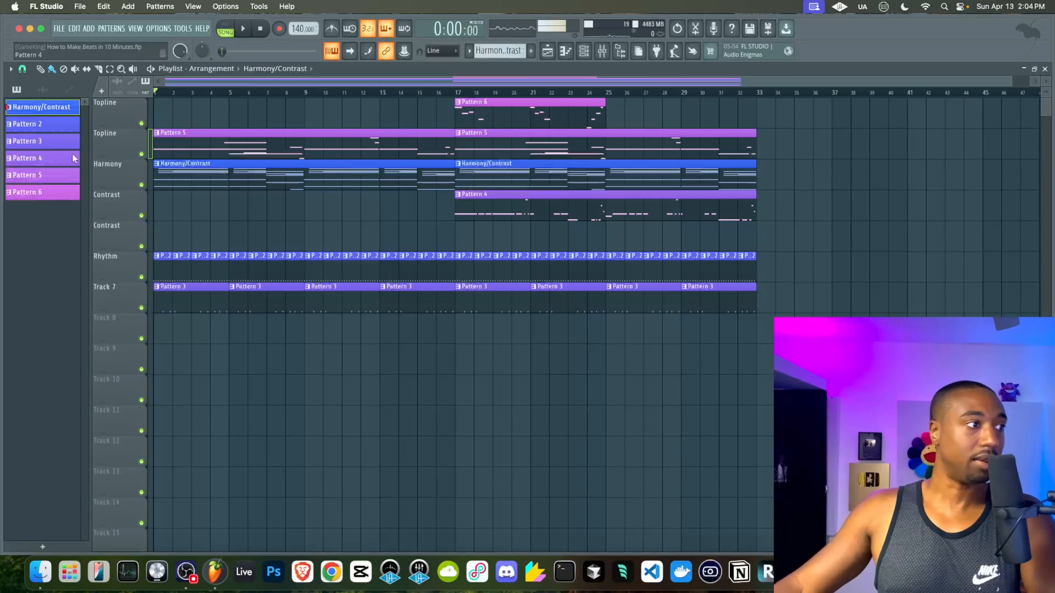
# Rename Track 7 as Rhythm while the song plays.
pyautogui.press('space')
pyautogui.rightClick(108, 290)
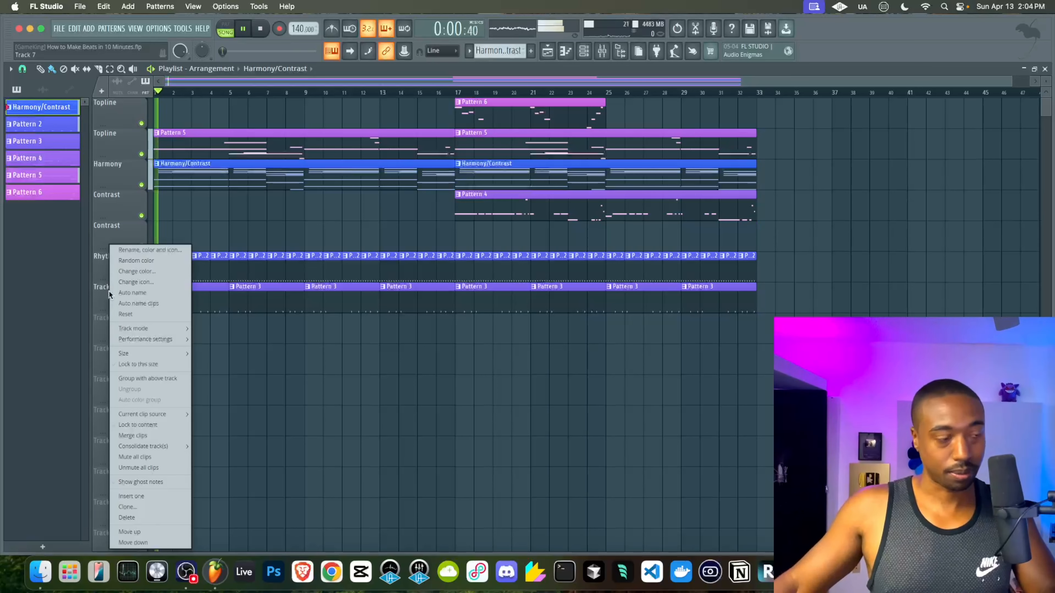
pyautogui.press('F2')
pyautogui.write('Ryht')
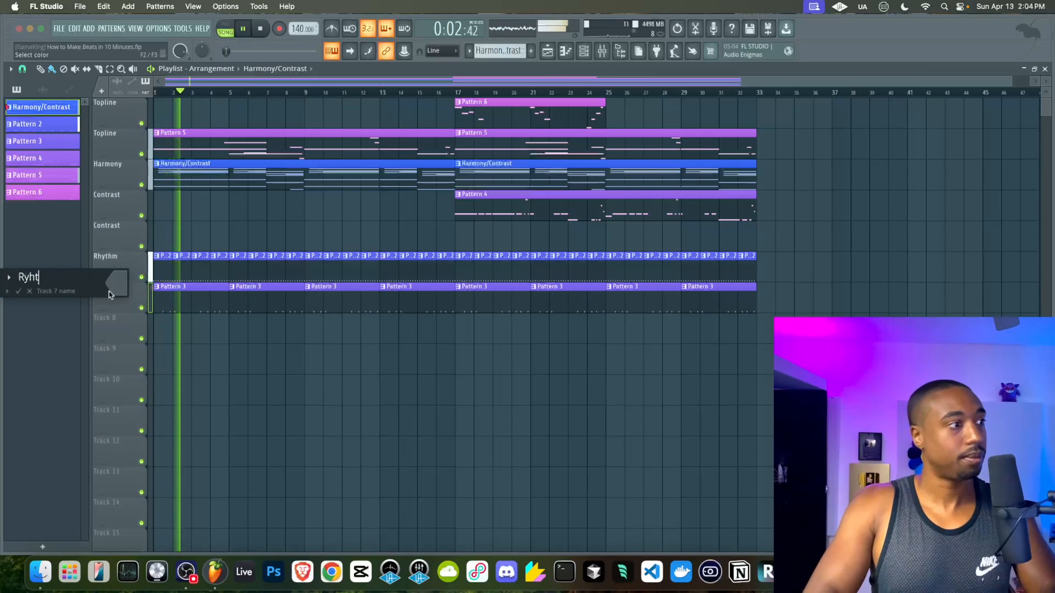
pyautogui.press('BackSpace')
pyautogui.press('BackSpace')
pyautogui.press('BackSpace')
pyautogui.write('hyth')
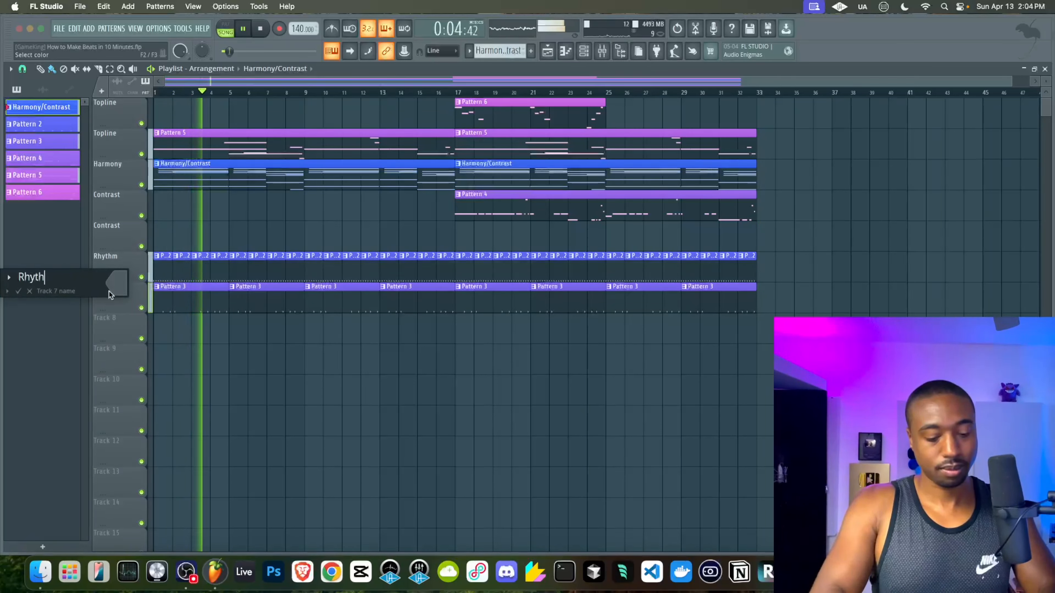
pyautogui.write('m')
pyautogui.press('Return')
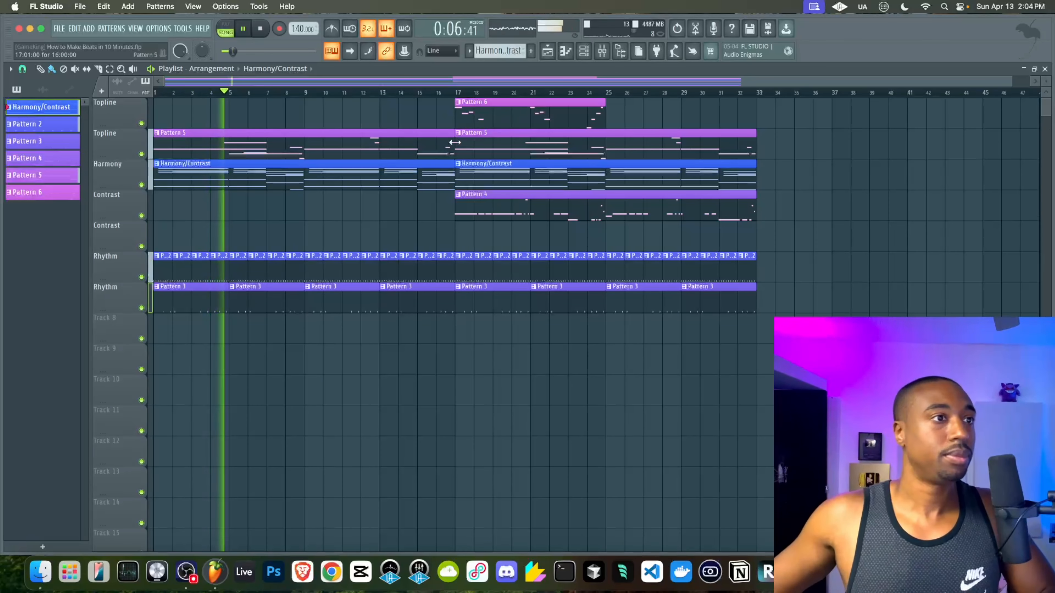
# Play the arrangement from the start and check the track levels in the mixer.
pyautogui.click(602, 50)
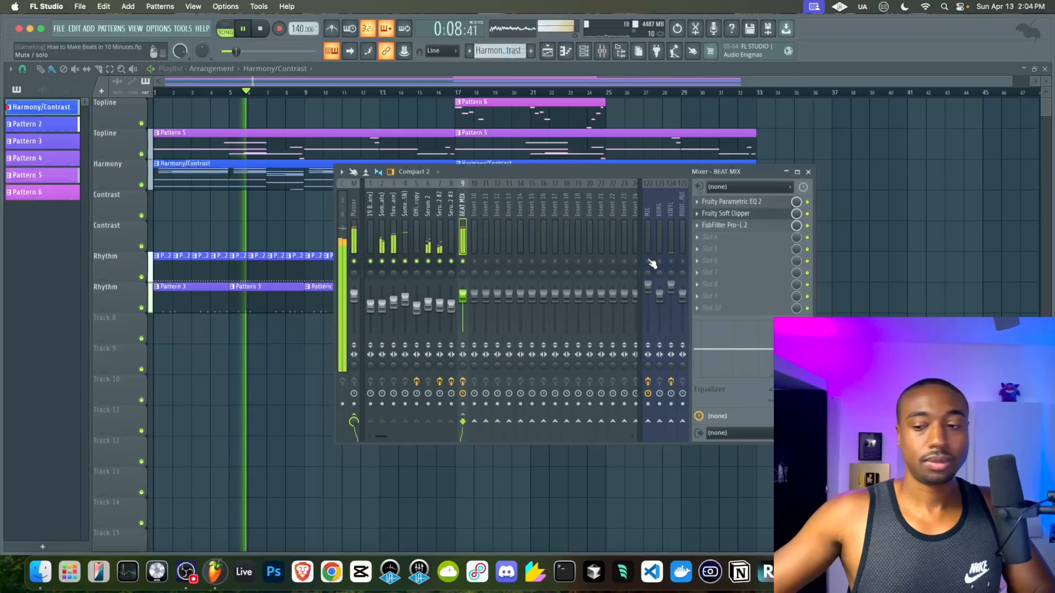
pyautogui.press('space')
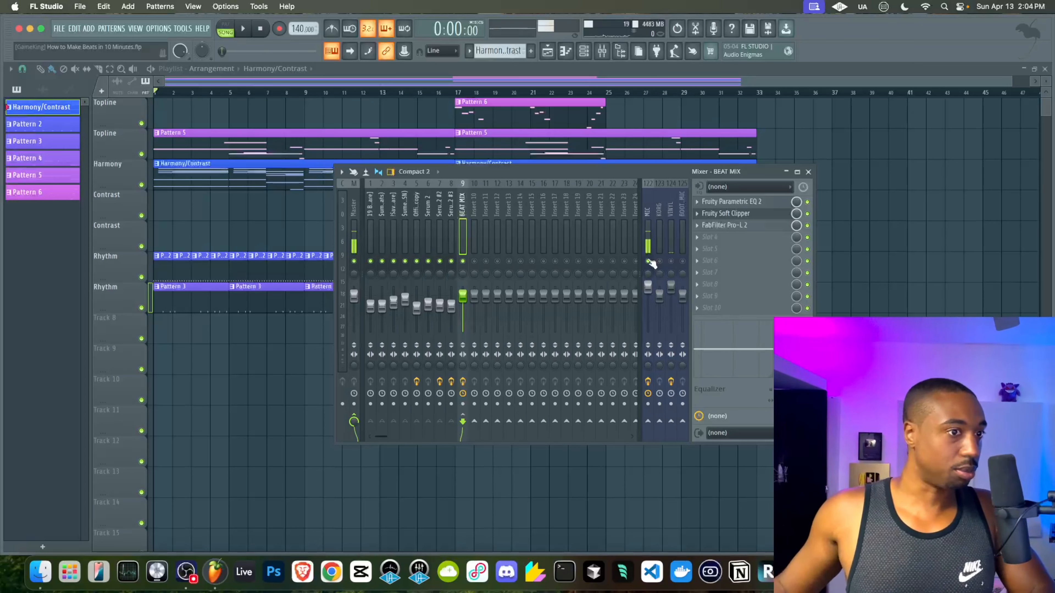
pyautogui.press('space')
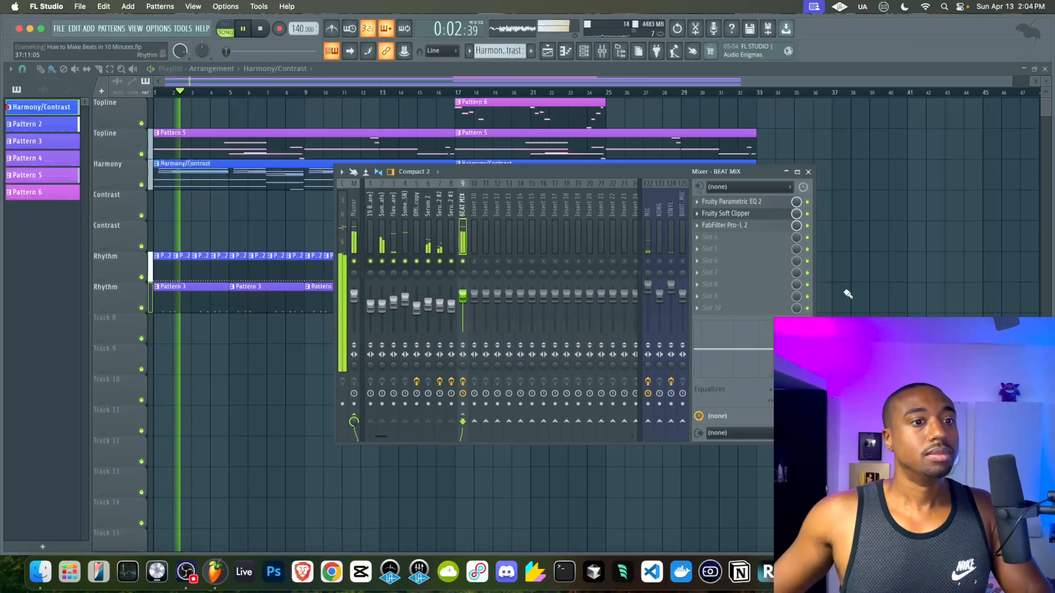
pyautogui.press('F9')
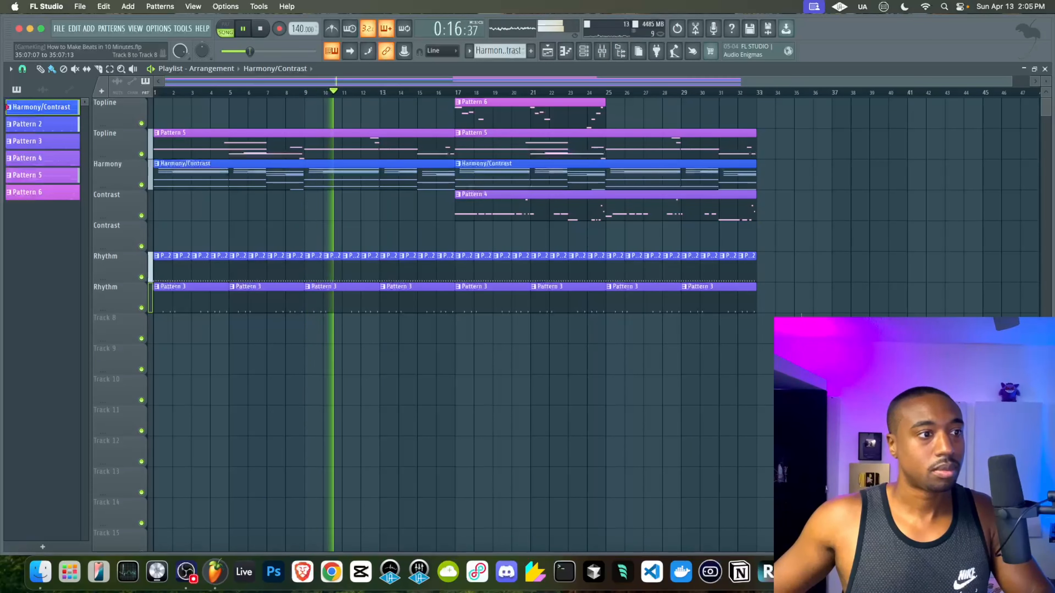
# Duplicate all clips of bars 17–32 into bars 33–48 and save the project.
pyautogui.moveTo(799, 339); pyautogui.dragTo(471, 100)
pyautogui.press('super+b')
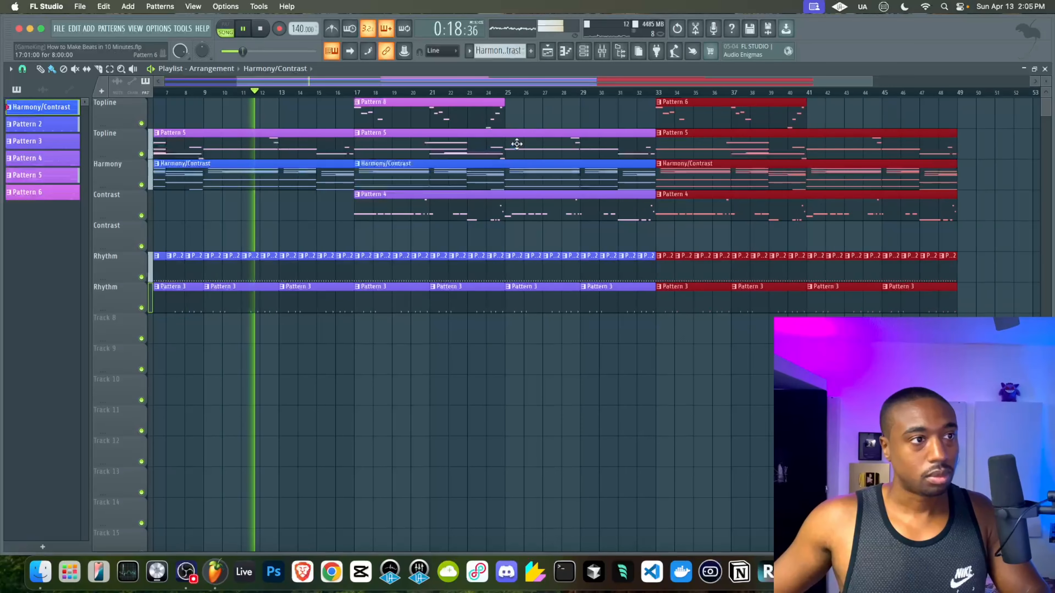
pyautogui.rightClick(537, 236)
pyautogui.scroll(-3, 536, 236)
pyautogui.press('super+s')
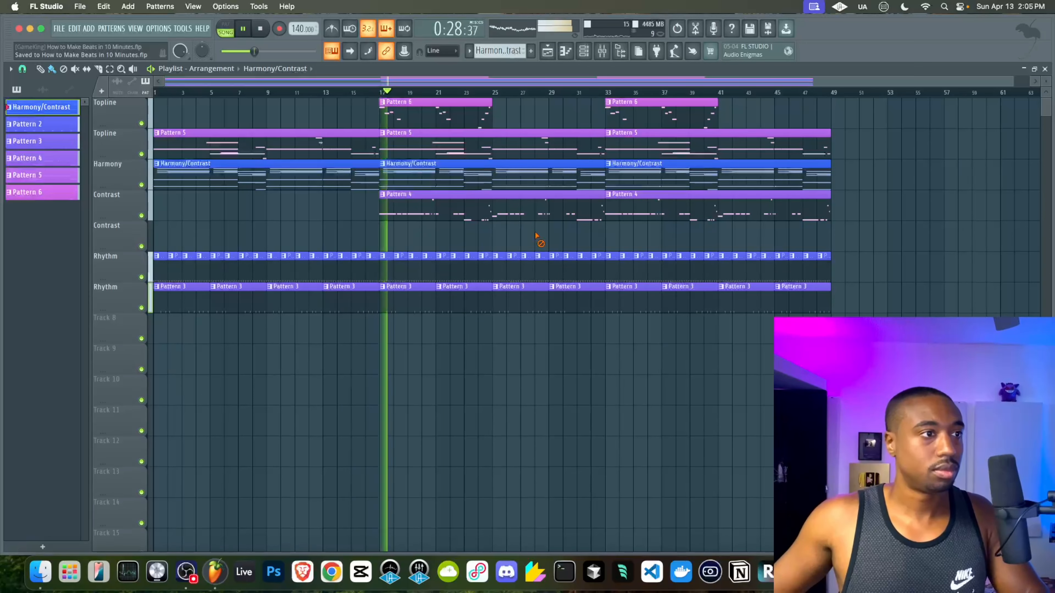
# Inspect the Fruity Parametric EQ 2, Fruity Soft Clipper and FabFilter Pro-L 2 on BEAT MIX during playback, bypassing effects to compare the sound.
pyautogui.click(606, 54)
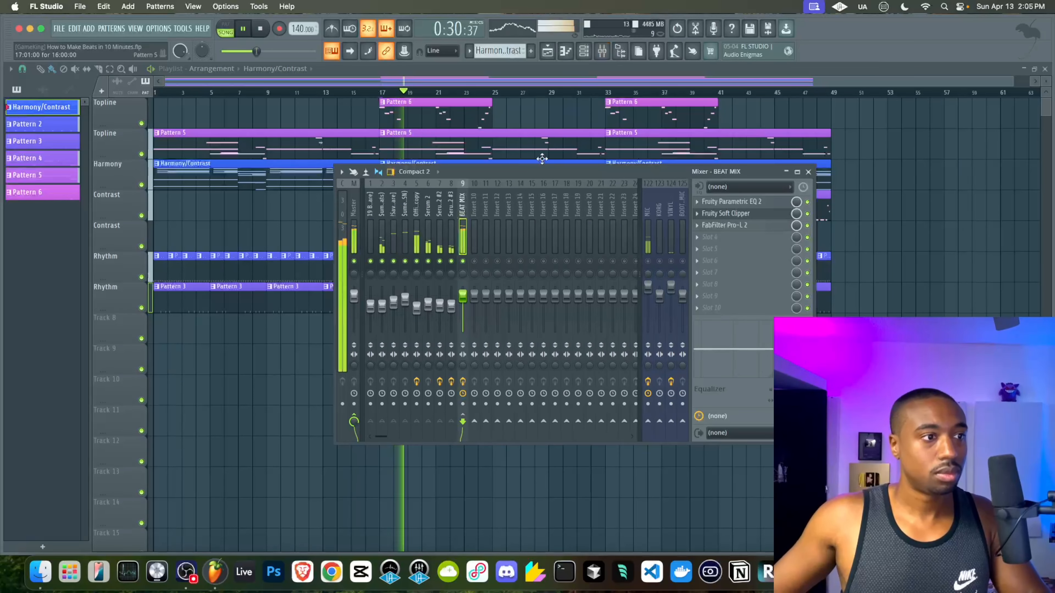
pyautogui.click(738, 203)
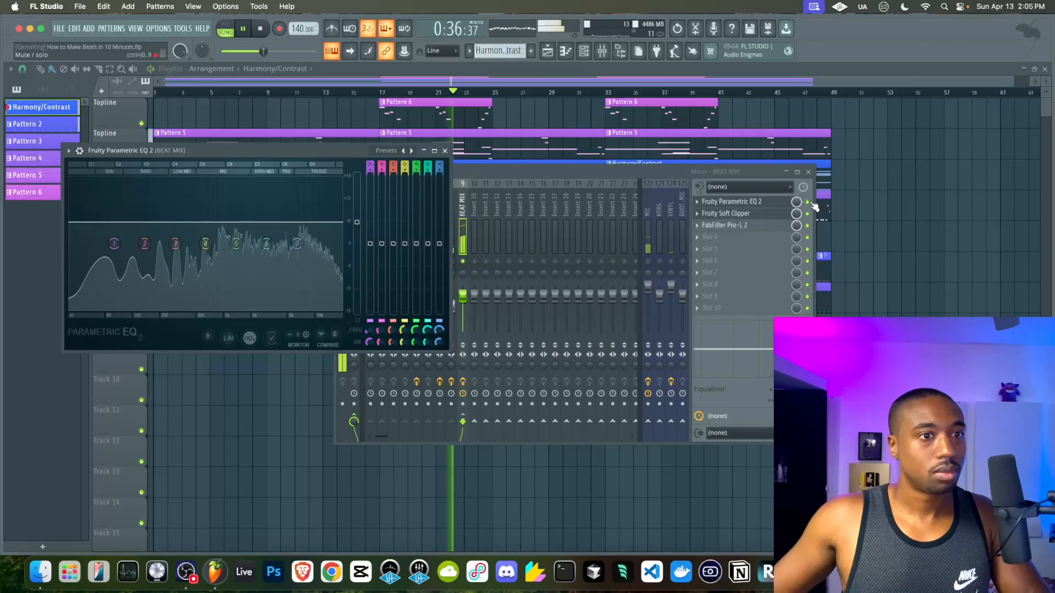
pyautogui.click(806, 213)
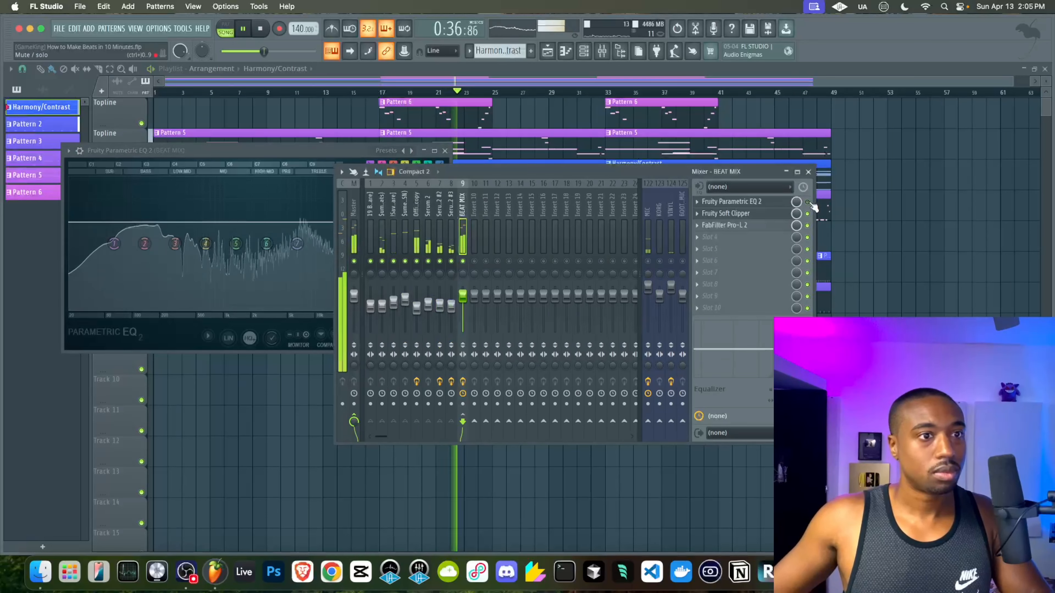
pyautogui.click(761, 217)
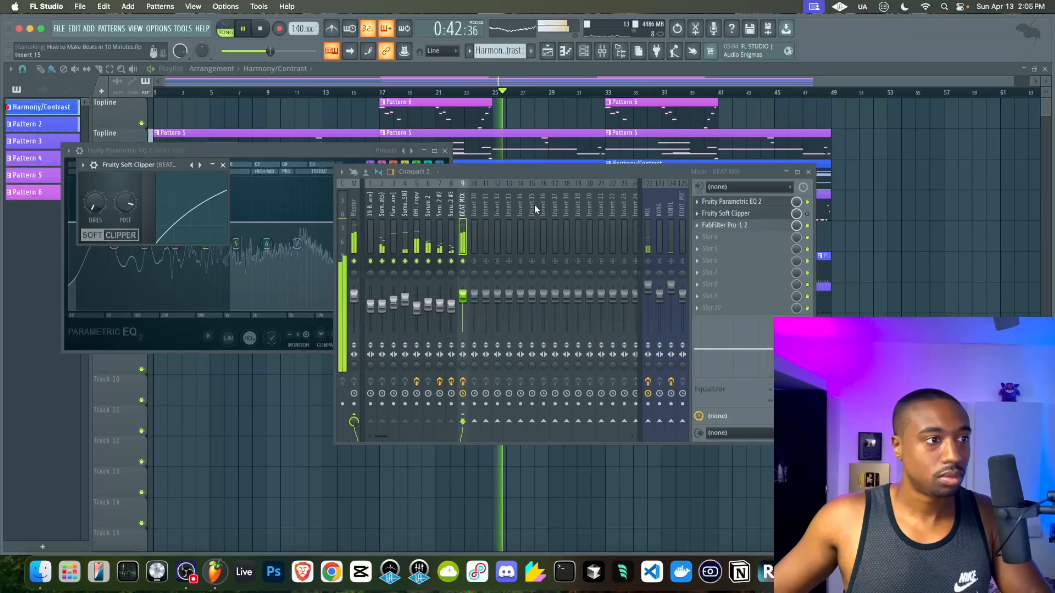
pyautogui.press('Escape')
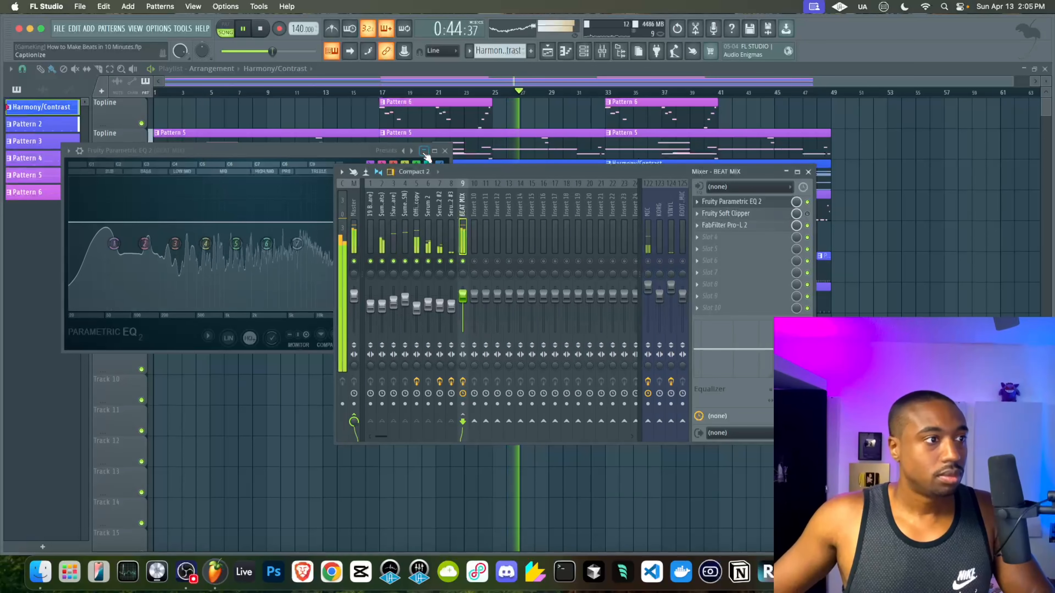
pyautogui.click(449, 152)
pyautogui.click(768, 225)
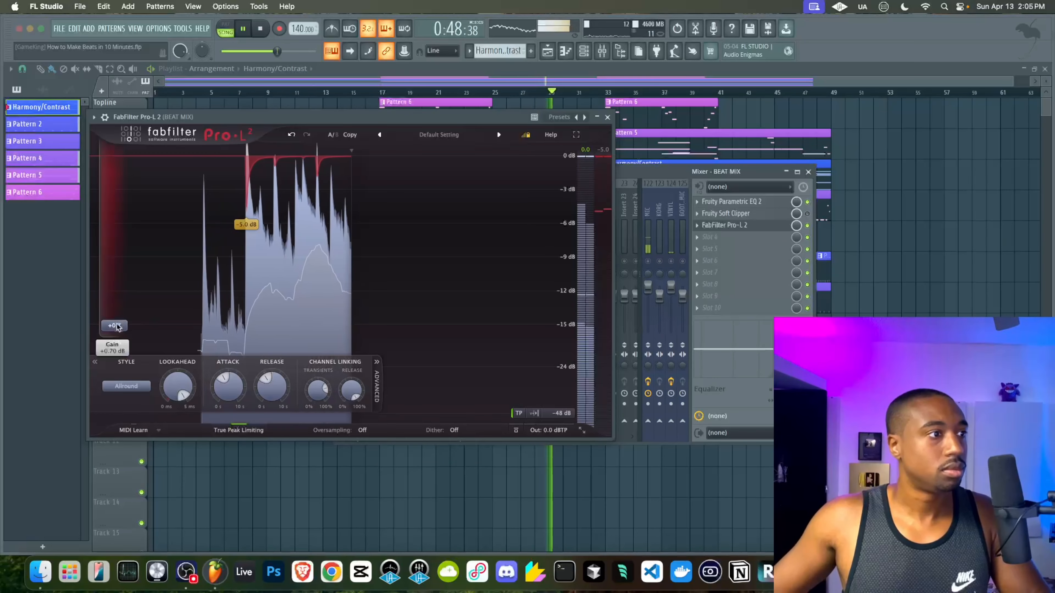
pyautogui.press('Escape')
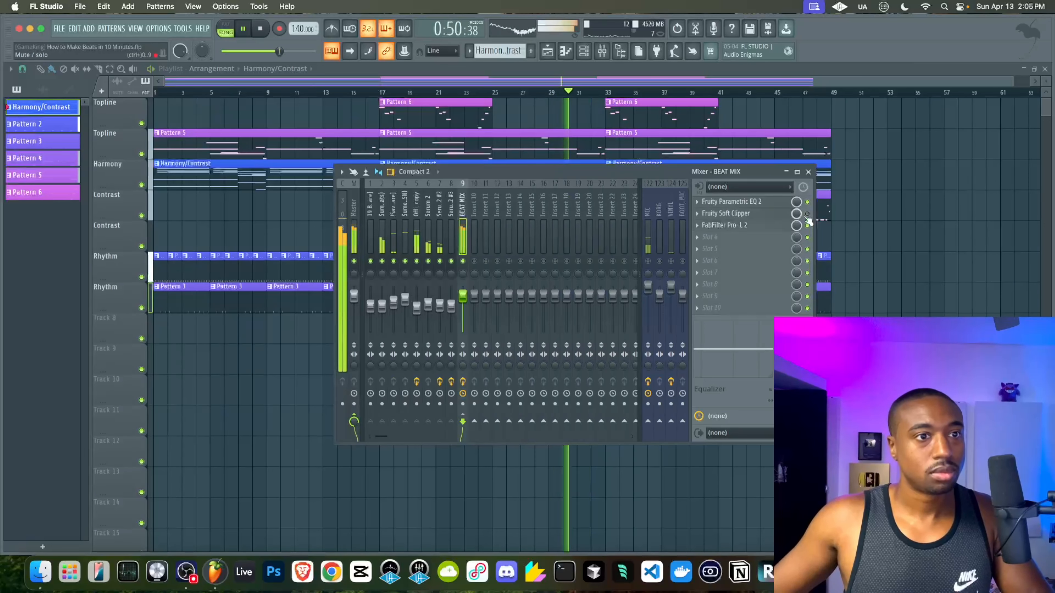
# Set the BEAT MIX Fruity Soft Clipper threshold to -0.2 dB and the FabFilter Pro-L 2 gain to 0 dB.
pyautogui.click(769, 214)
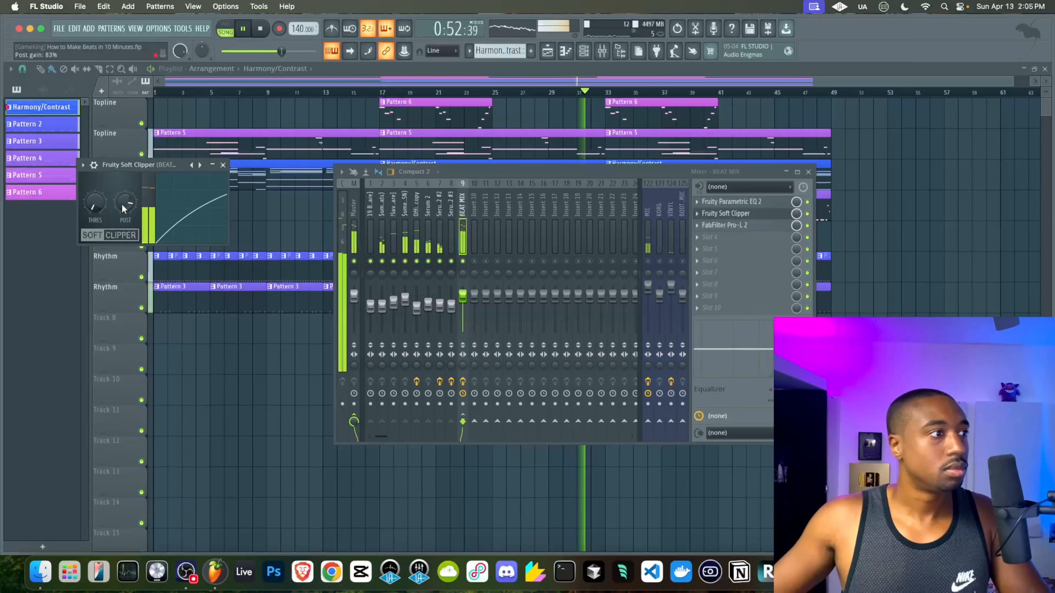
pyautogui.moveTo(95, 203); pyautogui.dragTo(95, 199)
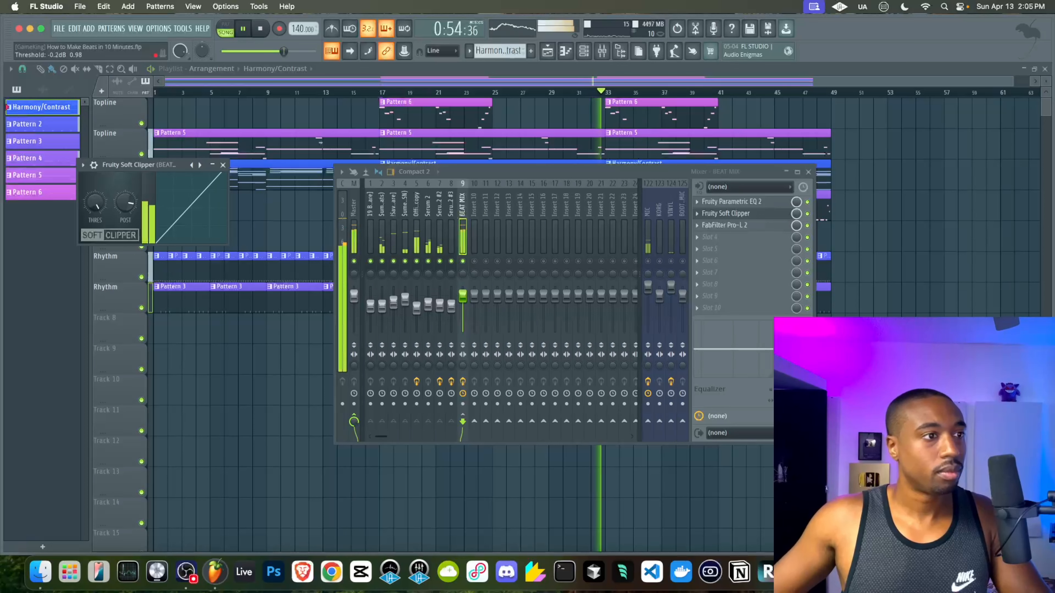
pyautogui.click(724, 226)
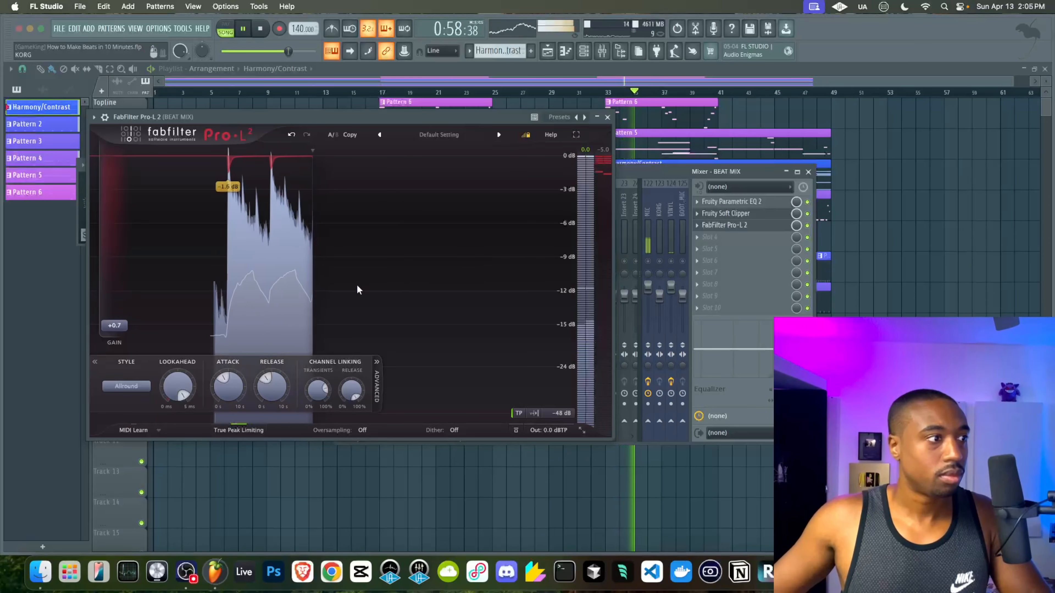
pyautogui.moveTo(115, 328); pyautogui.dragTo(114, 350)
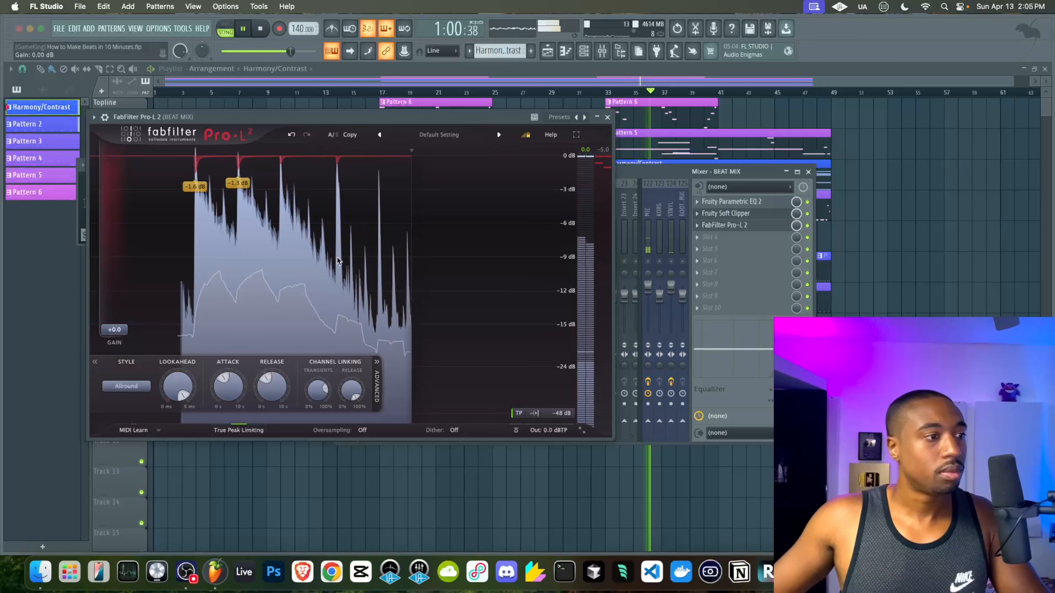
pyautogui.click(608, 119)
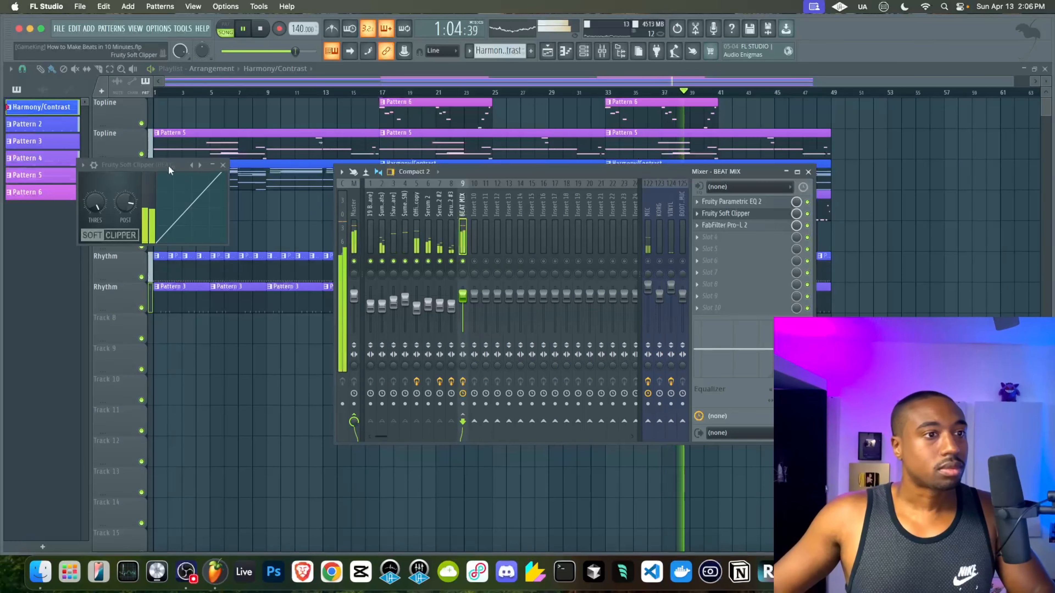
pyautogui.press('F12')
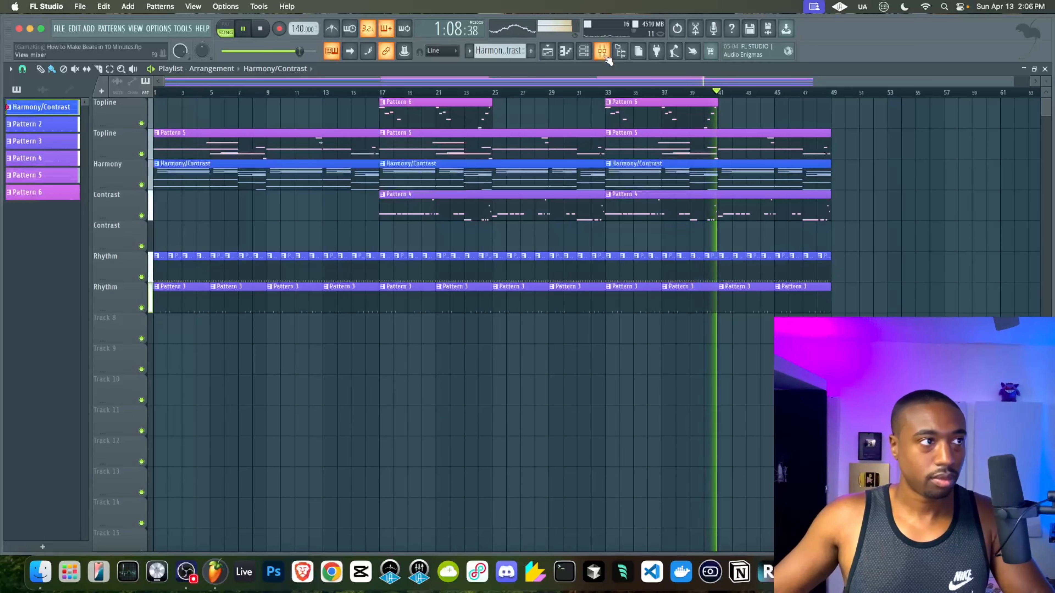
# Duplicate the clips of bars 33–48 into bars 49–64 and delete the copied Pattern 2 and Pattern 3 clips from the Rhythm tracks.
pyautogui.moveTo(840, 341); pyautogui.dragTo(622, 106)
pyautogui.hotkey('ctrl', 'b')
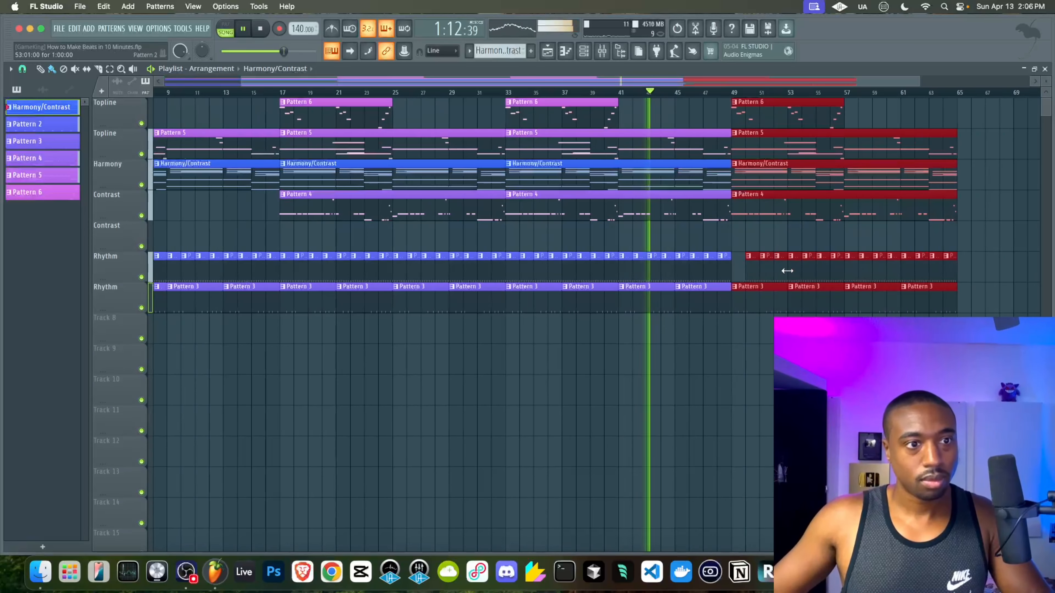
pyautogui.moveTo(743, 253); pyautogui.dragTo(960, 343)
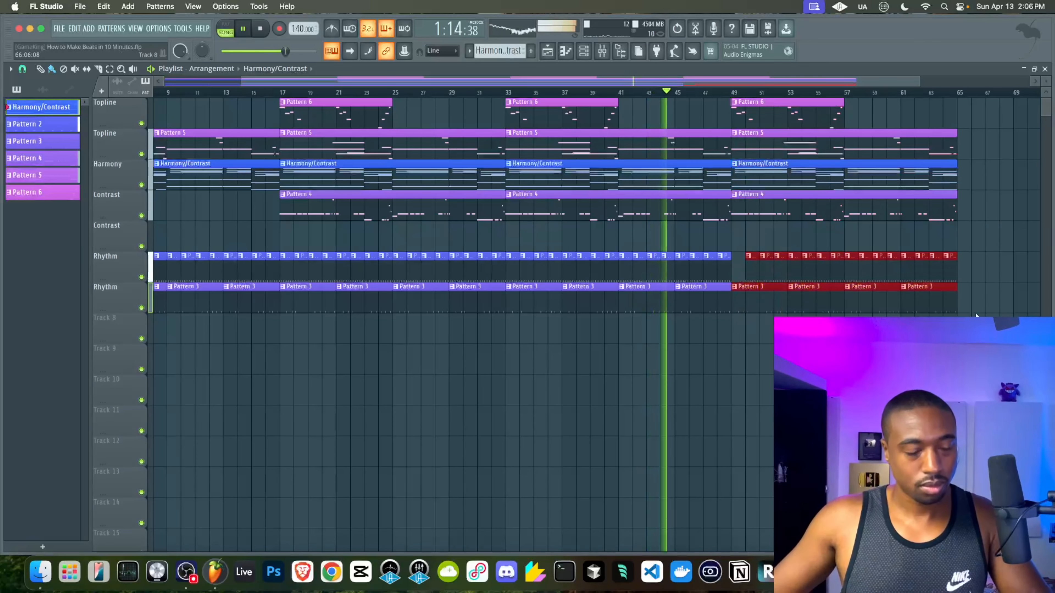
pyautogui.press('Delete')
pyautogui.hotkey('ctrl', 's')
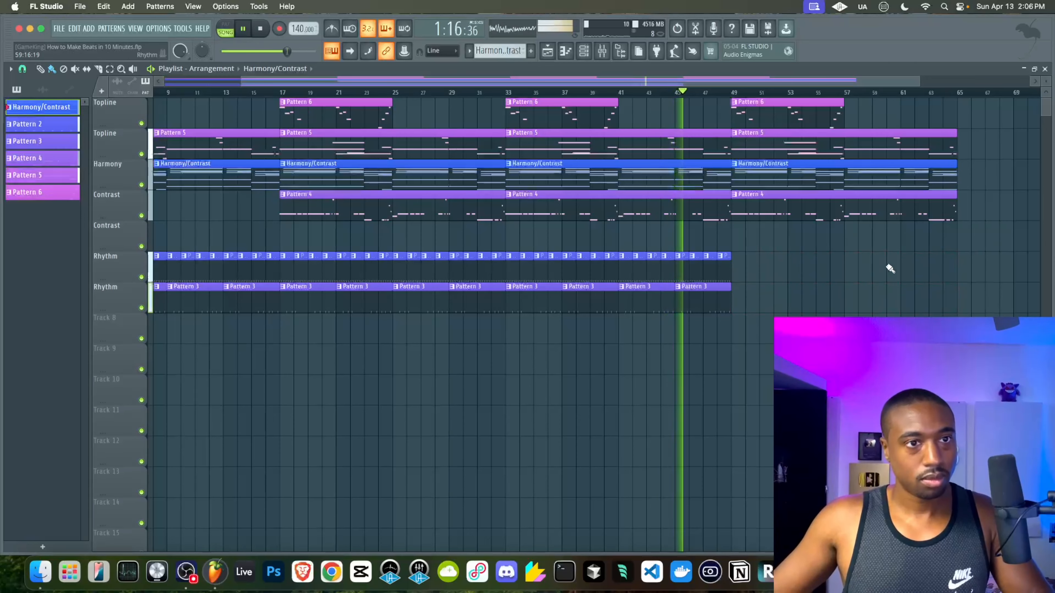
# Review the extended arrangement up to bar 65 during playback and save the project.
pyautogui.scroll(-2, 831, 247)
pyautogui.hscroll(2, 815, 245)
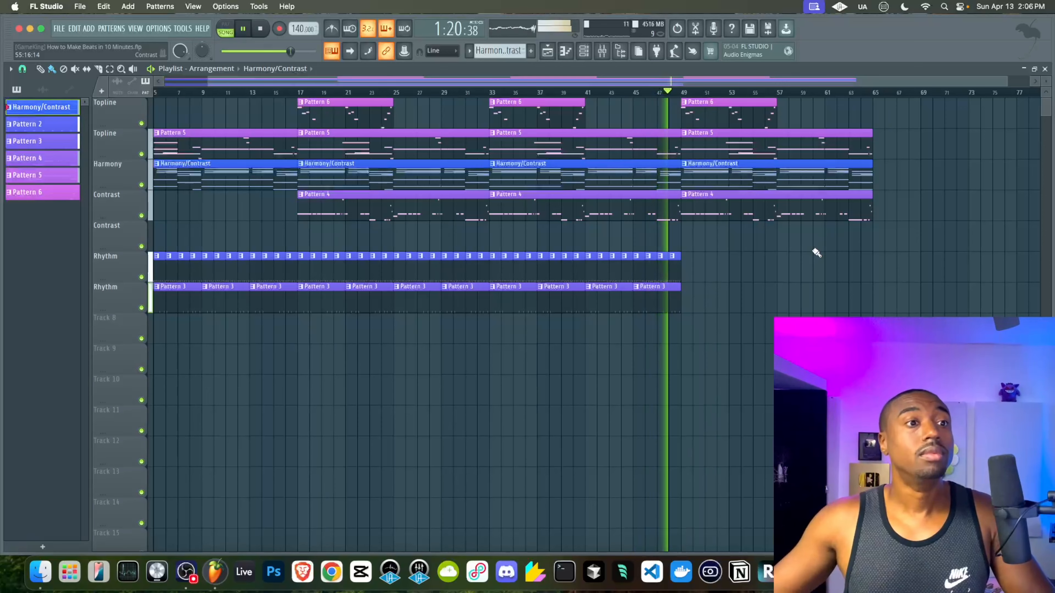
pyautogui.hscroll(2, 802, 276)
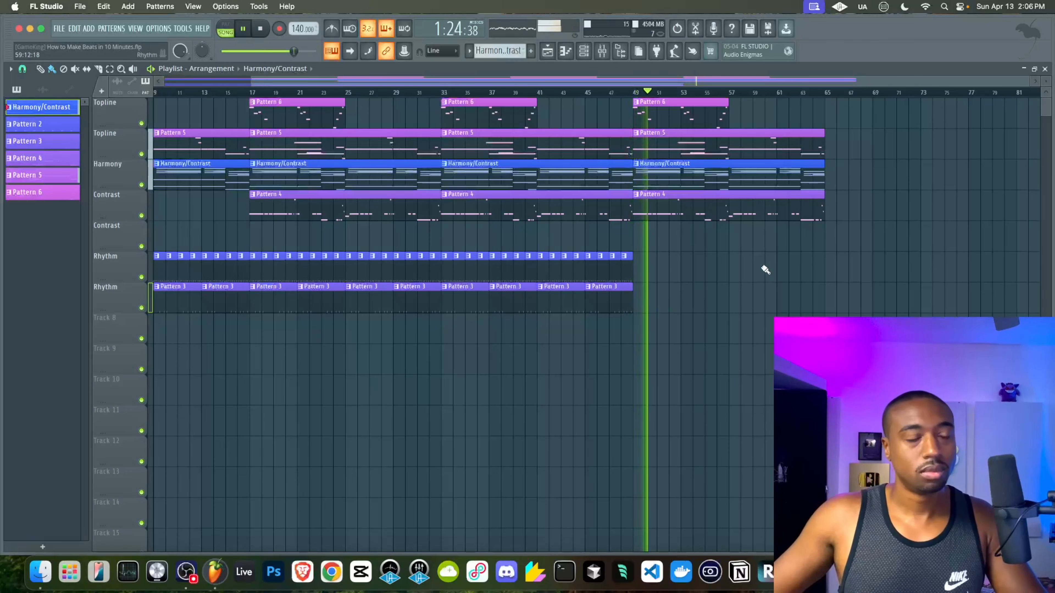
pyautogui.hscroll(3, 749, 259)
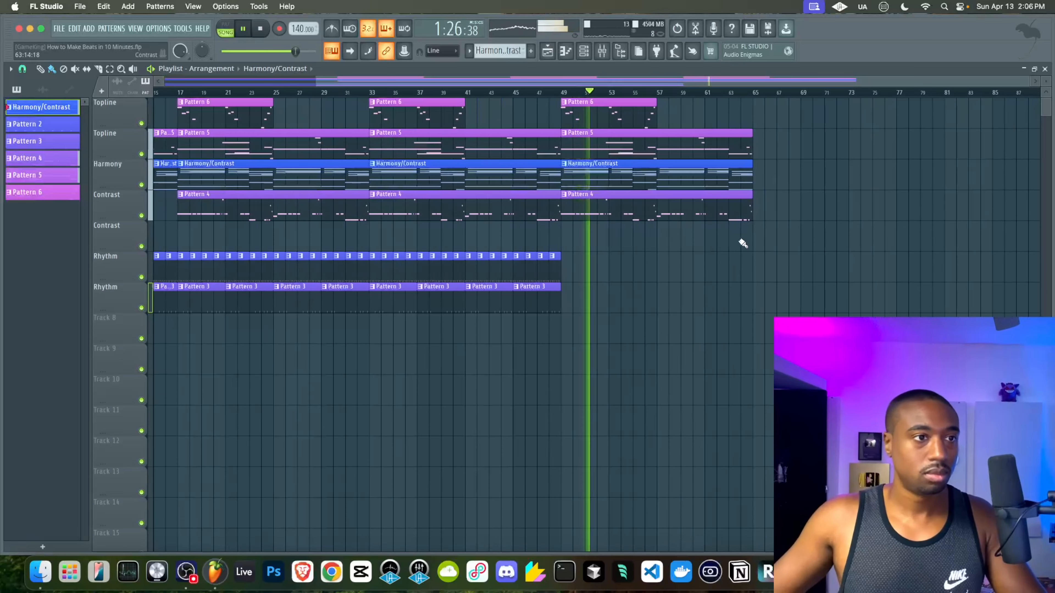
pyautogui.hscroll(-5, 664, 257)
pyautogui.press('super+s')
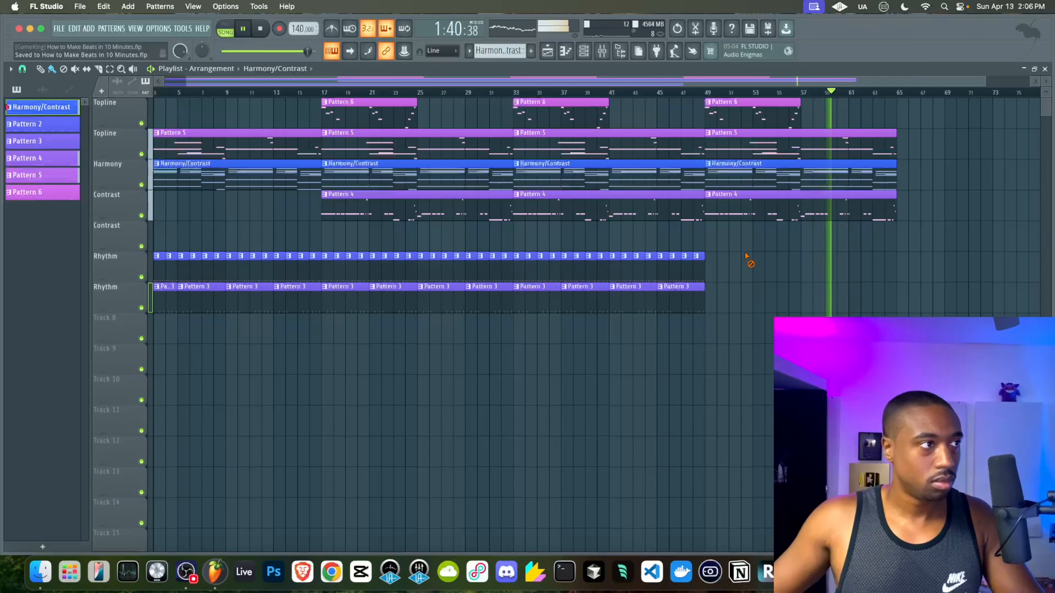
# Export the project as a zipped song file named How to Make Beats in 10 Minutes into the 2025 - April 13 folder.
pyautogui.click(57, 29)
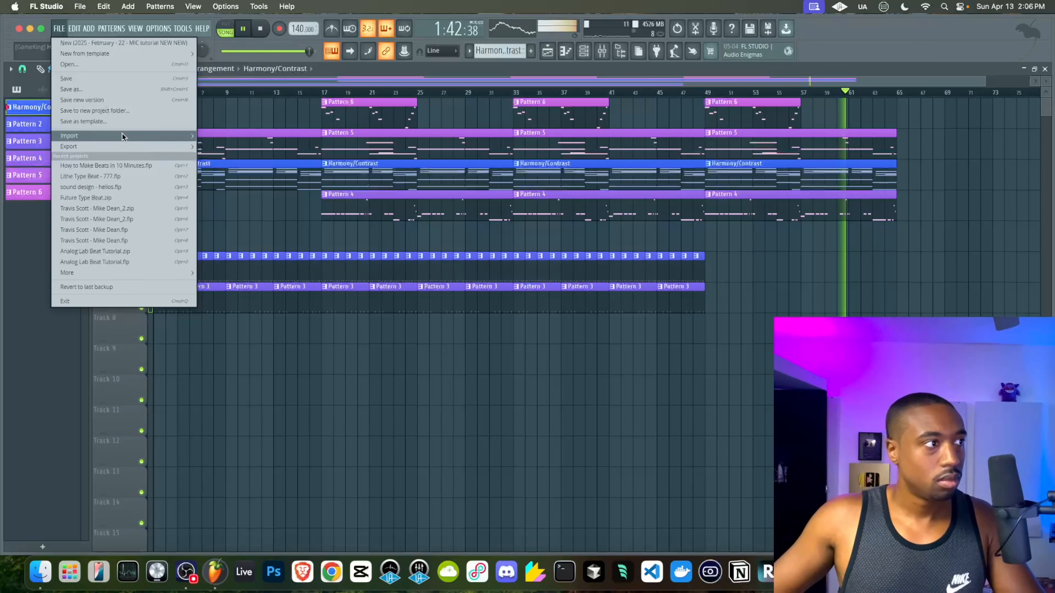
pyautogui.moveTo(125, 143)
pyautogui.click(271, 309)
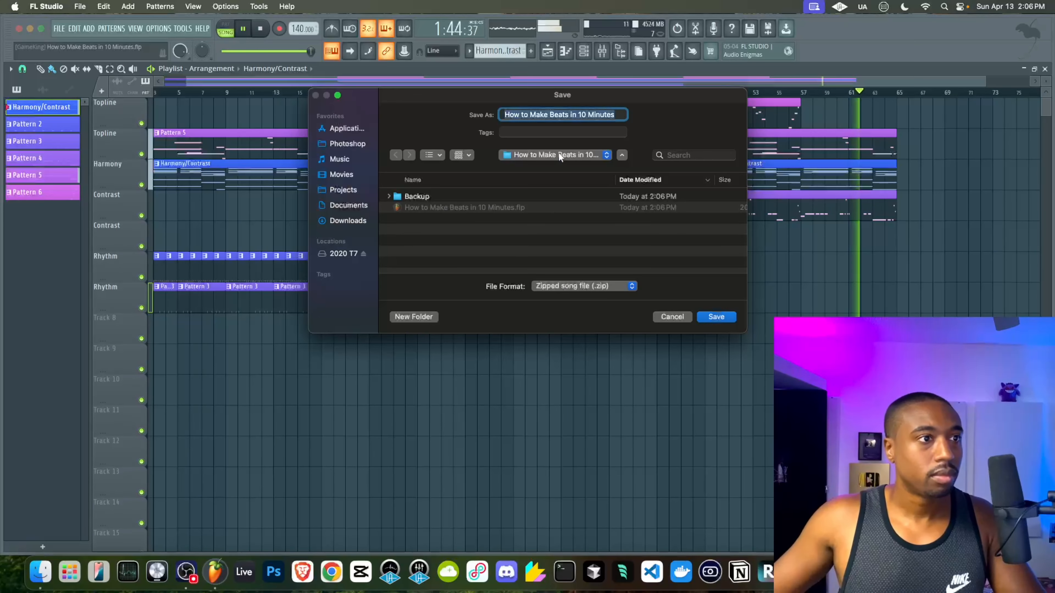
pyautogui.click(559, 154)
pyautogui.click(555, 167)
pyautogui.click(554, 154)
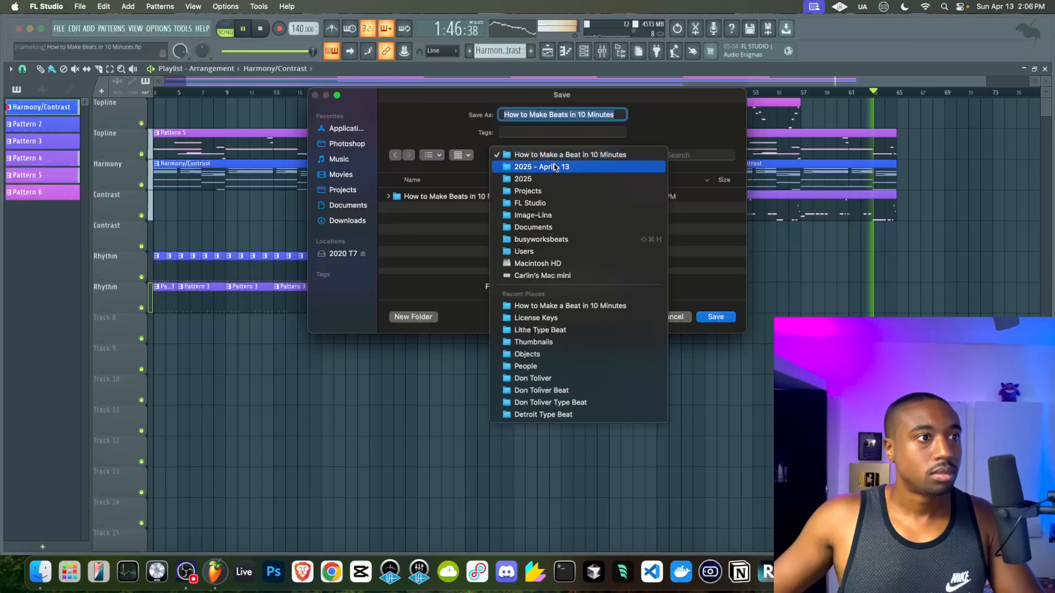
pyautogui.click(577, 167)
pyautogui.click(716, 317)
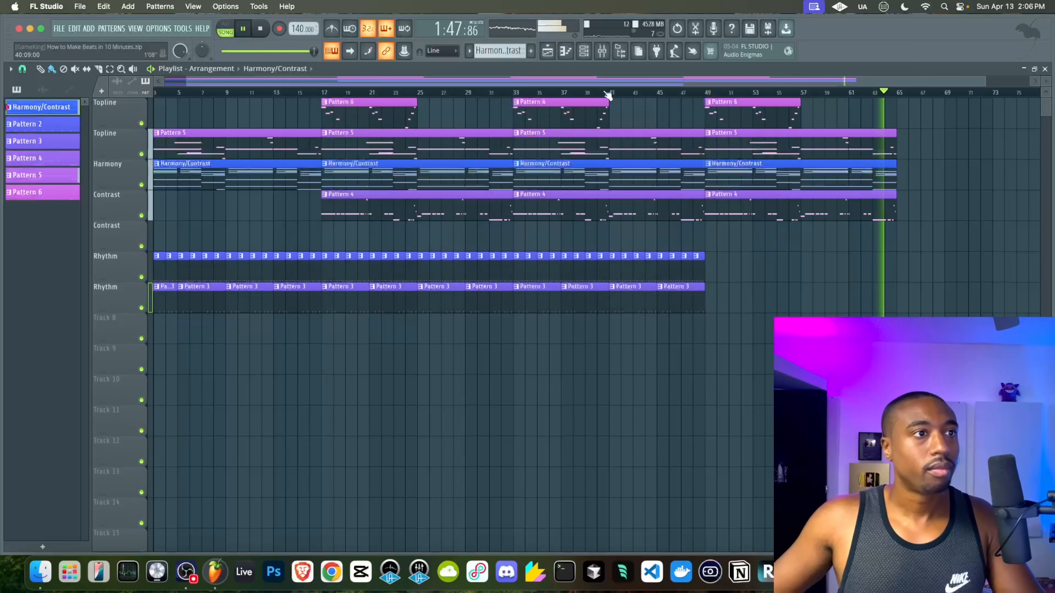
# View the BEAT MIX effects chain in the mixer and the instruments in the channel rack, closing both windows.
pyautogui.click(602, 50)
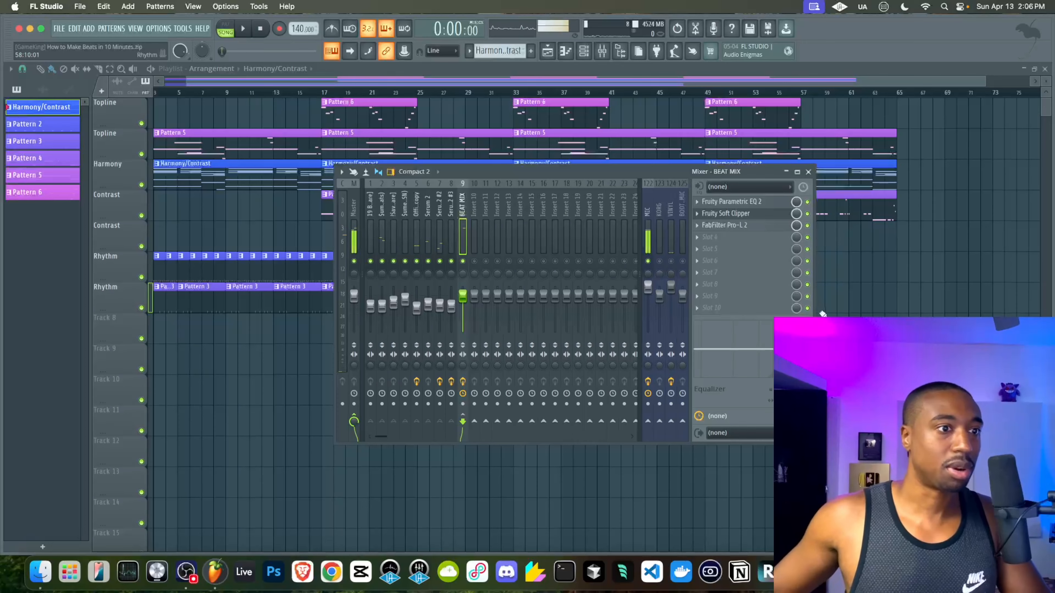
pyautogui.press('F9')
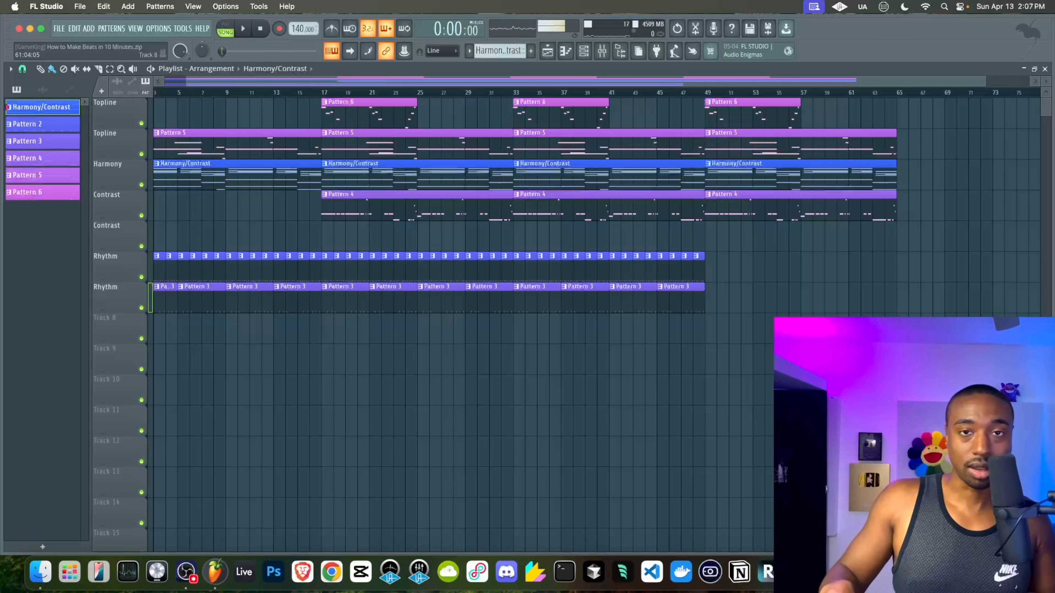
pyautogui.click(584, 52)
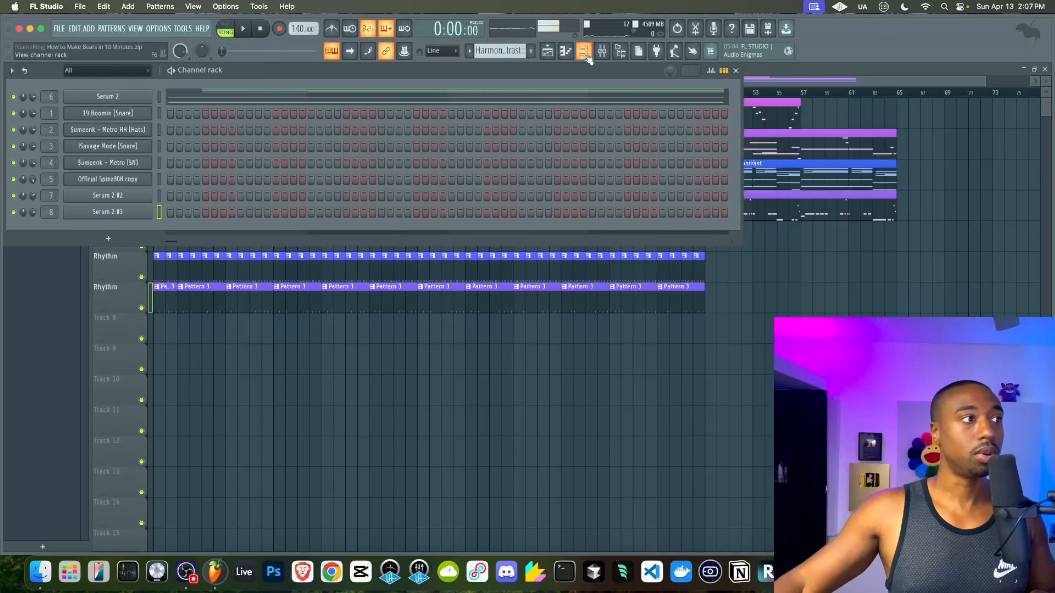
pyautogui.rightClick(531, 412)
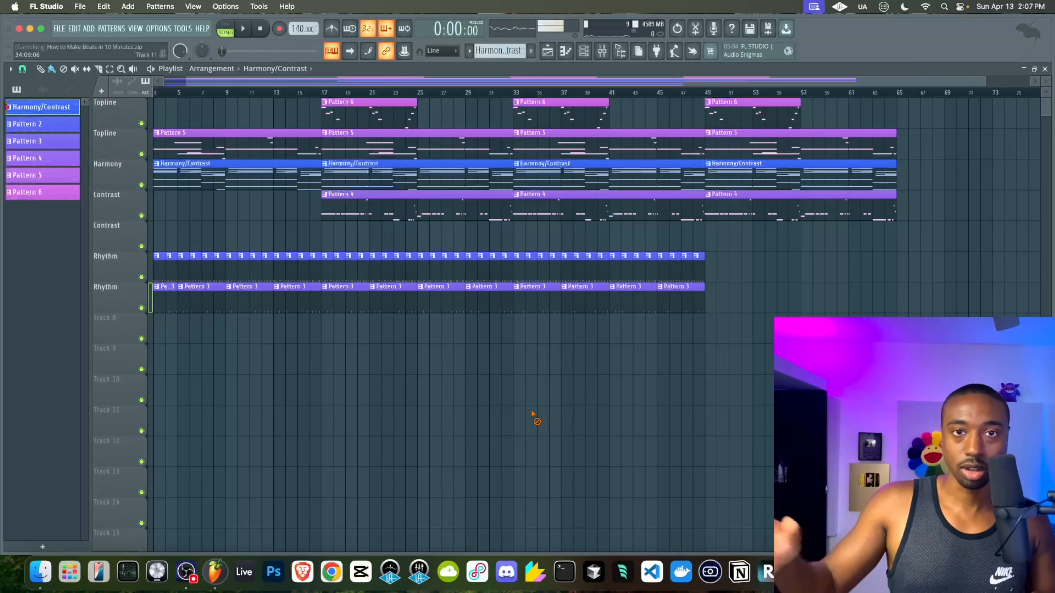